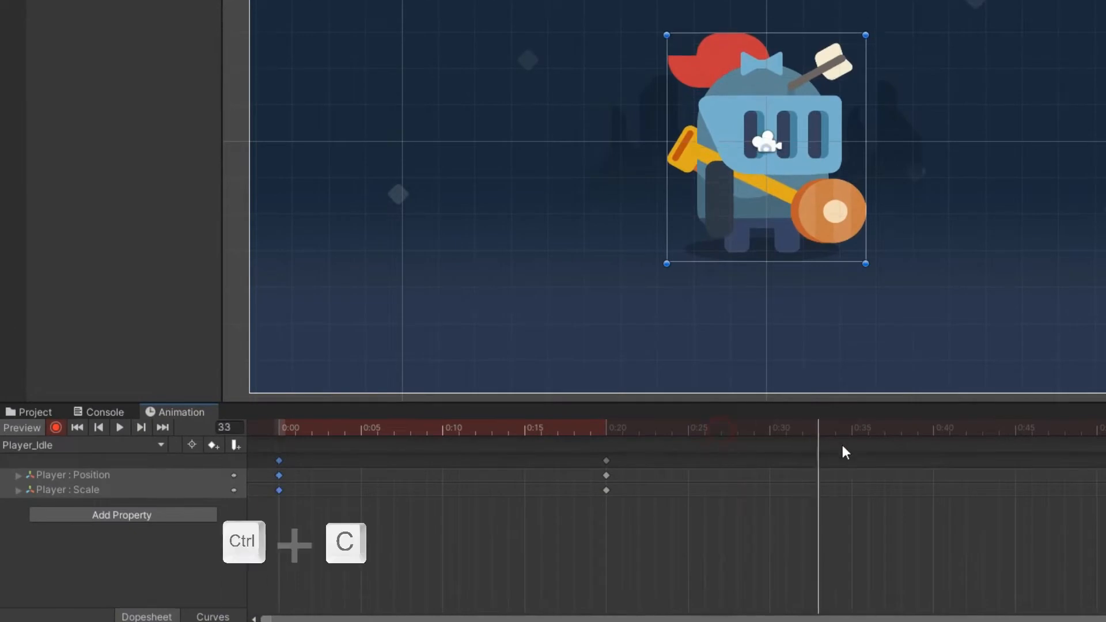
Paste the copied Player position and scale keyframes at frame 40 of the Player_Idle clip and preview the animation.
key("ctrl+v")
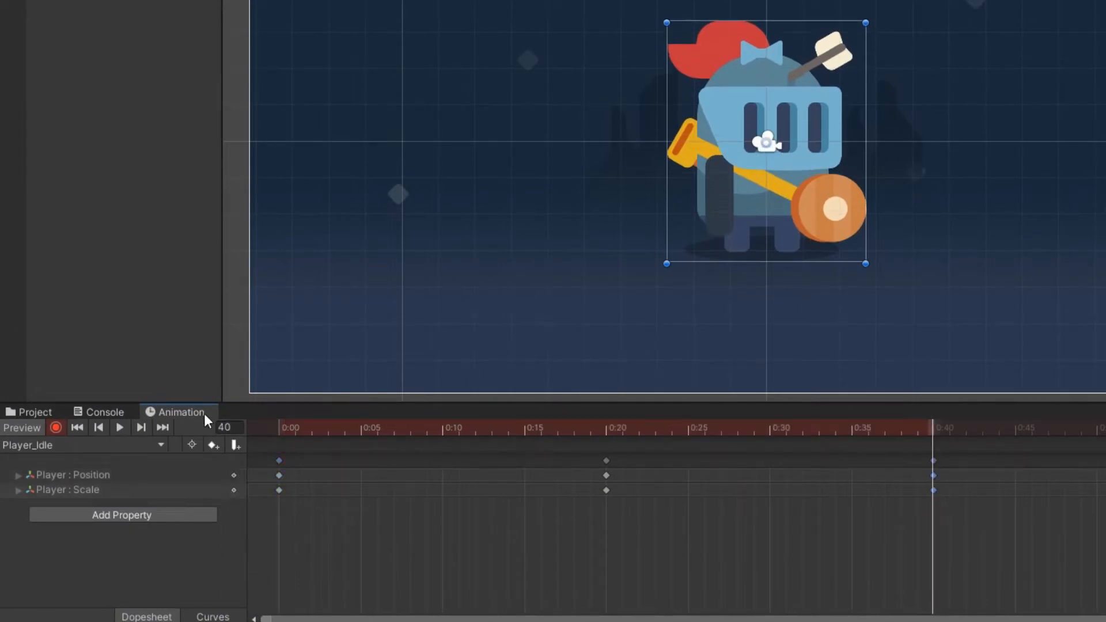
left_click(119, 428)
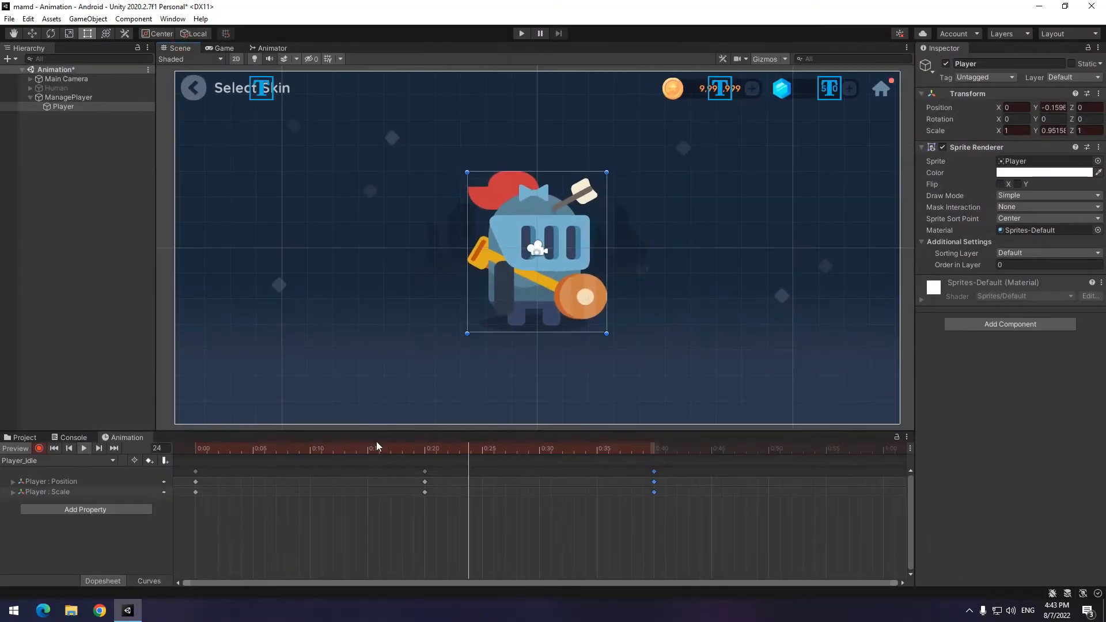
left_click_drag(222, 448, 161, 454)
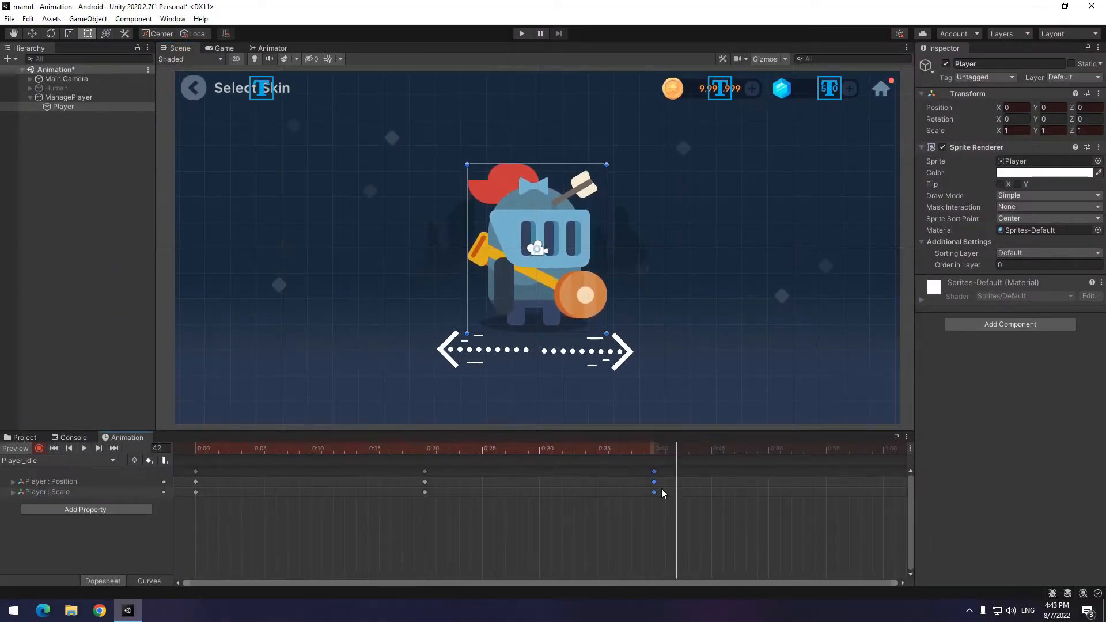
Stretch the Player sprite horizontally at frame 20 to an X scale of about 1.04 and replay the idle animation.
left_click_drag(662, 490, 431, 497)
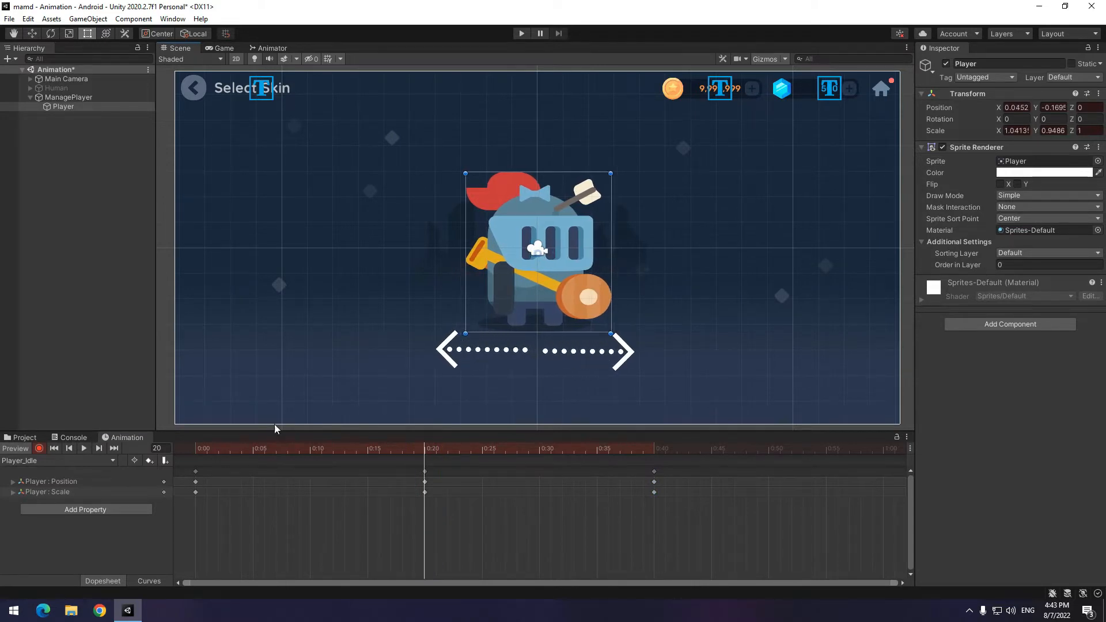
left_click(196, 448)
left_click(84, 449)
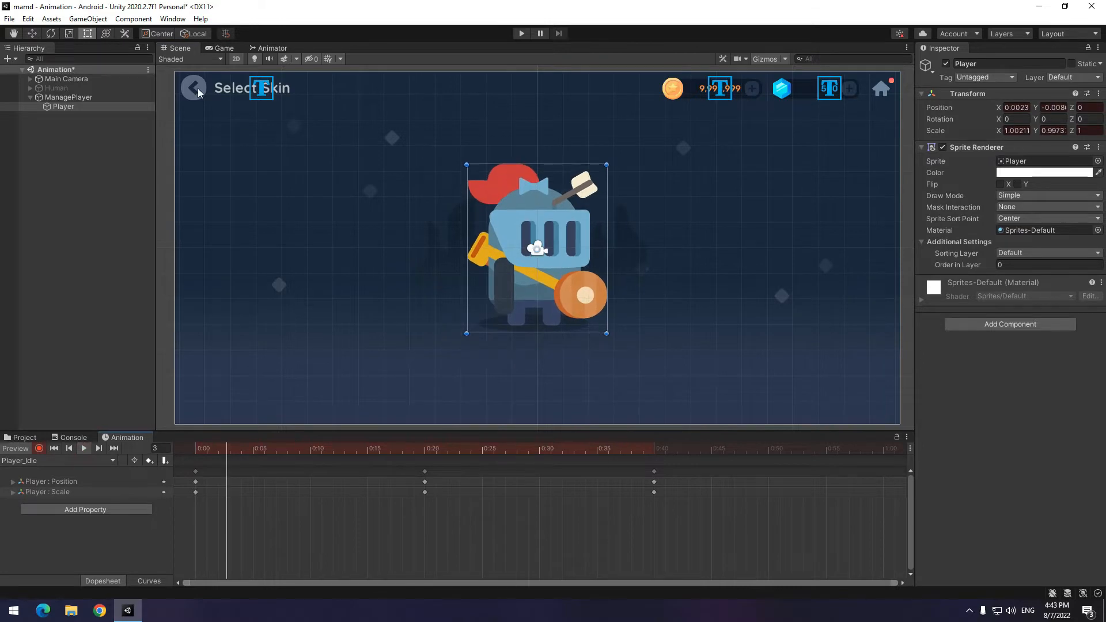
Show the idle animation in the Game view, turn off animation preview and clear the object selection.
left_click(219, 48)
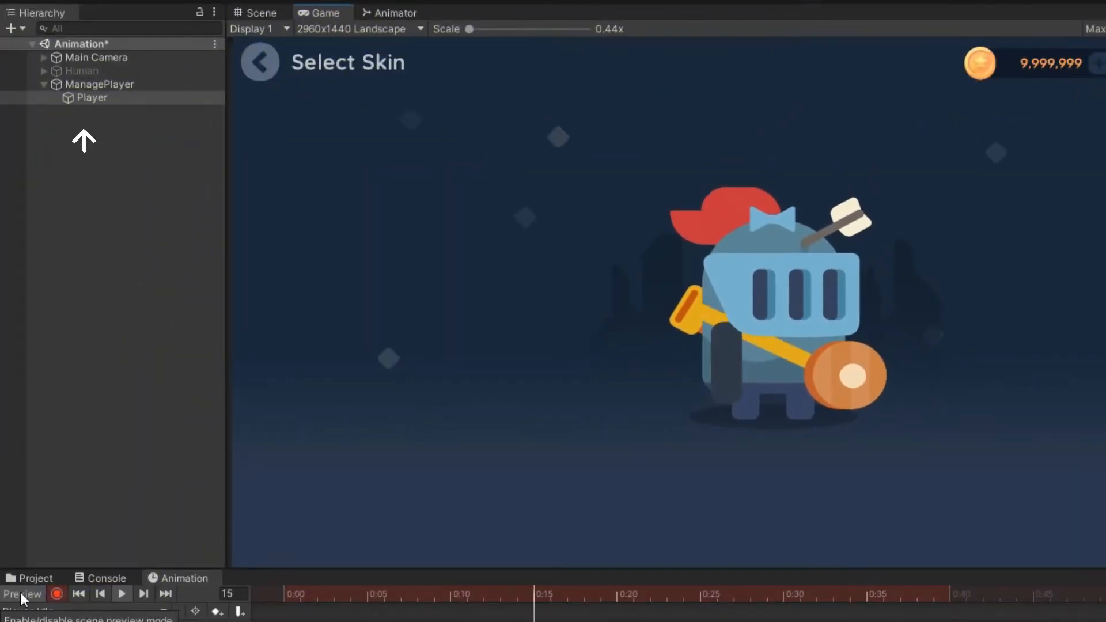
left_click(21, 594)
left_click(73, 377)
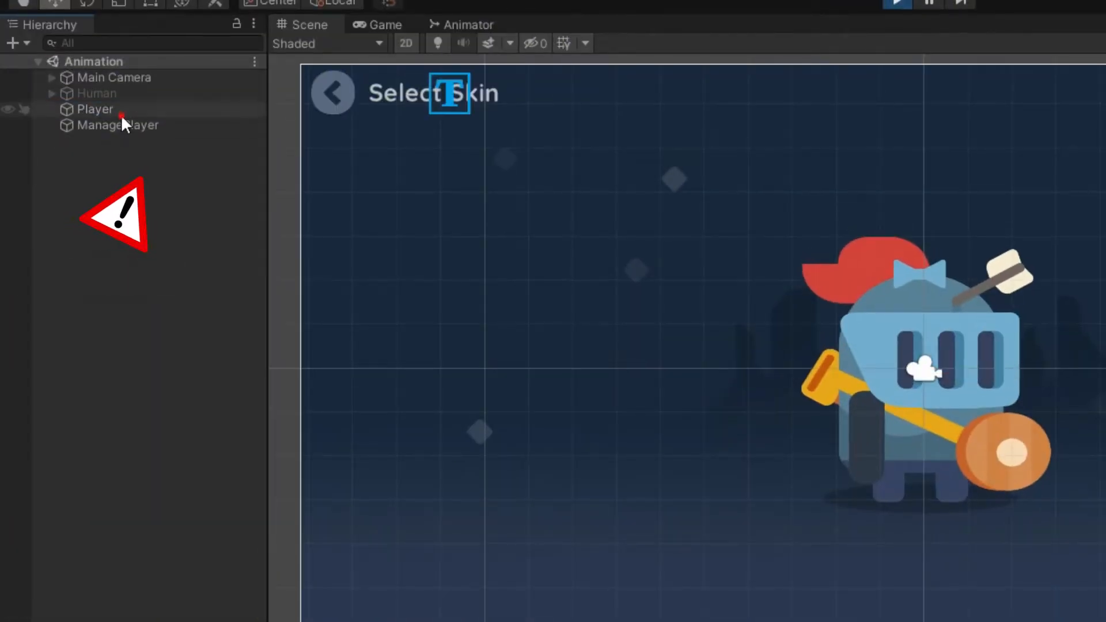
In play mode, try moving the animated Player object directly in the scene, and test moving it through its ManagePlayer parent.
left_click(121, 111)
left_click_drag(938, 367, 1034, 403)
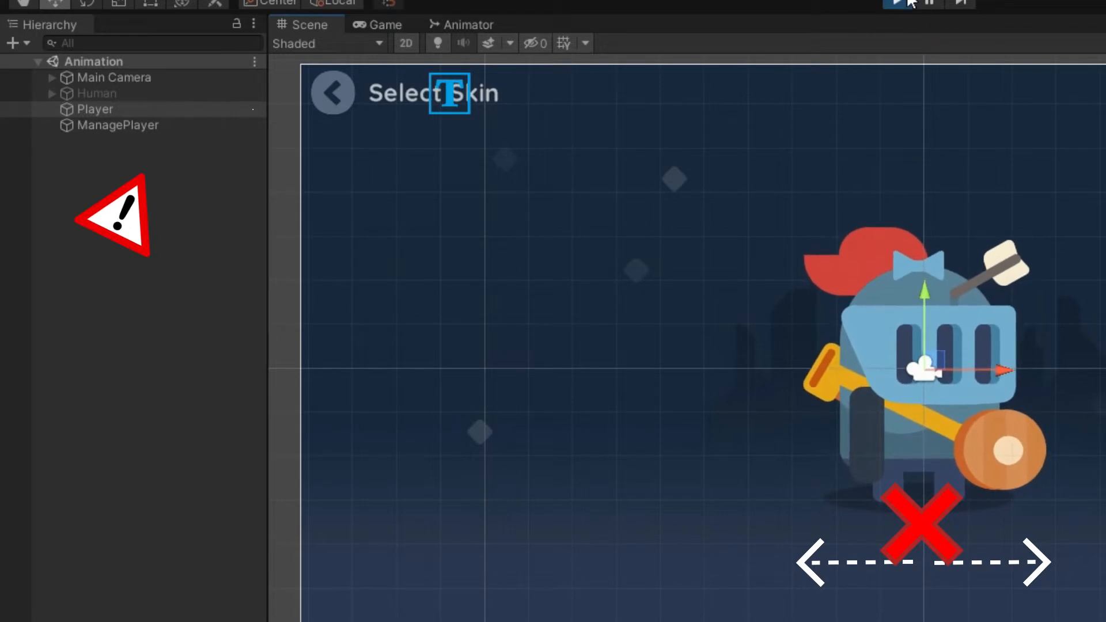
left_click(119, 273)
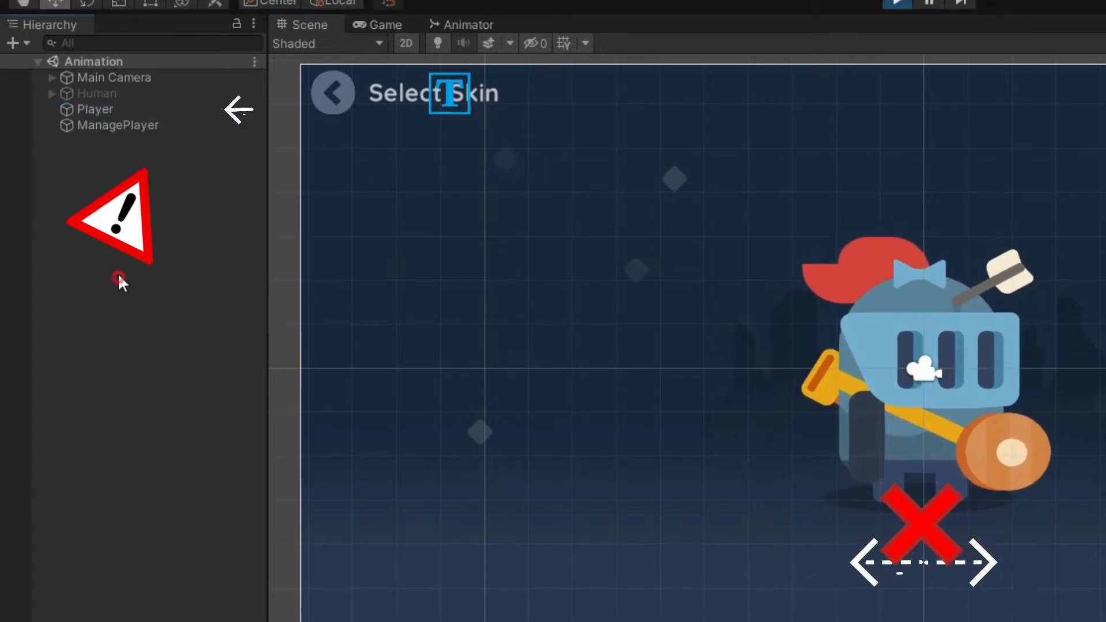
left_click(121, 115)
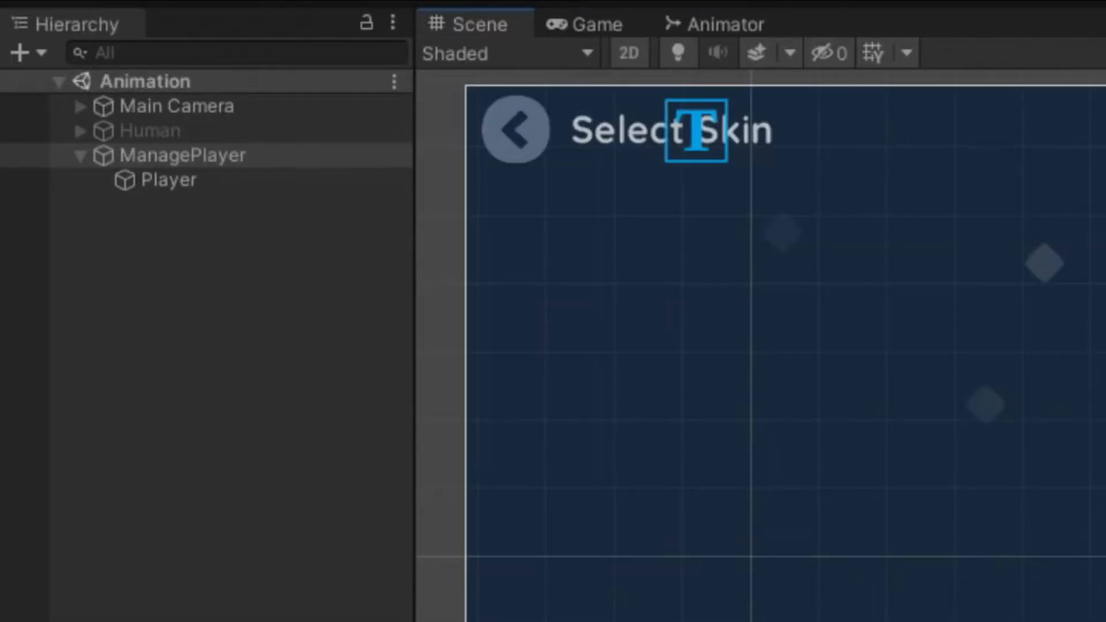
left_click_drag(670, 341, 527, 383)
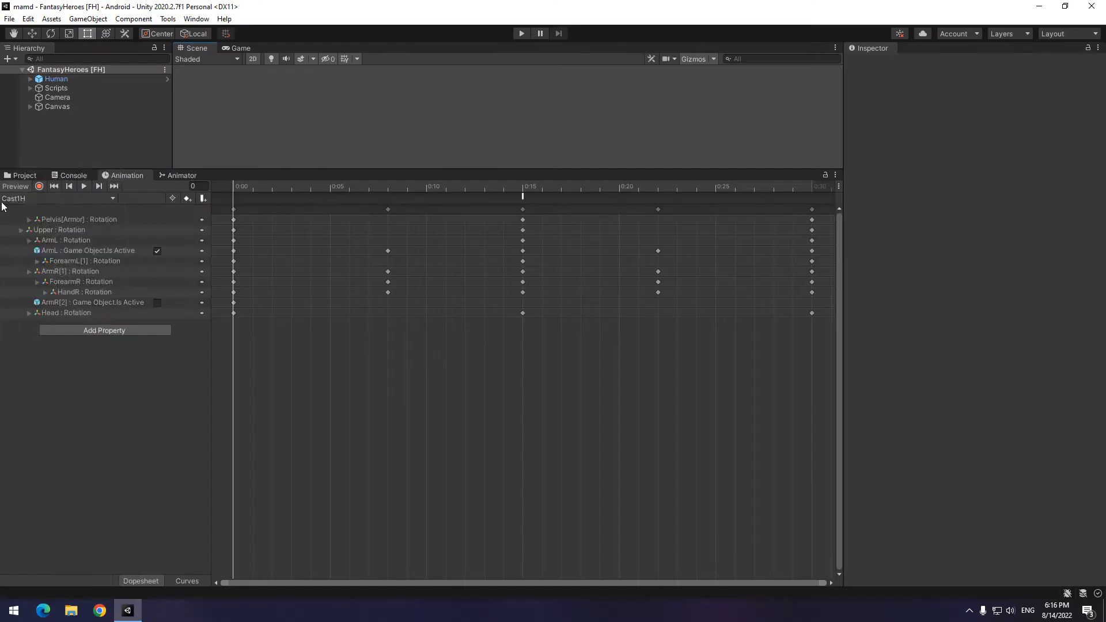
Look through the Human character's existing animation clips, including ChargeAttack2H, DeathBack and DeathFront.
left_click(60, 197)
left_click(53, 156)
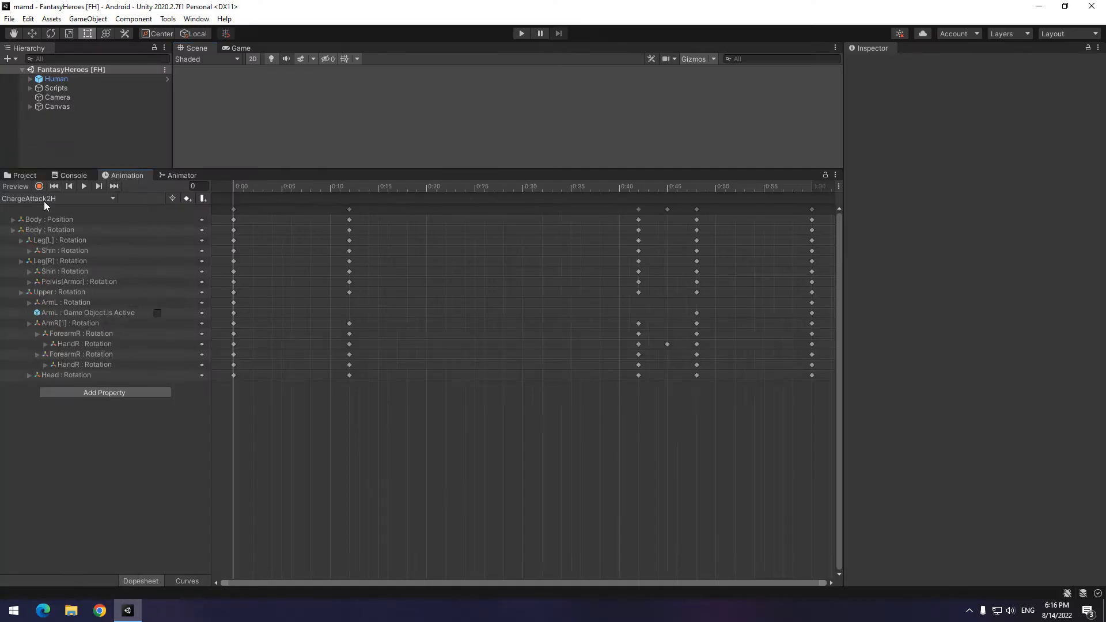
left_click(44, 200)
left_click(44, 169)
left_click(40, 200)
left_click(43, 195)
left_click(53, 202)
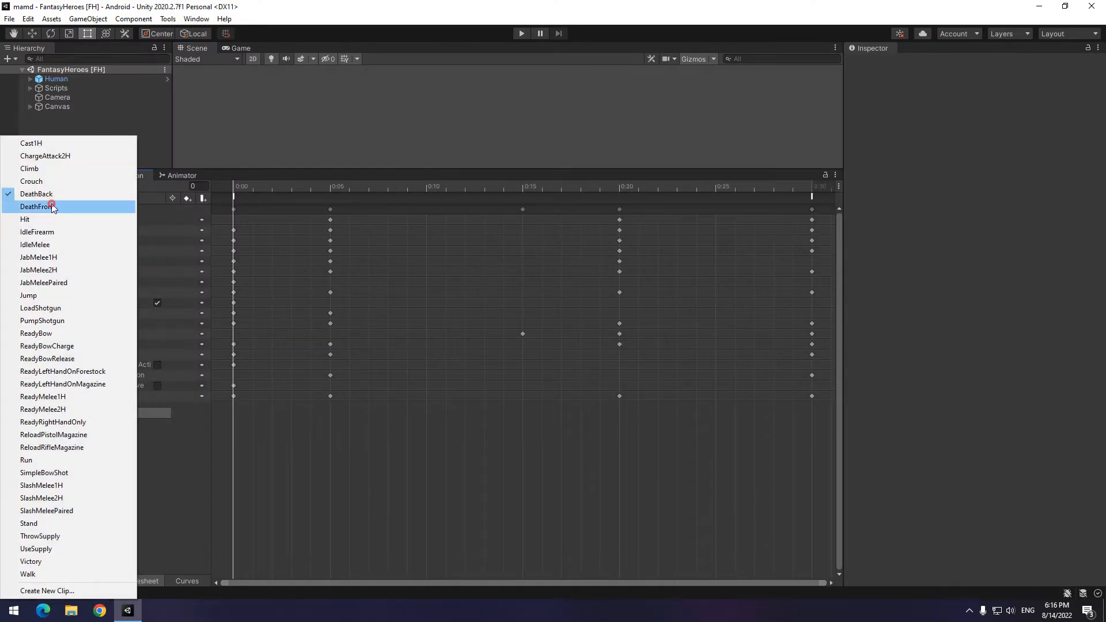
left_click(57, 209)
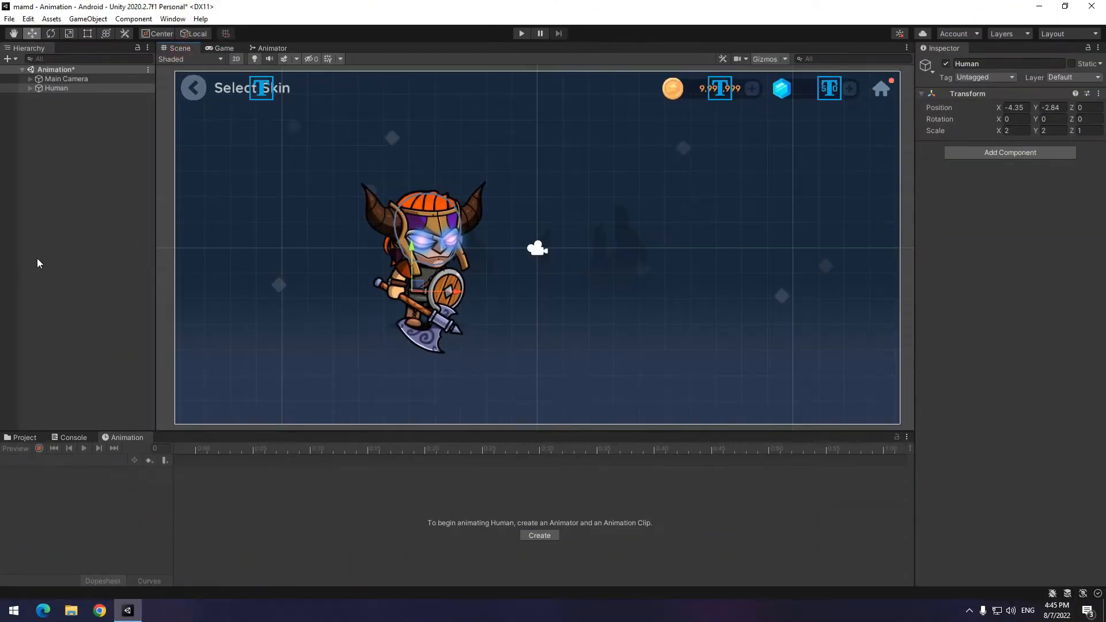
Expand the Human object and its Body in the hierarchy to reveal the character's separate parts.
left_click(38, 263)
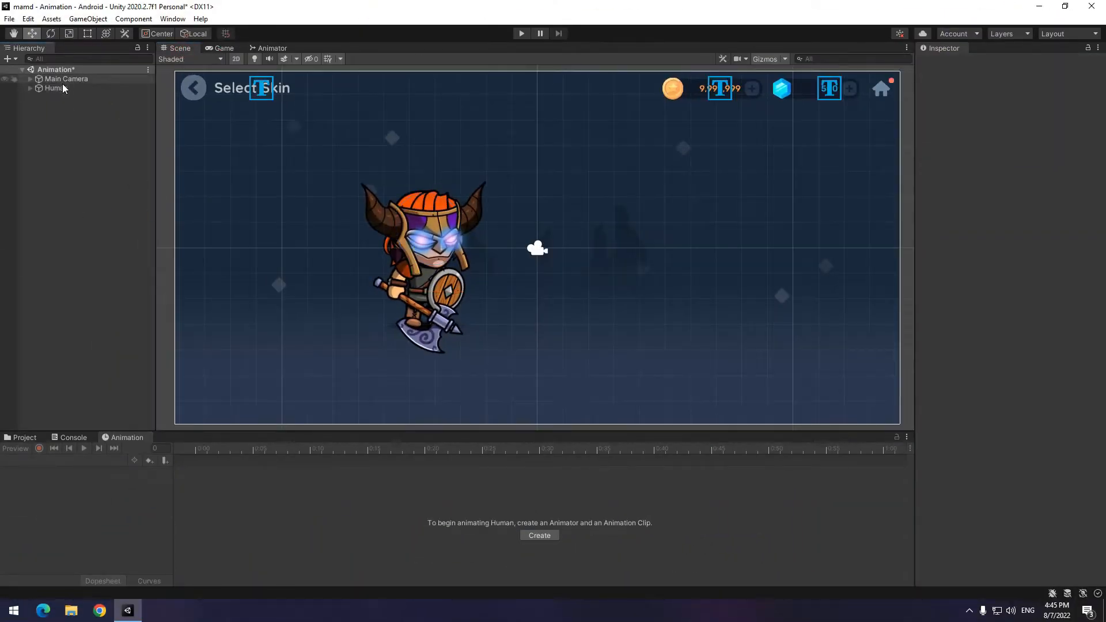
left_click(31, 88)
scroll(423, 296, "up", 3)
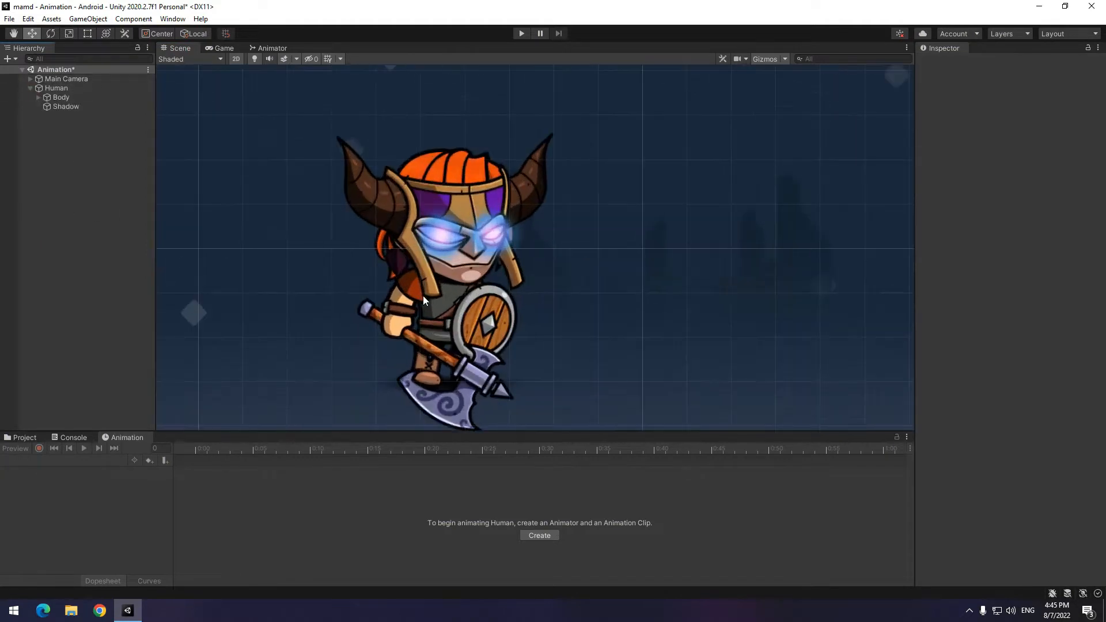
left_click(64, 100)
left_click(39, 97)
Try moving the Upper group and the torso separately from the rest of the character, undo the moves and select the Head.
left_click(70, 106)
key("f")
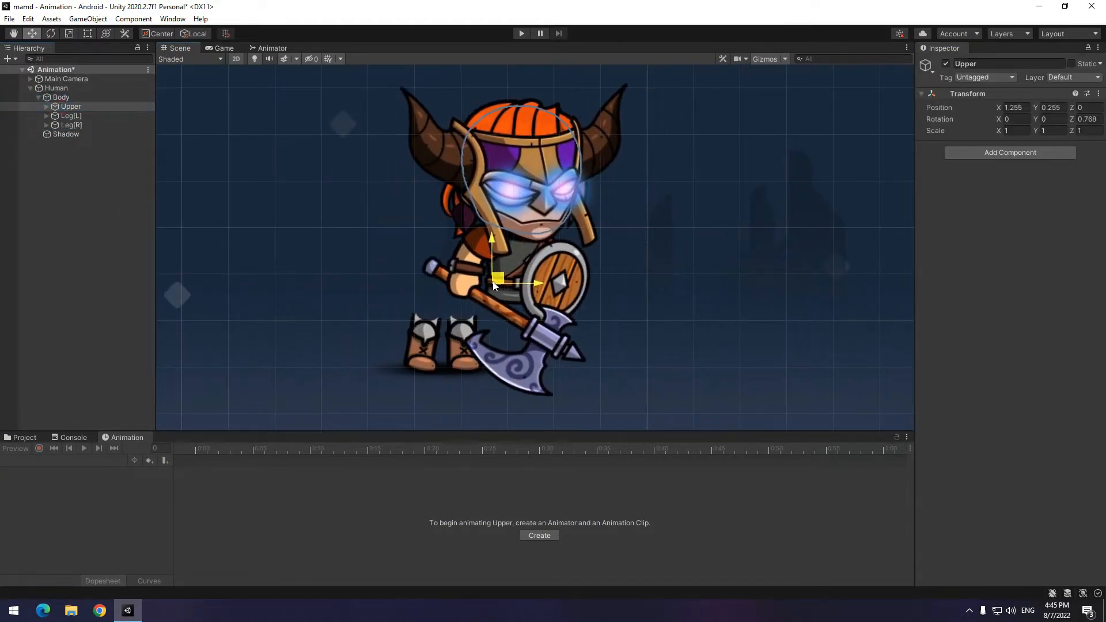
left_click(71, 116)
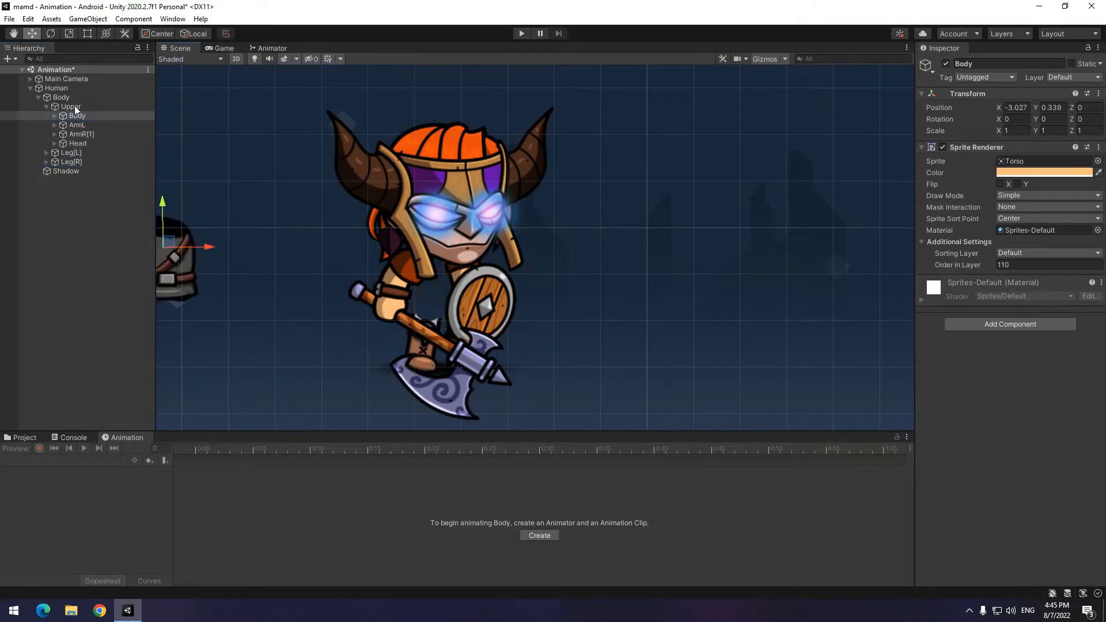
key("ctrl+z")
left_click(83, 143)
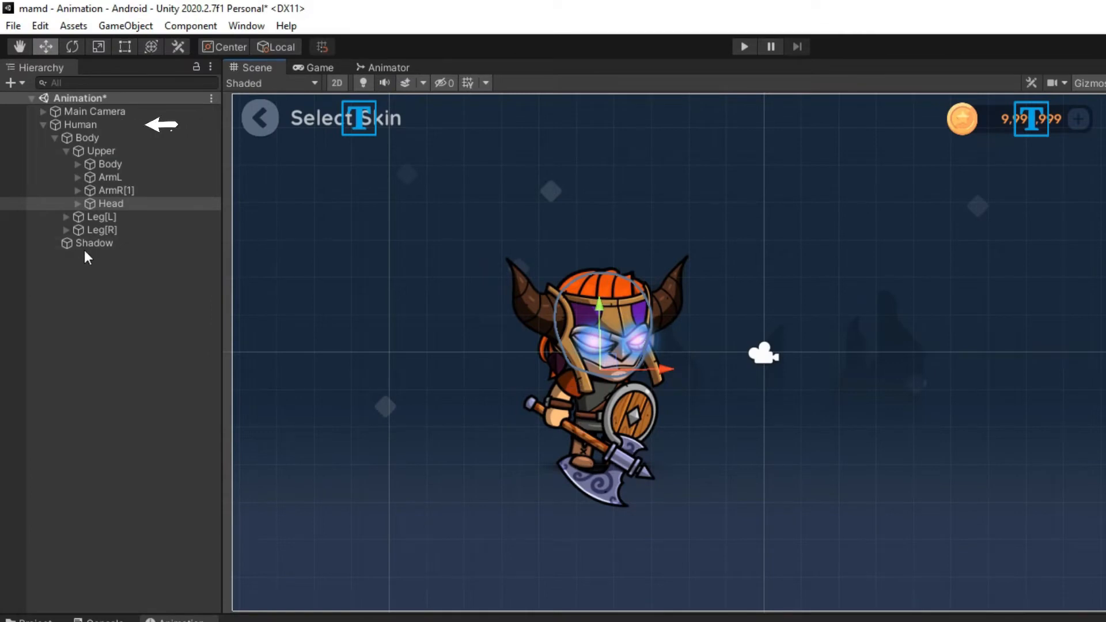
Create a new animation clip named Fight for the Human object and save it in the project's Animation folder.
left_click(80, 125)
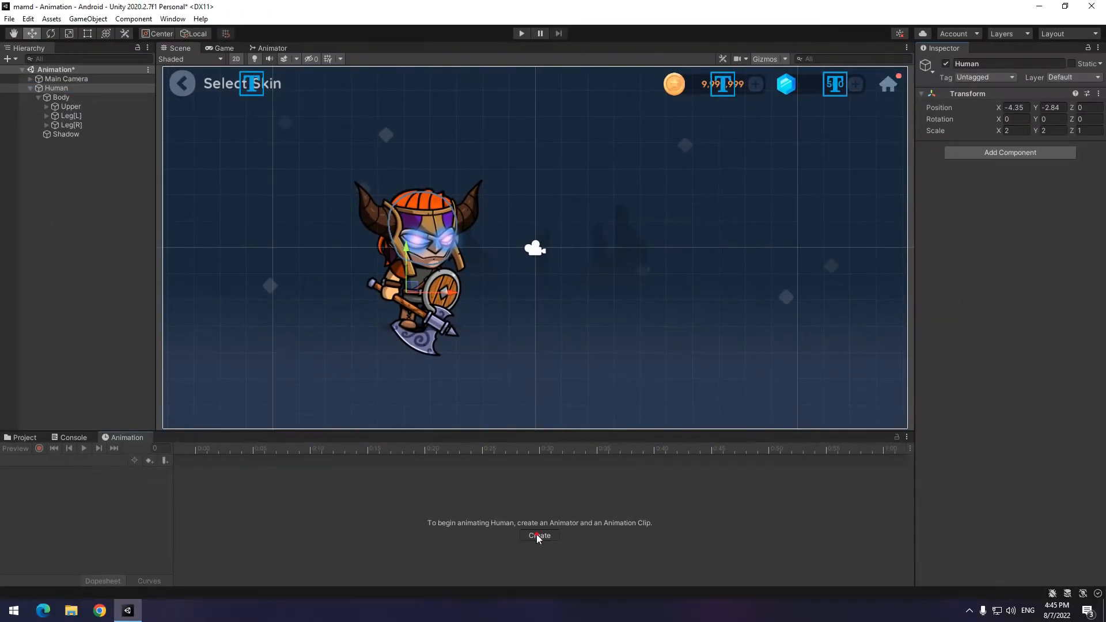
left_click(539, 536)
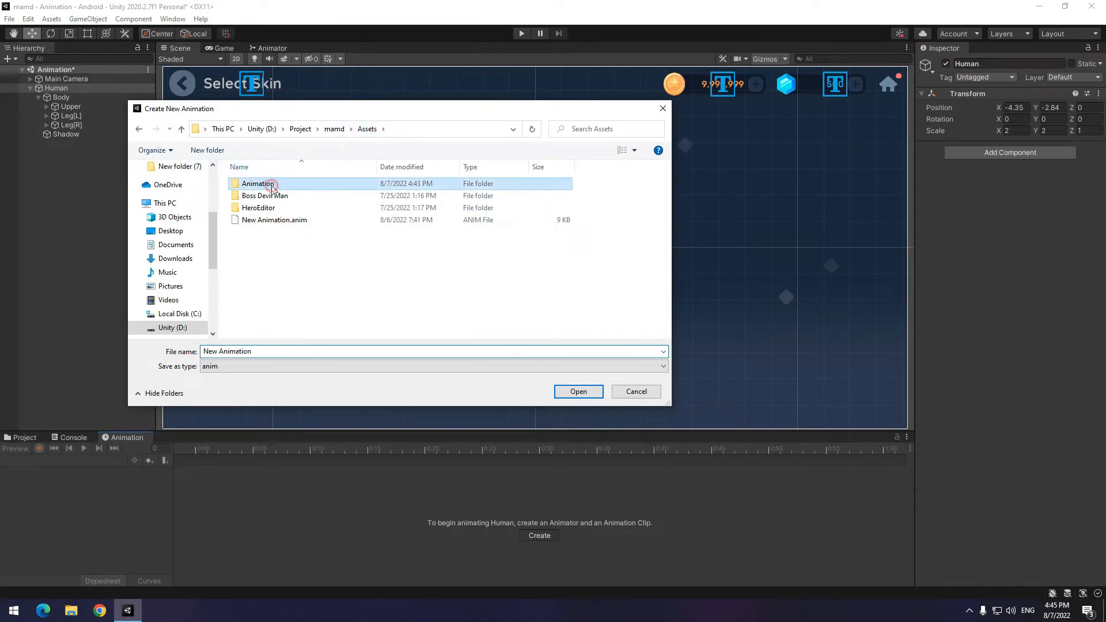
double_click(293, 183)
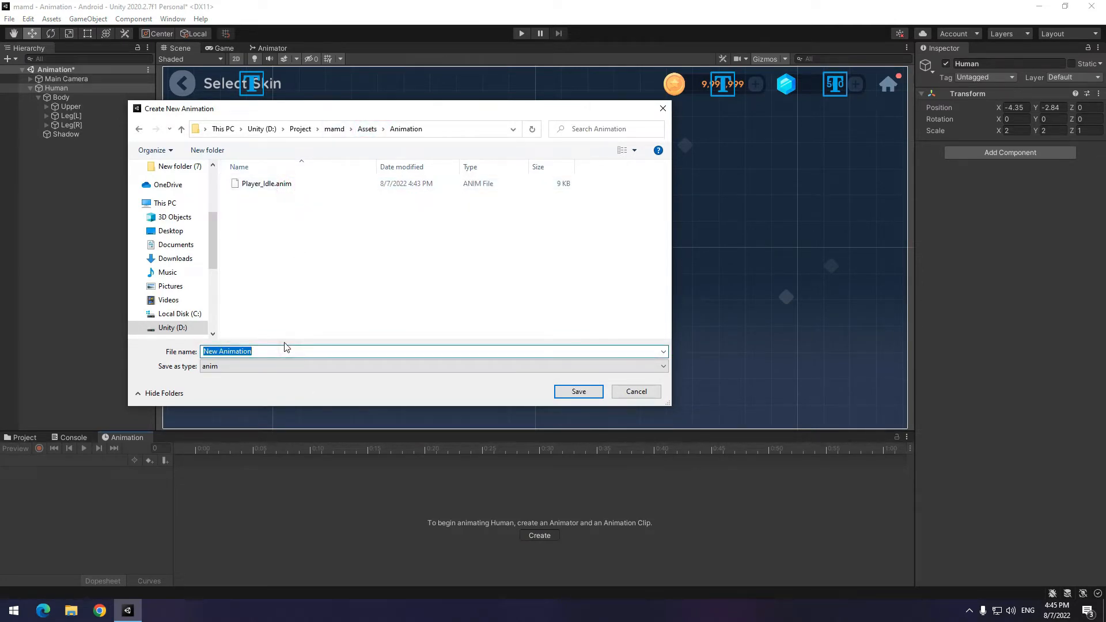
left_click(579, 392)
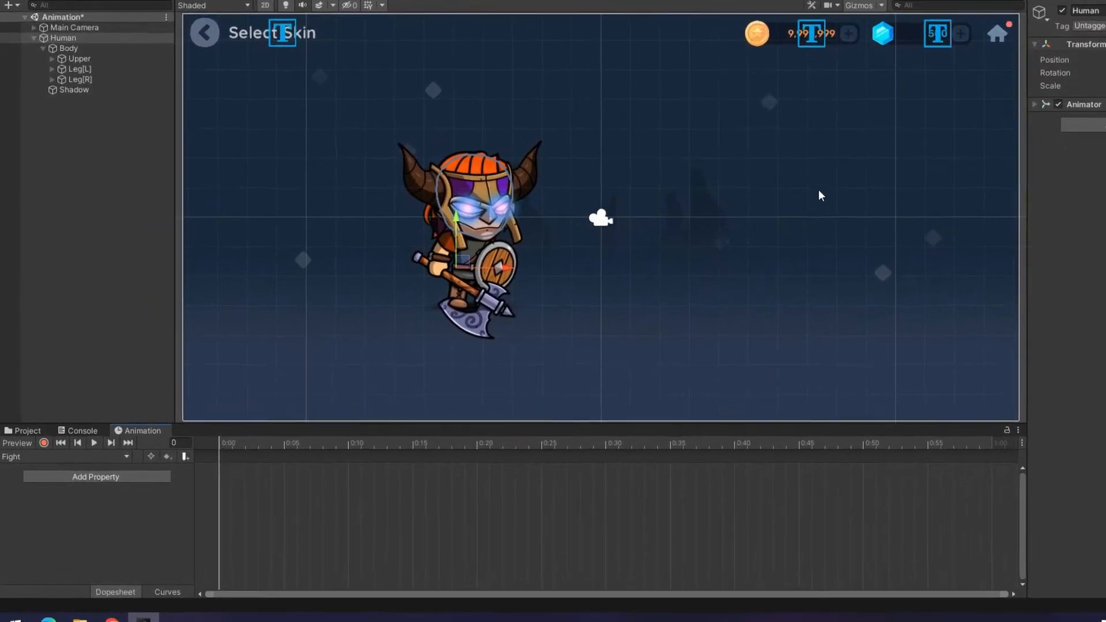
Record a keyframe at frame 20 of the Fight clip with ArmR[1] rotated around Z so the axe is raised before the face.
scroll(405, 351, "up", 8)
scroll(663, 234, "down", 5)
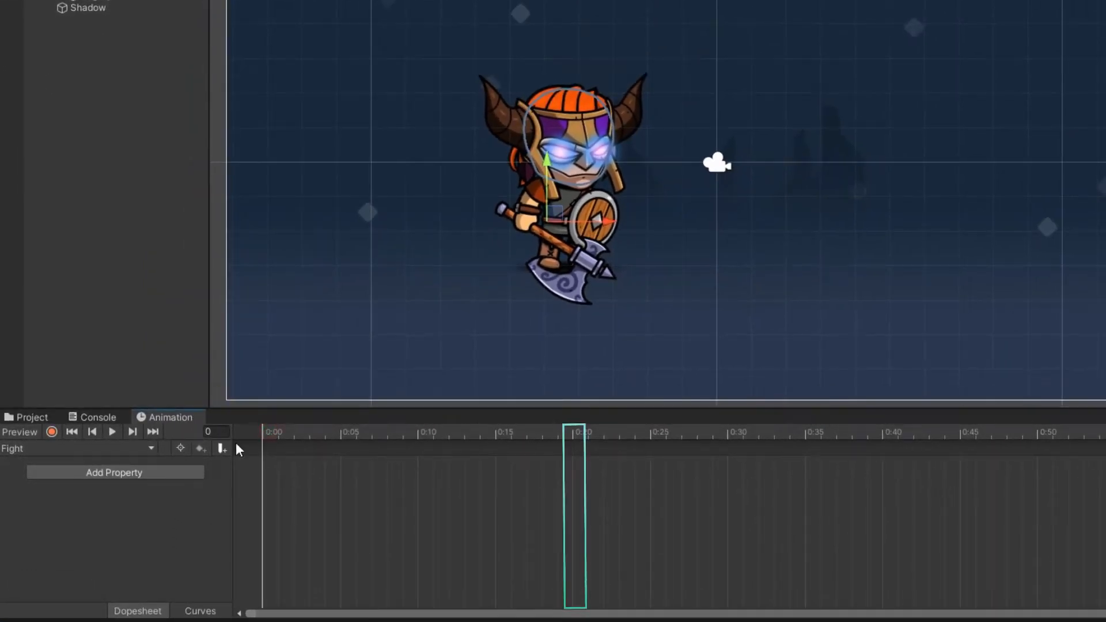
left_click_drag(275, 433, 572, 461)
left_click(55, 432)
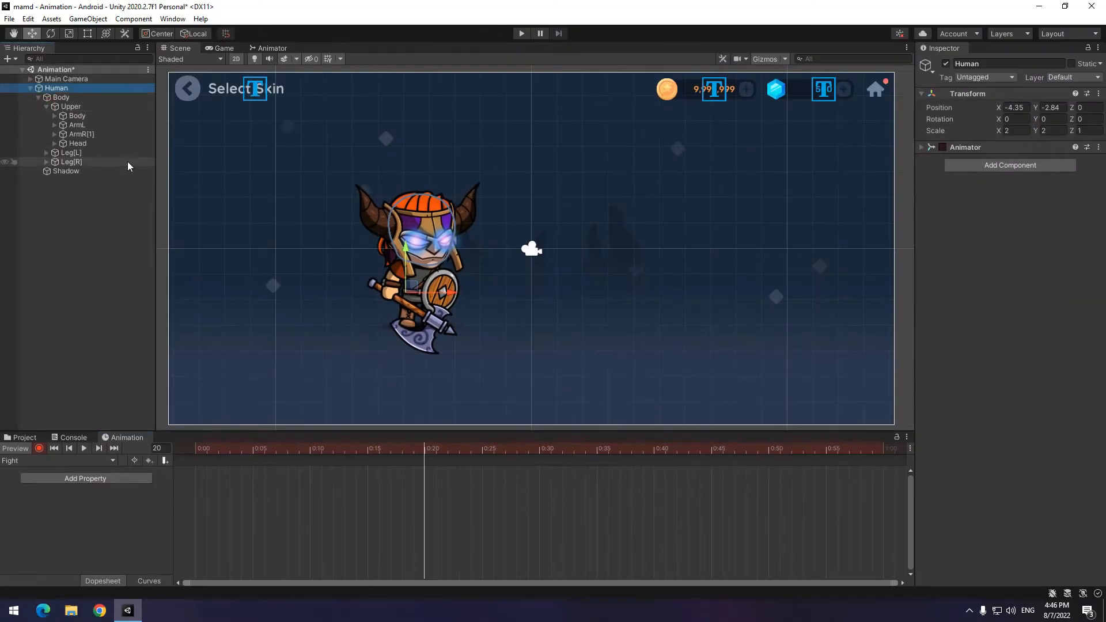
left_click(80, 134)
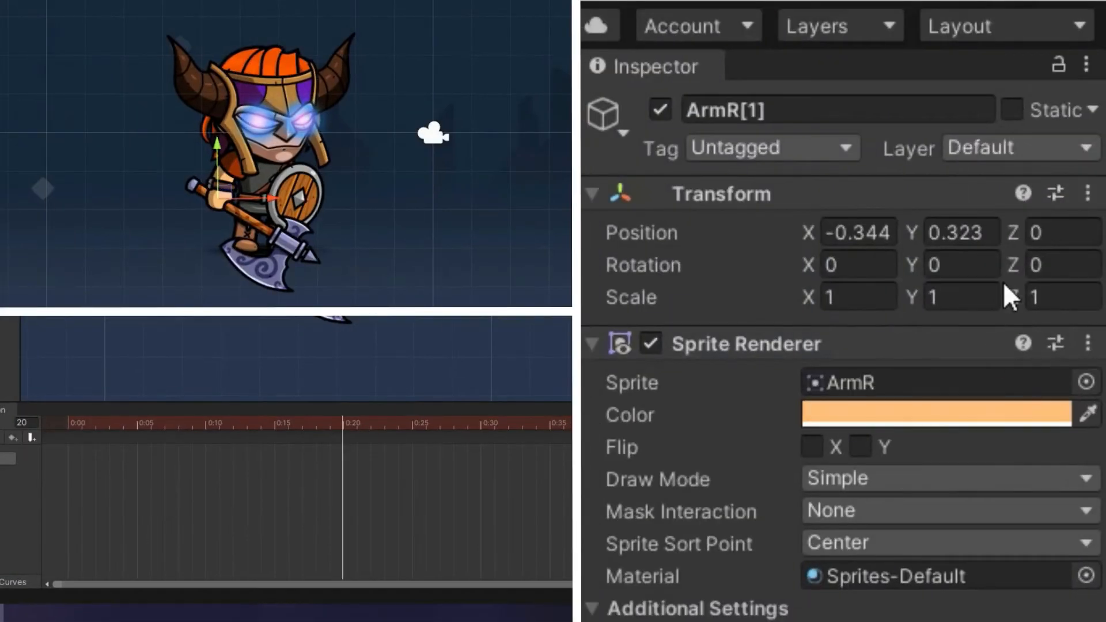
left_click_drag(1010, 265, 85, 421)
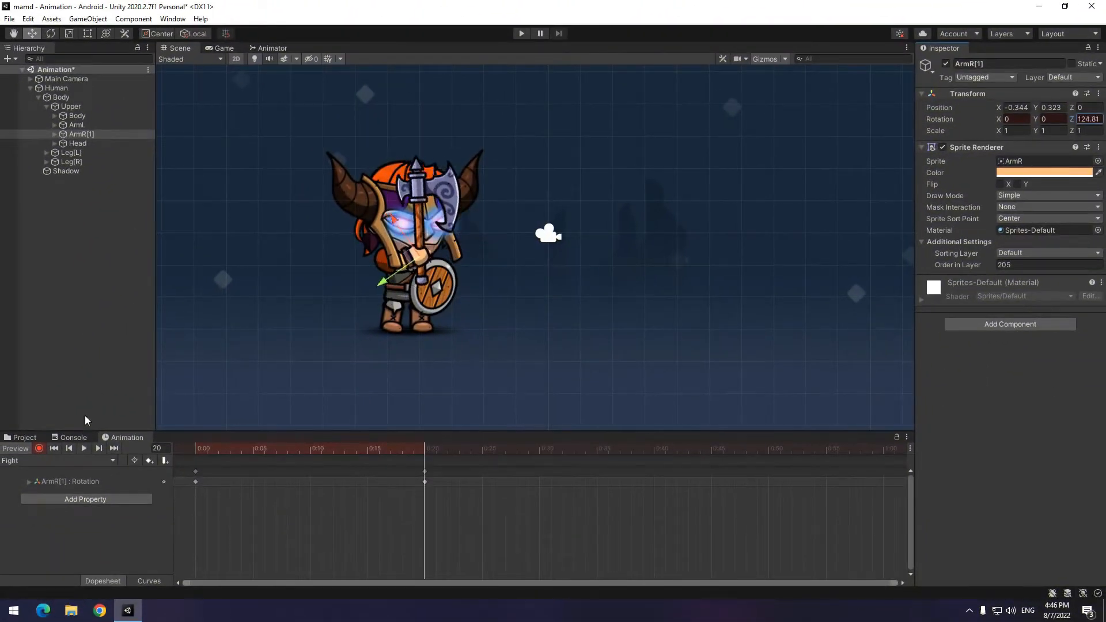
Copy the ArmR[1] rotation keyframe from frame 0 to frame 40 of the Fight clip and play the animation.
left_click(191, 452)
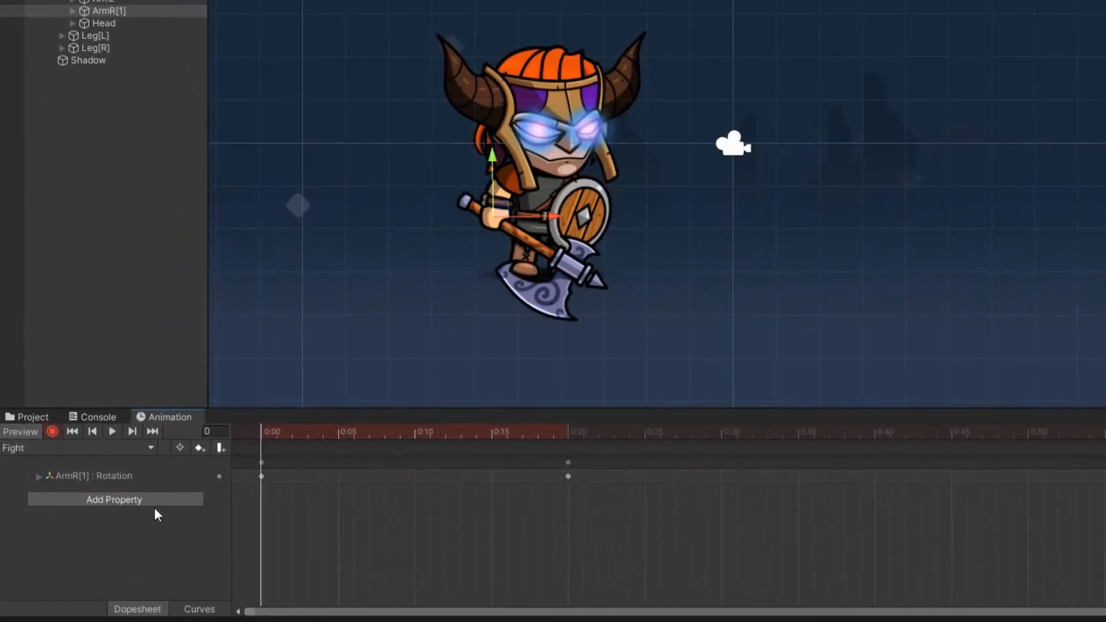
left_click_drag(263, 433, 568, 537)
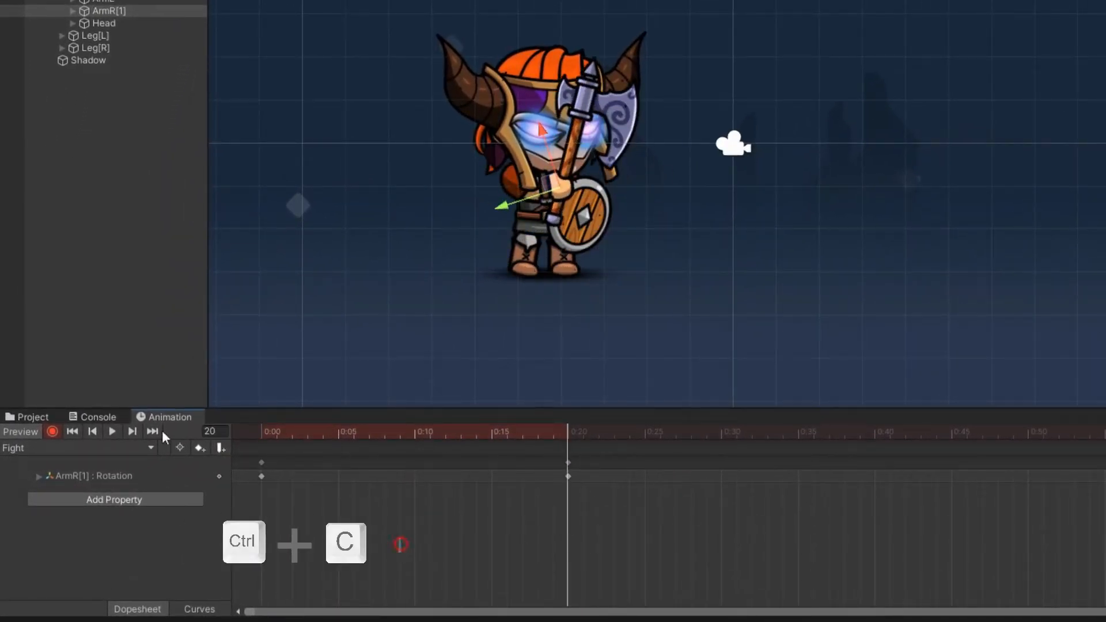
left_click_drag(163, 431, 27, 331)
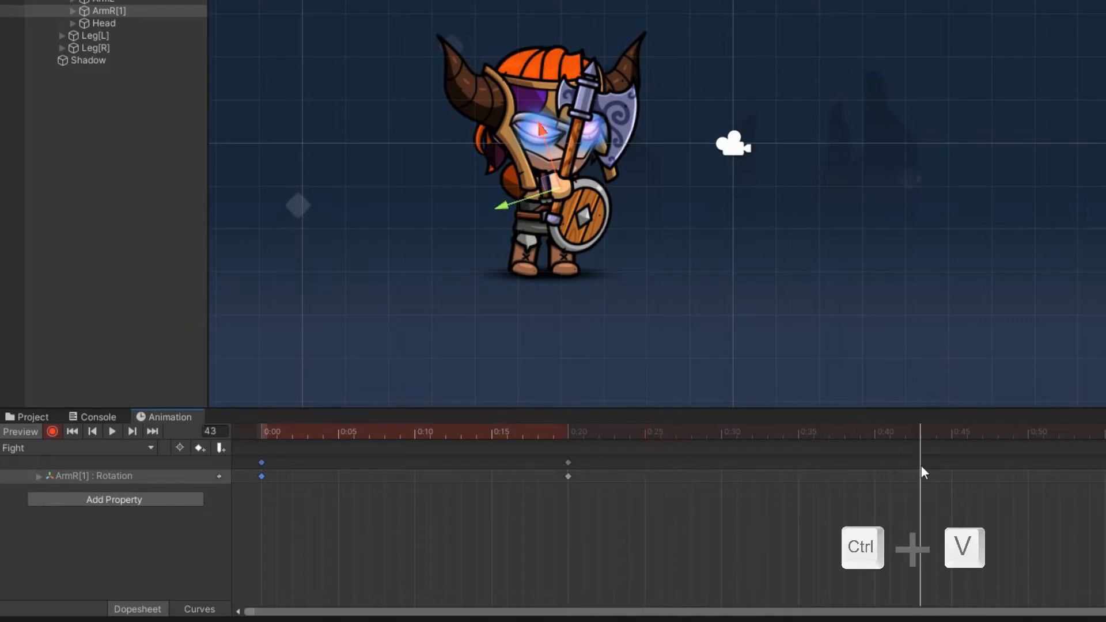
key("ctrl+v")
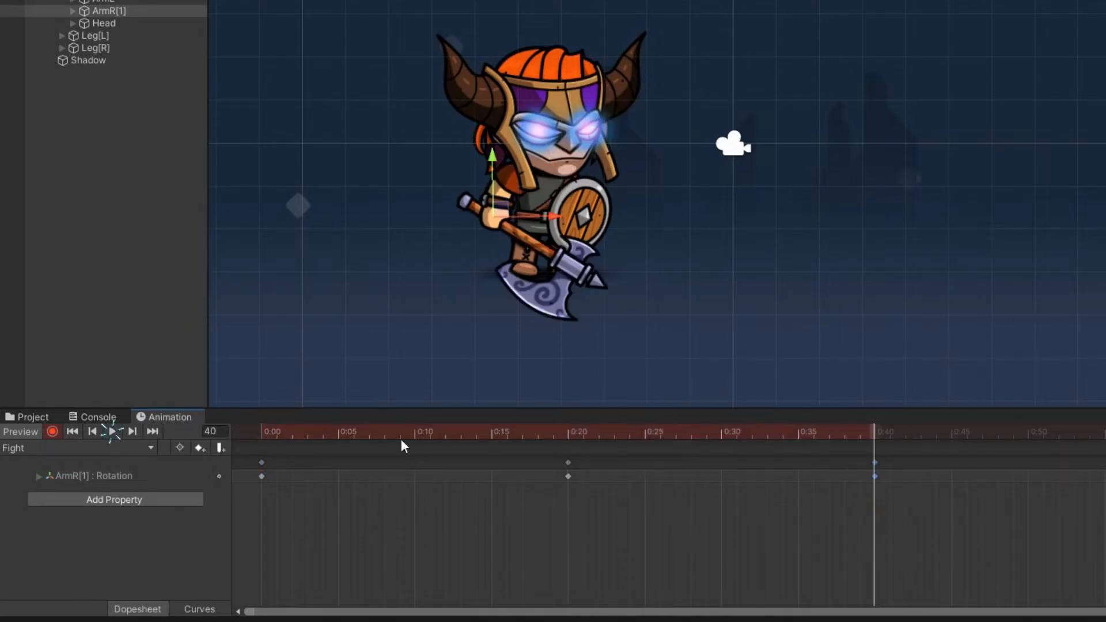
left_click_drag(271, 439, 942, 507)
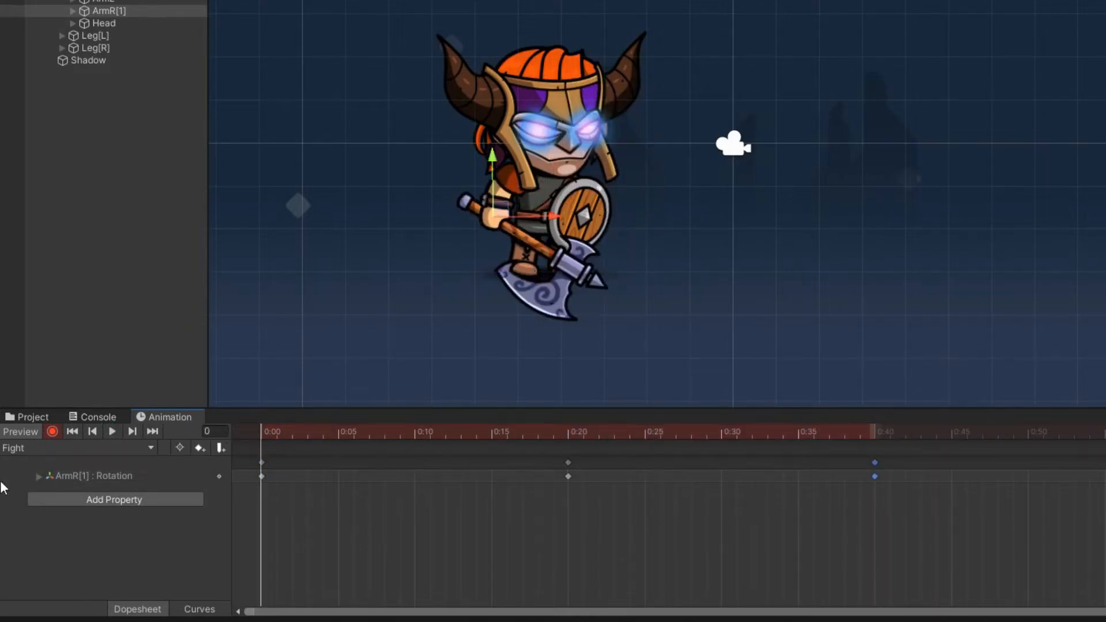
left_click(109, 430)
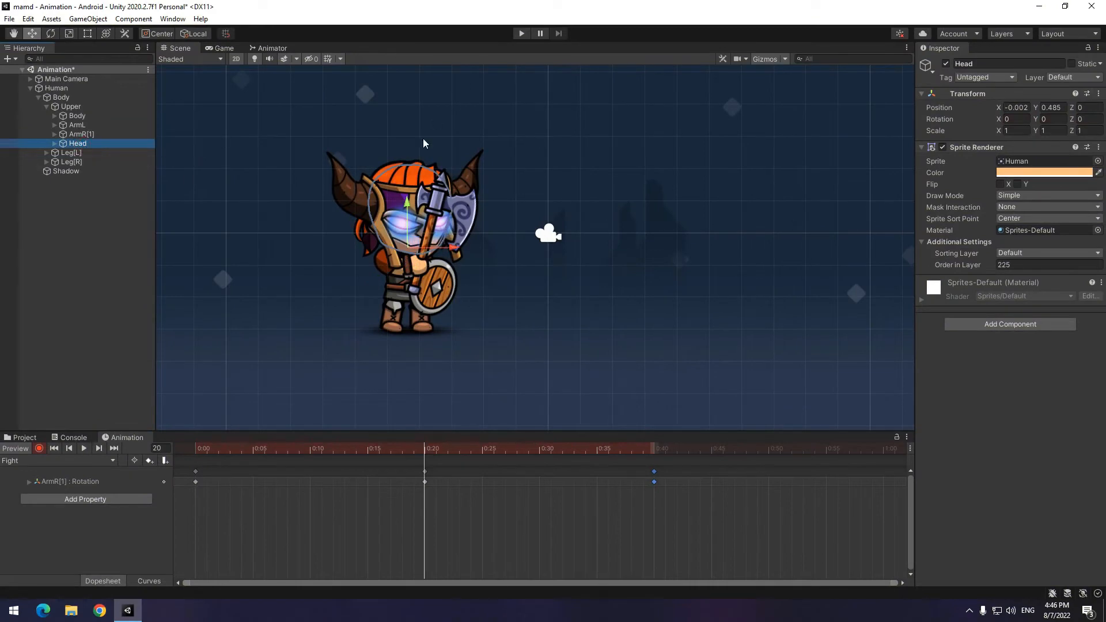
Record a keyframe at frame 20 of the Fight clip with the Head rotated to 15.29 around Z.
left_click_drag(1072, 124, 171, 144)
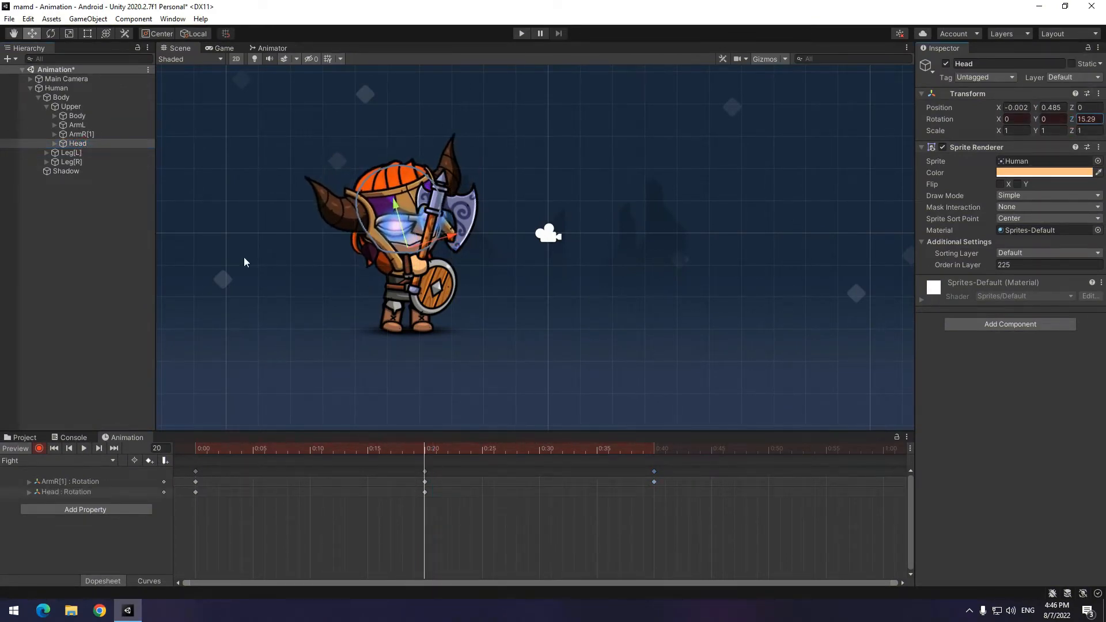
left_click_drag(228, 450, 252, 450)
Copy the ArmR[1] and Head rotation keyframes from frame 0 to frame 40 and play the Fight clip.
left_click_drag(197, 548, 145, 447)
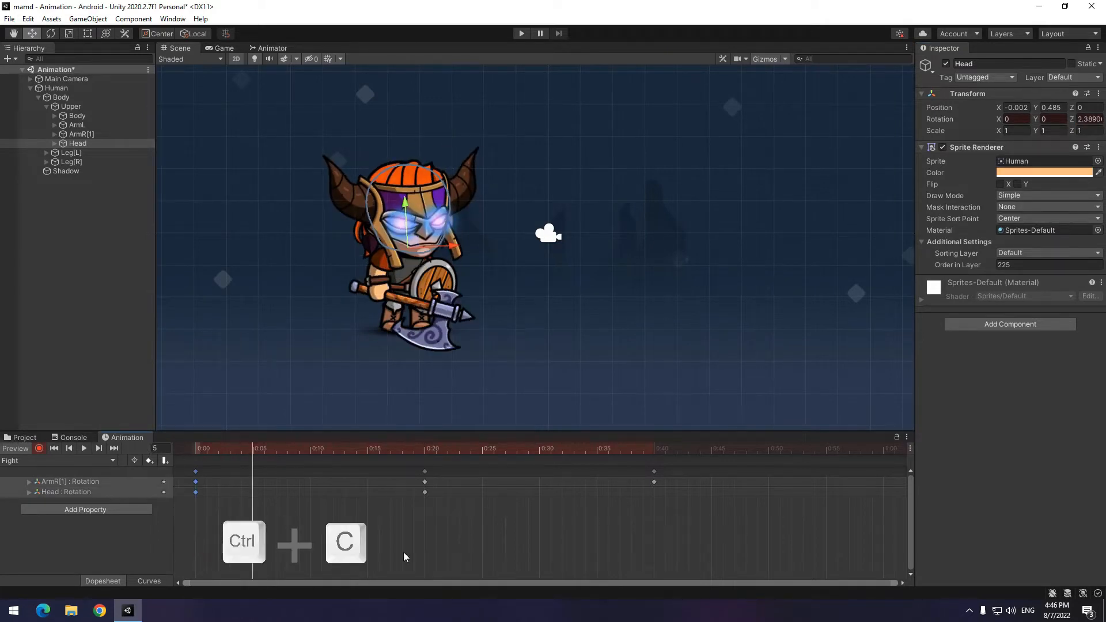
left_click_drag(393, 448, 664, 465)
key("ctrl+v")
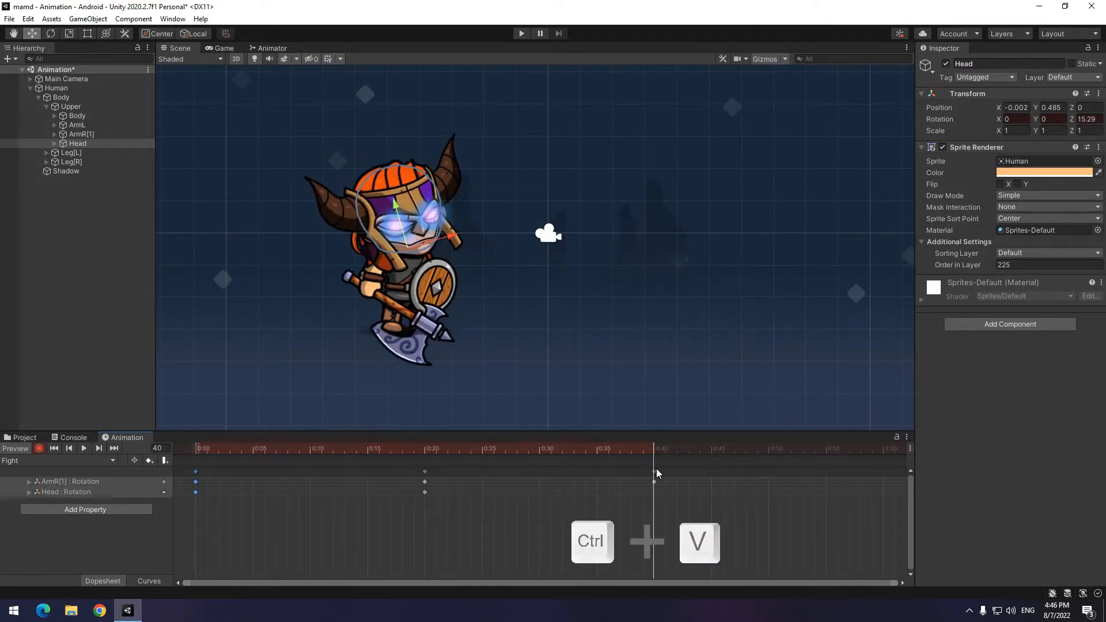
left_click(83, 448)
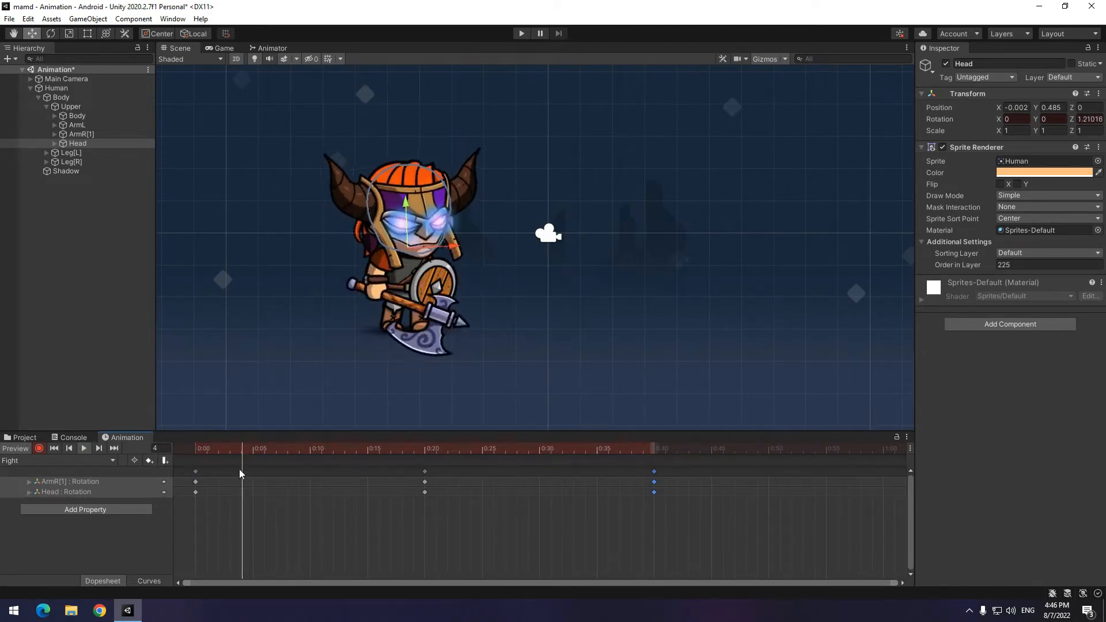
left_click_drag(229, 449, 157, 448)
Record a keyframe at frame 20 with the torso Body inside Upper rotated to 16.77 around Z.
left_click_drag(195, 483, 426, 527)
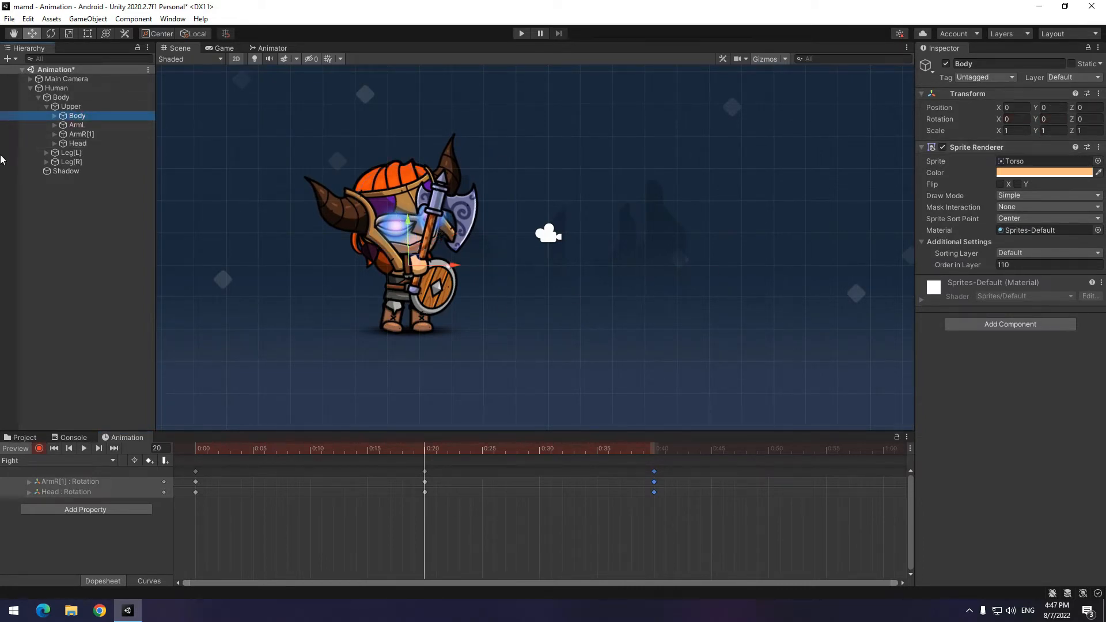
scroll(311, 257, "up", 10)
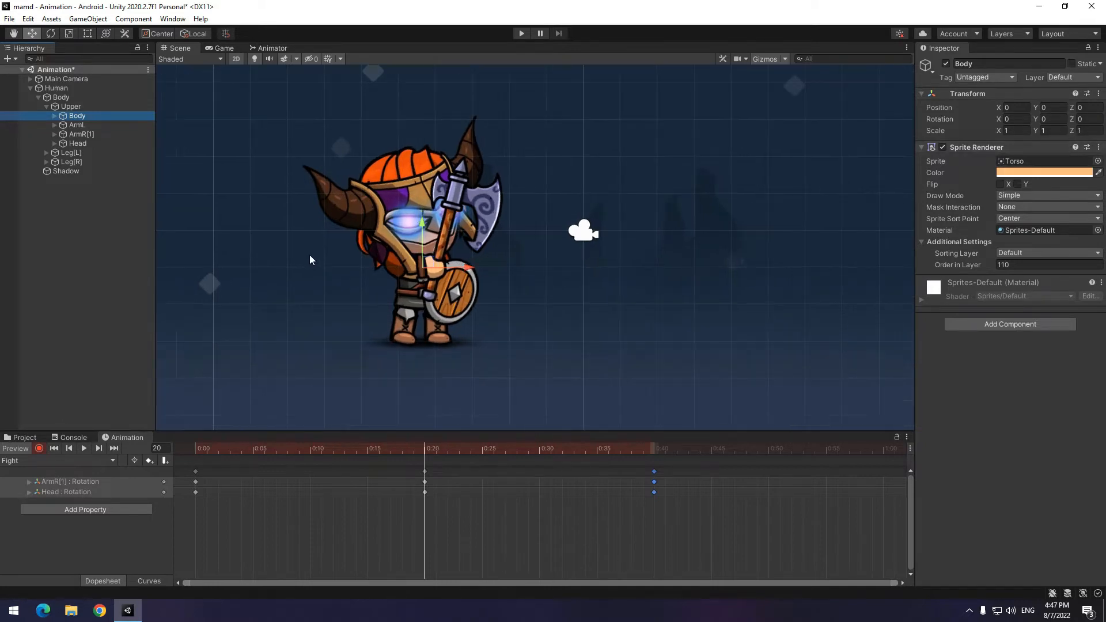
left_click_drag(1072, 120, 253, 185)
Copy the frame 0 keyframes, including the torso rotation, to frame 40 of the Fight clip.
left_click(195, 472)
key("ctrl+c")
left_click_drag(593, 449, 654, 453)
key("ctrl+v")
Record a keyframe at frame 20 with Leg[L] rotated forward to about 26.42 around Z.
left_click_drag(654, 451, 424, 518)
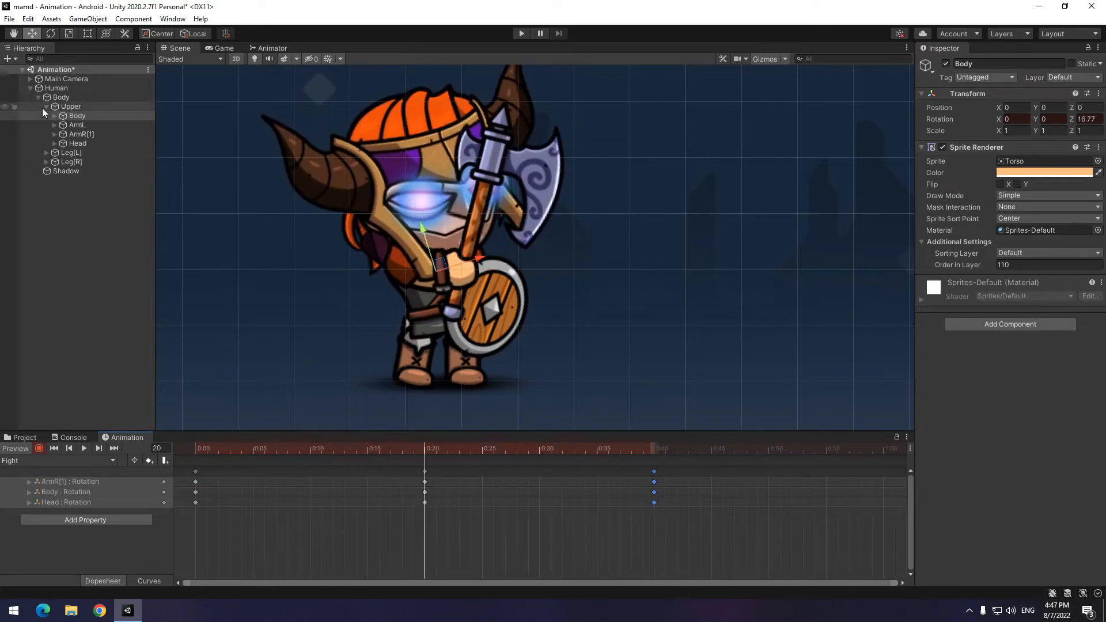
left_click(47, 106)
left_click(72, 115)
left_click(51, 34)
scroll(519, 366, "up", 8)
left_click_drag(446, 358, 454, 347)
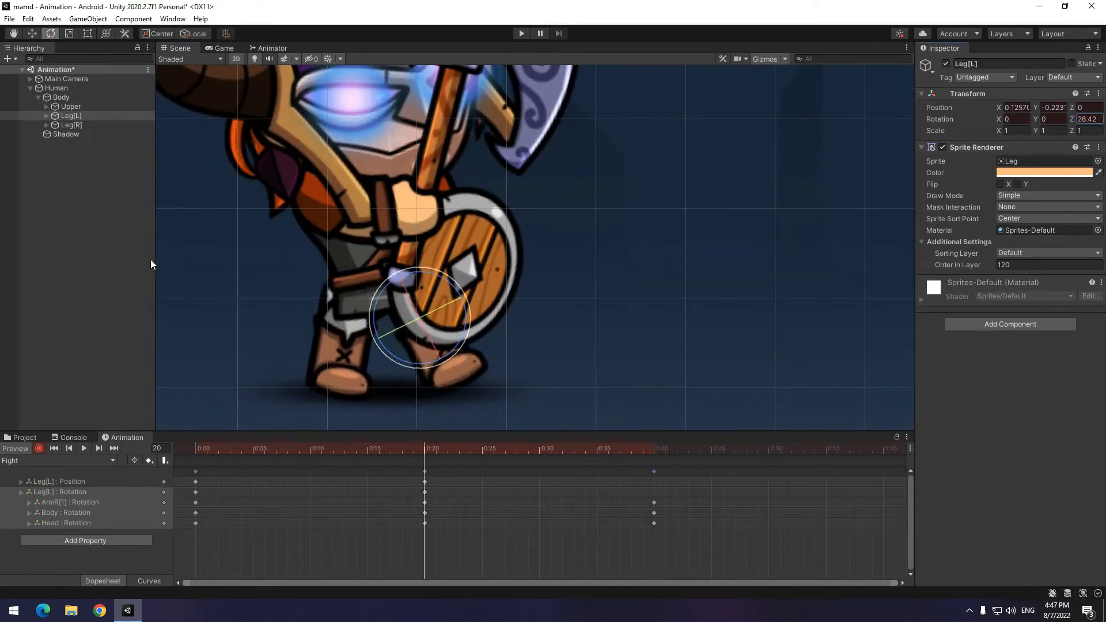
Copy the frame 0 keyframes, including those of Leg[L], to frame 40 of the Fight clip.
left_click(72, 125)
scroll(430, 269, "down", 10)
left_click_drag(230, 549, 131, 378)
key("ctrl+c")
left_click(654, 450)
key("ctrl+v")
Record a keyframe at frame 20 with Leg[R] rotated backward to form a stride with Leg[L].
left_click_drag(655, 449, 194, 496)
scroll(372, 260, "up", 8)
left_click(72, 116)
left_click(72, 125)
middle_click_drag(386, 346, 383, 299)
mouse_move(424, 450)
left_mouse_down()
mouse_move(503, 471)
mouse_move(425, 461)
left_mouse_up()
left_click_drag(428, 288, 412, 308)
Copy the frame 0 keyframes, including those of Leg[R], to frame 40 and scrub to frame 20 in the Game view.
left_click_drag(222, 556, 179, 468)
key("ctrl+c")
left_click(655, 450)
key("ctrl+v")
left_click_drag(654, 450, 195, 455)
scroll(431, 242, "down", 6)
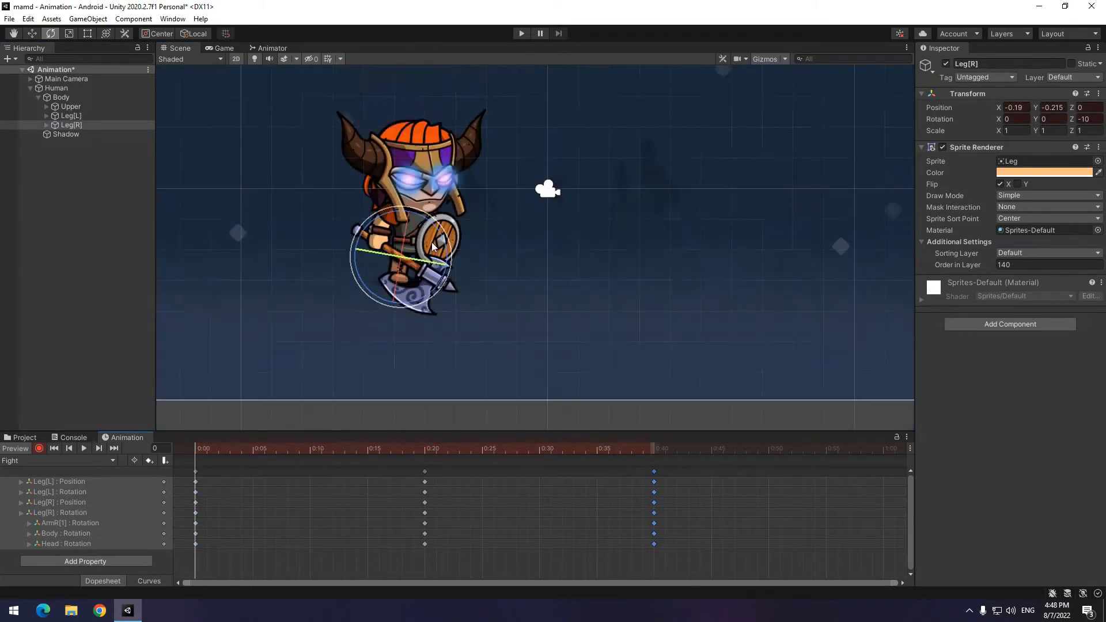
middle_click_drag(432, 247, 432, 287)
left_click(225, 49)
left_click_drag(195, 449, 424, 449)
At frame 20, rotate ArmR[1] with the axe a little further and rotate ArmL to raise the shield.
left_click(180, 49)
scroll(495, 288, "up", 3)
left_click(47, 107)
left_click(86, 135)
scroll(489, 219, "up", 4)
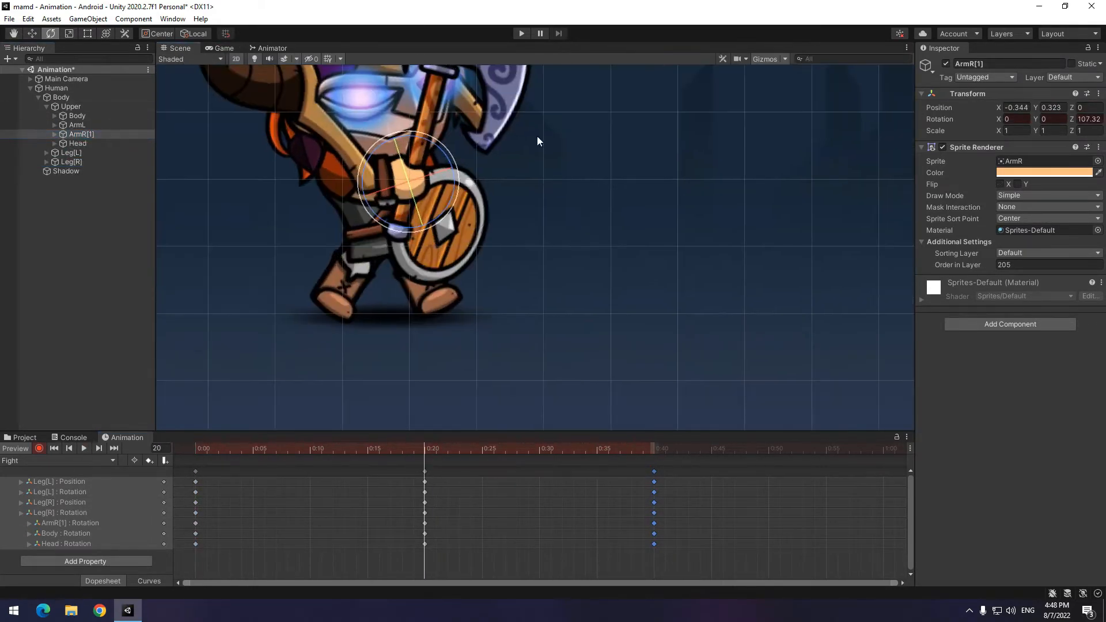
left_click_drag(457, 168, 468, 147)
left_click(77, 125)
left_click_drag(482, 260, 489, 221)
Copy the frame 0 keyframes, including those of ArmL, to frame 40 and play the clip in the Game view.
key("ctrl+c")
key("ctrl+v")
left_click_drag(234, 576, 643, 451)
scroll(438, 363, "down", 7)
middle_click_drag(438, 363, 428, 348)
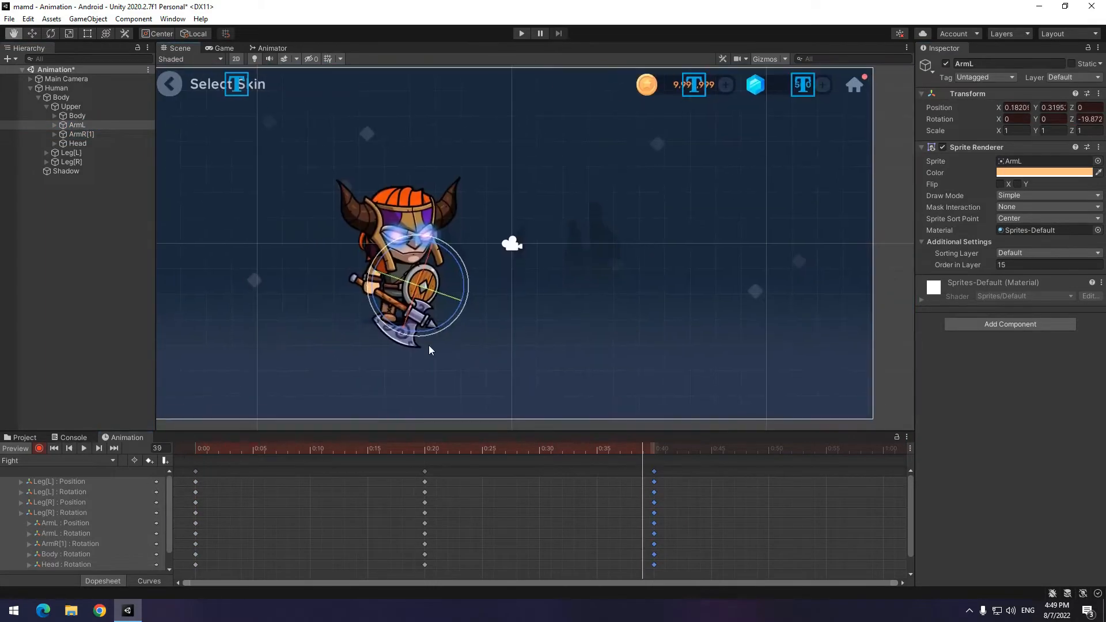
left_click(225, 49)
left_click(83, 449)
At frame 20, tilt the parent Body group backward and shift it slightly away from the facing direction.
left_click(425, 449)
left_click(180, 49)
scroll(461, 311, "up", 6)
left_click(499, 311)
middle_click_drag(512, 306, 531, 284)
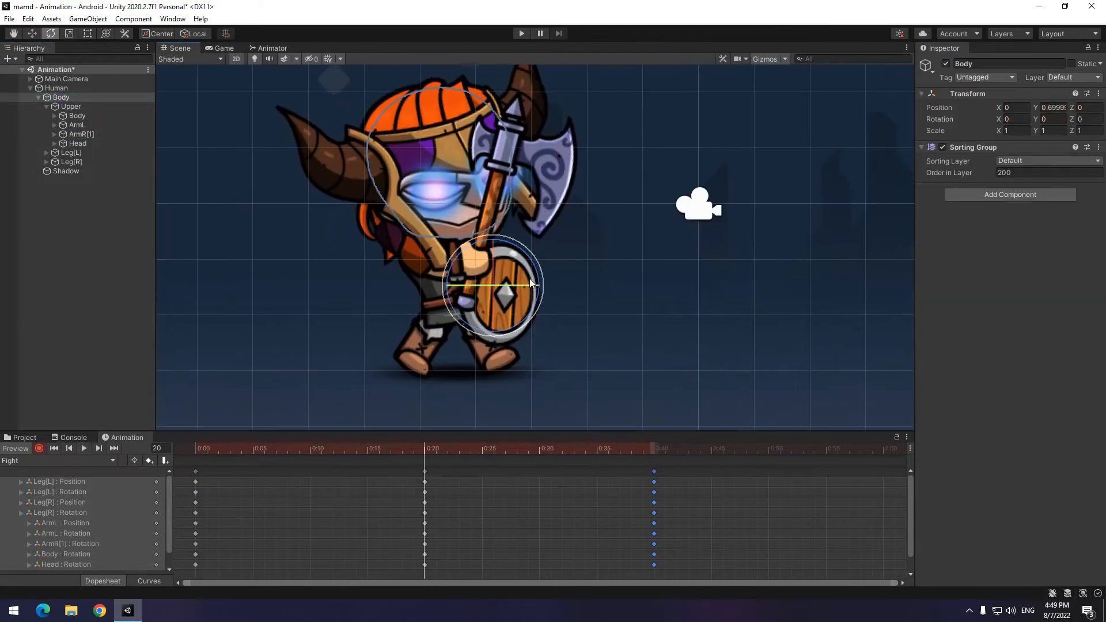
left_click_drag(538, 281, 535, 268)
key("w")
left_click_drag(533, 284, 507, 285)
mouse_move(424, 451)
left_mouse_down()
mouse_move(441, 457)
mouse_move(424, 455)
left_mouse_up()
Copy all frame 0 keyframes, including the parent Body group's, to frame 40 and play the clip in the Game view.
scroll(889, 513, "down", 3)
left_click(889, 513)
left_click_drag(230, 577, 180, 468)
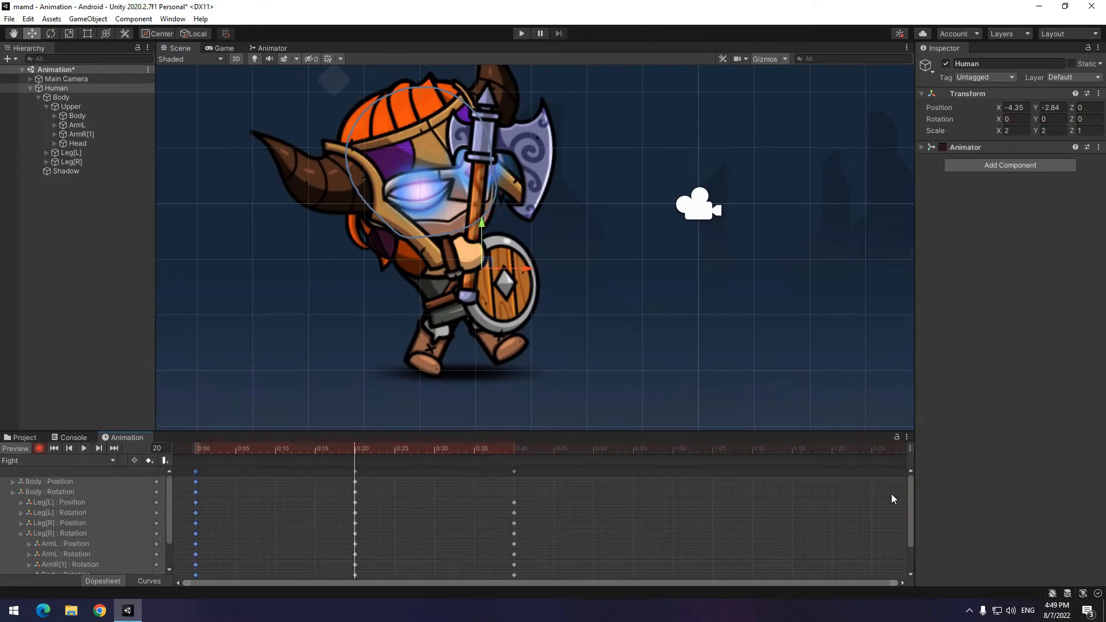
key("ctrl+c")
left_click(514, 450)
key("ctrl+v")
left_click(83, 449)
scroll(651, 314, "down", 7)
left_click(223, 48)
left_click_drag(525, 451, 519, 484)
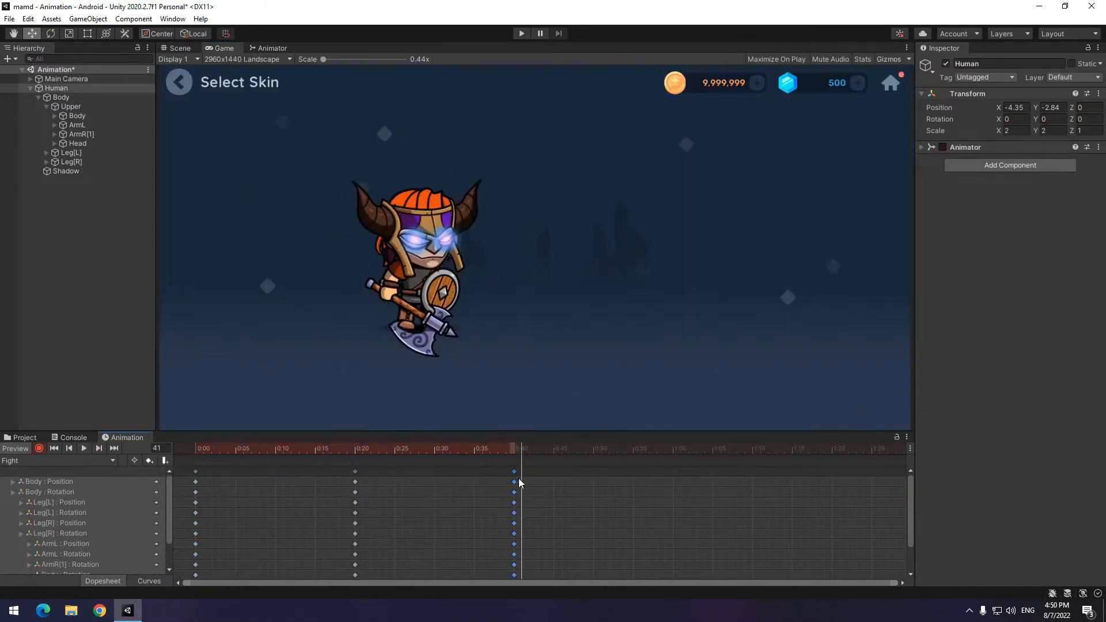
Record a keyframe at frame 20 of the Fight clip with ForearmR rotated around Z.
left_click(355, 449)
left_click(179, 49)
scroll(506, 231, "up", 5)
left_click(55, 134)
left_click(92, 153)
middle_click_drag(609, 185, 572, 207)
left_click_drag(1072, 119, 987, 168)
Copy the frame 0 keyframes, including the ForearmR rotation, to frame 40 and play the Fight clip.
left_click(196, 449)
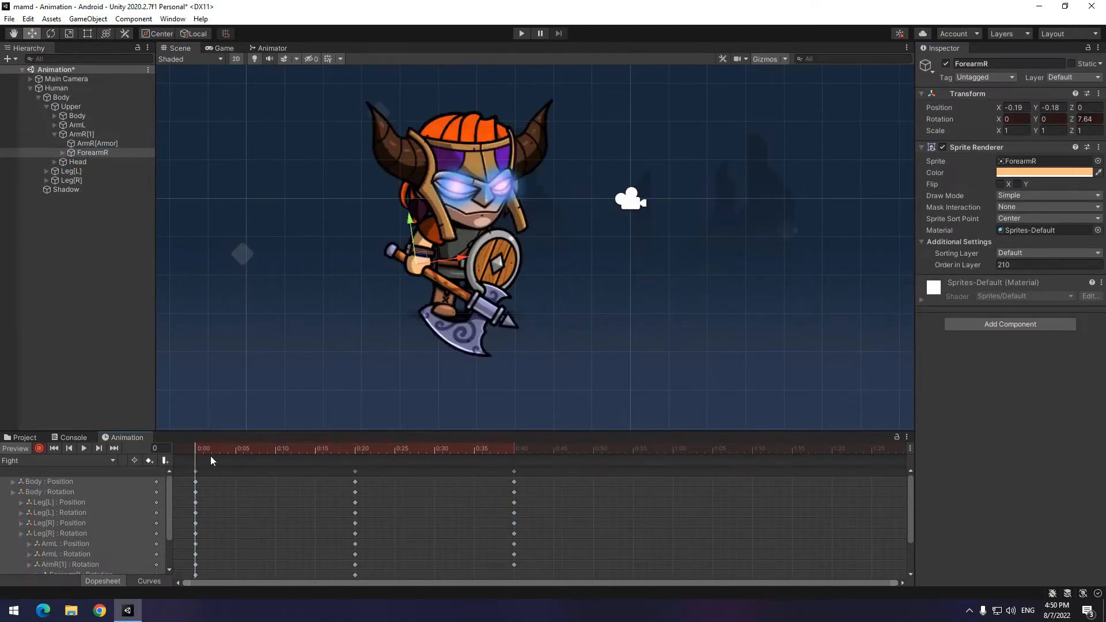
left_click(524, 451)
left_click(196, 451)
left_click_drag(355, 451, 389, 455)
left_click(196, 472)
key("ctrl+c")
left_click(452, 451)
key("ctrl+v")
left_click(84, 449)
scroll(547, 296, "down", 9)
scroll(547, 296, "up", 6)
Record a keyframe at frame 30 of the Fight clip with the parent Body group rotated forward.
left_click(182, 453)
scroll(324, 248, "up", 8)
left_click(61, 97)
left_click(50, 34)
left_click_drag(416, 313, 423, 348)
left_click(55, 135)
Rotate Leg[R] backward at frame 30 and scrub through the Fight clip to frame 40.
left_click(71, 152)
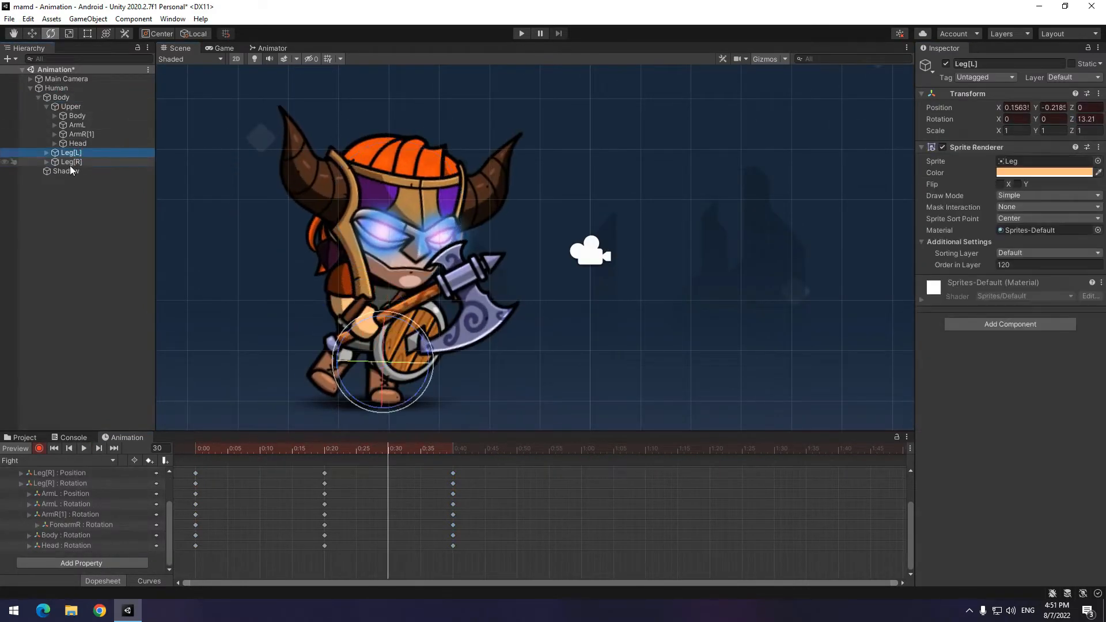
left_click(71, 163)
left_click_drag(378, 384, 368, 397)
left_click_drag(201, 452, 452, 535)
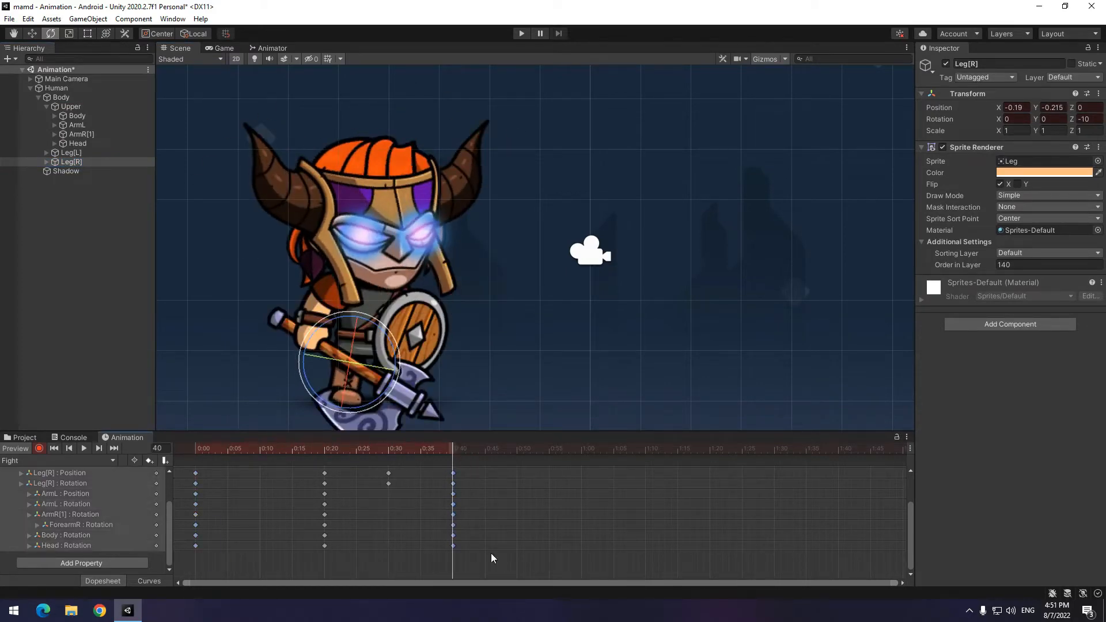
Play the finished Fight clip in the Scene and Game views and return the playhead to frame 0.
left_click(195, 452)
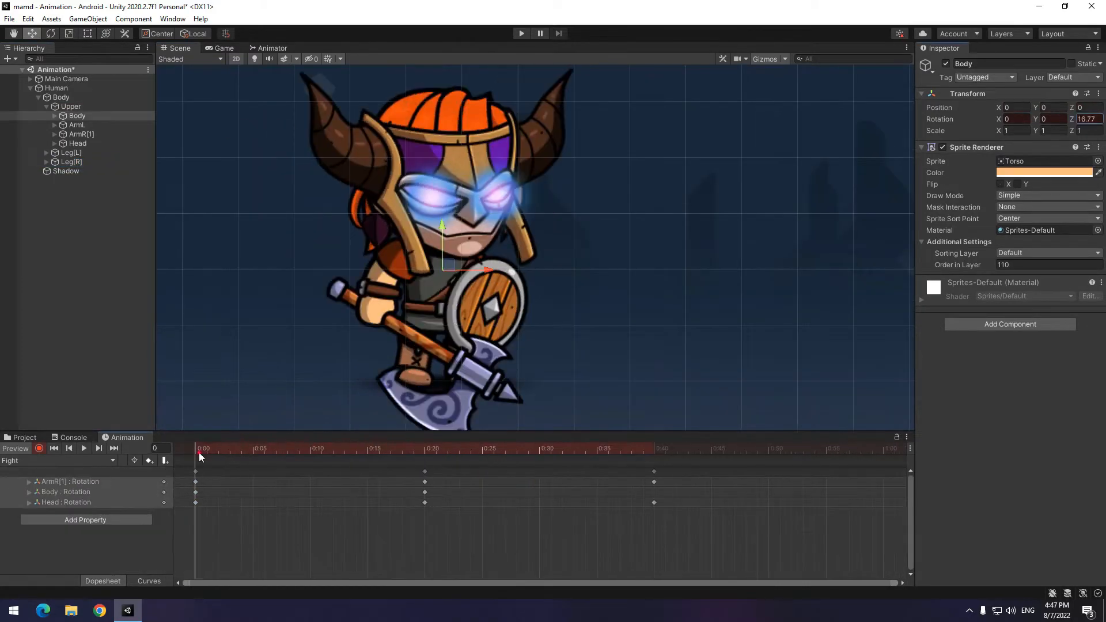
left_click_drag(199, 455, 579, 523)
left_click(84, 449)
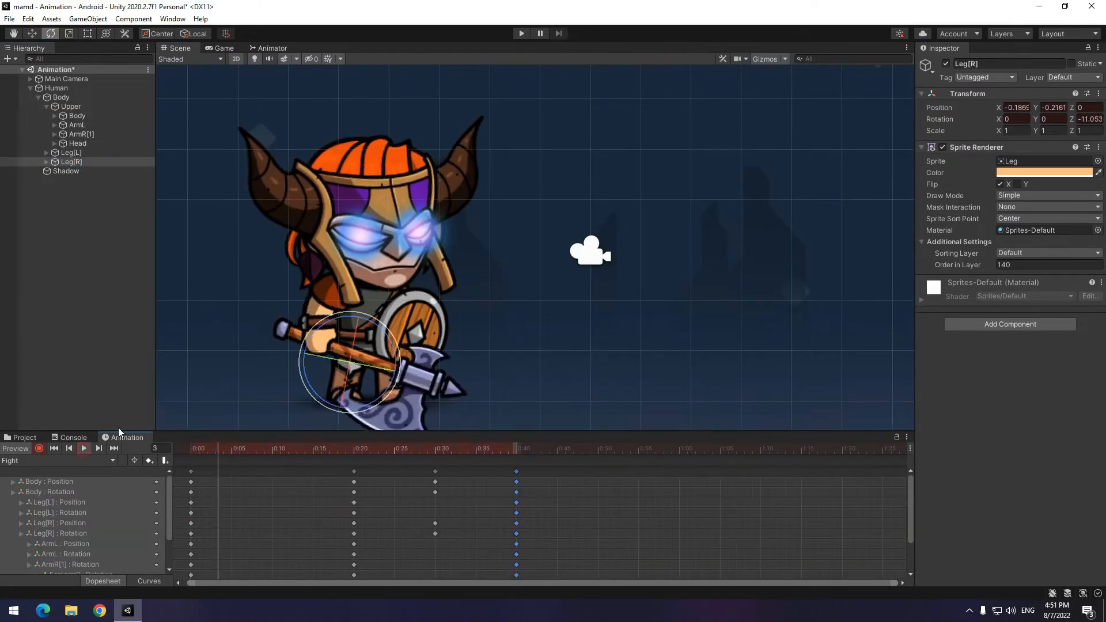
scroll(526, 265, "down", 6)
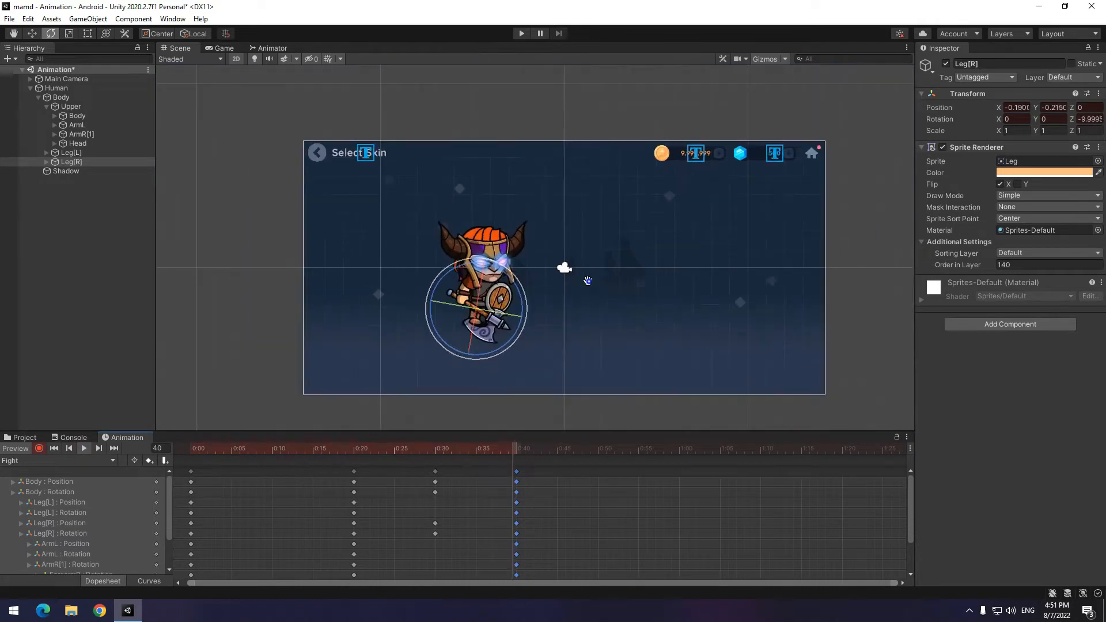
middle_click_drag(587, 280, 548, 264)
left_click(229, 50)
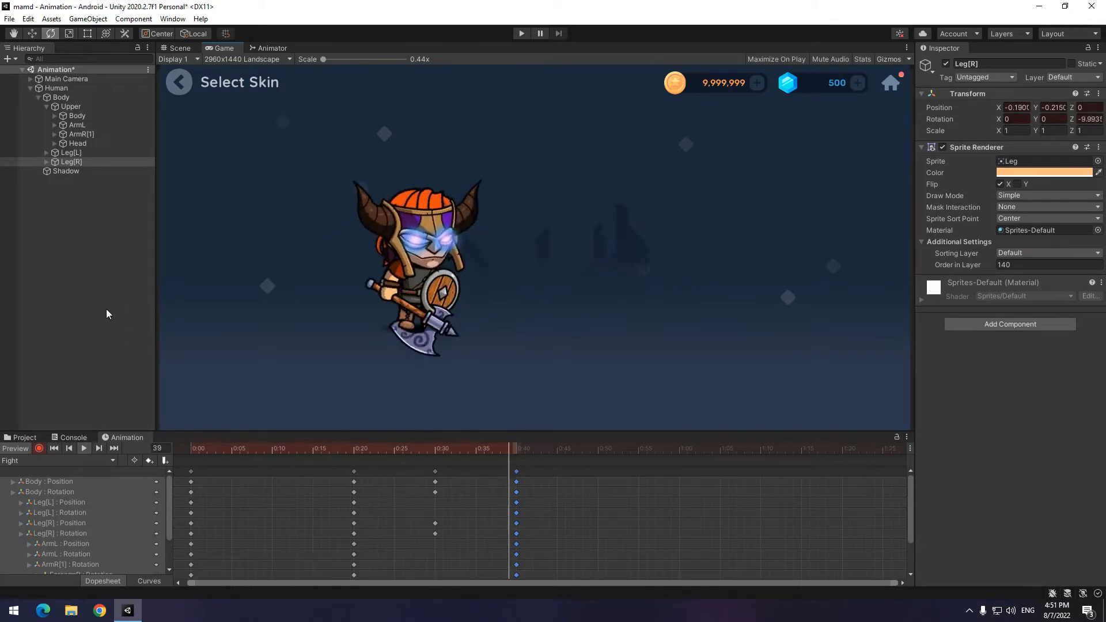
left_click(196, 450)
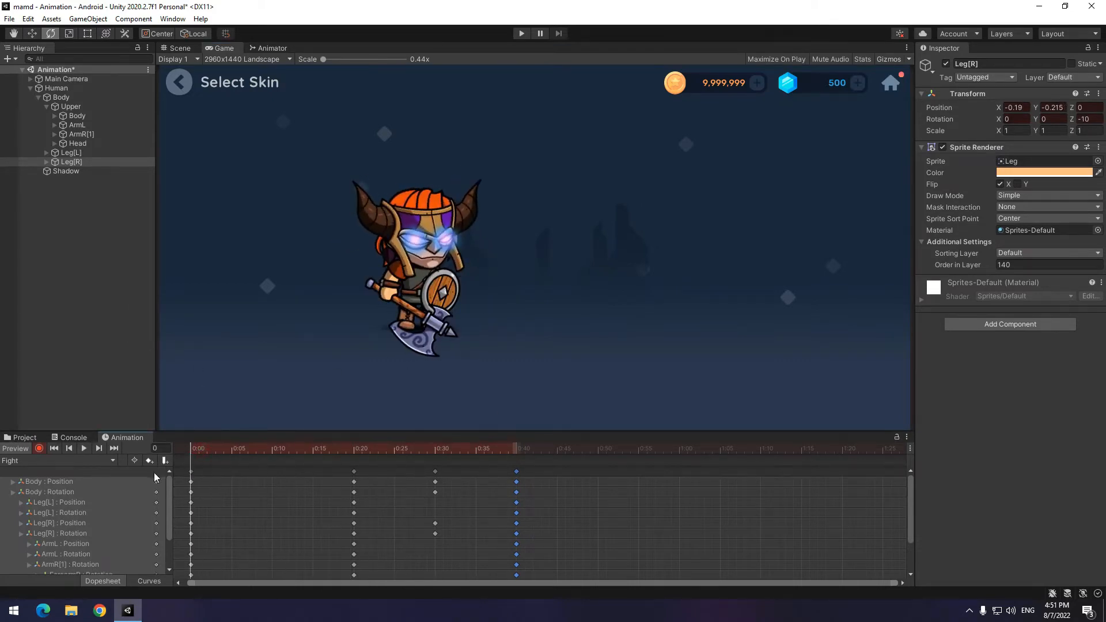
left_click_drag(394, 518, 552, 543)
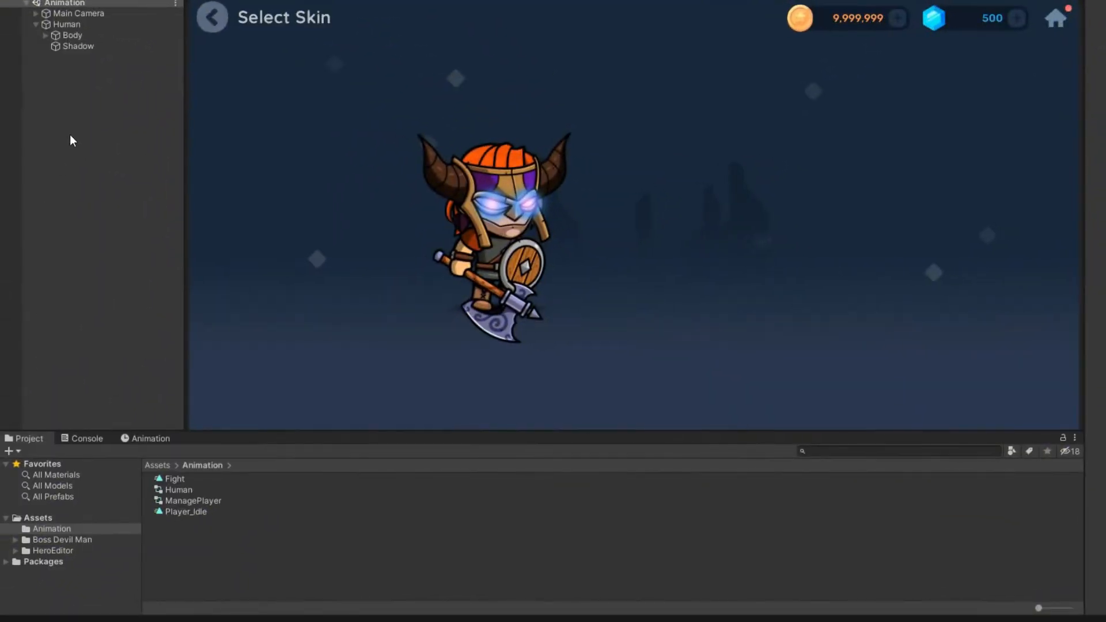
Create a new animation clip named Idle for the Human object and save it in the Animation folder.
left_click(71, 24)
left_click(150, 440)
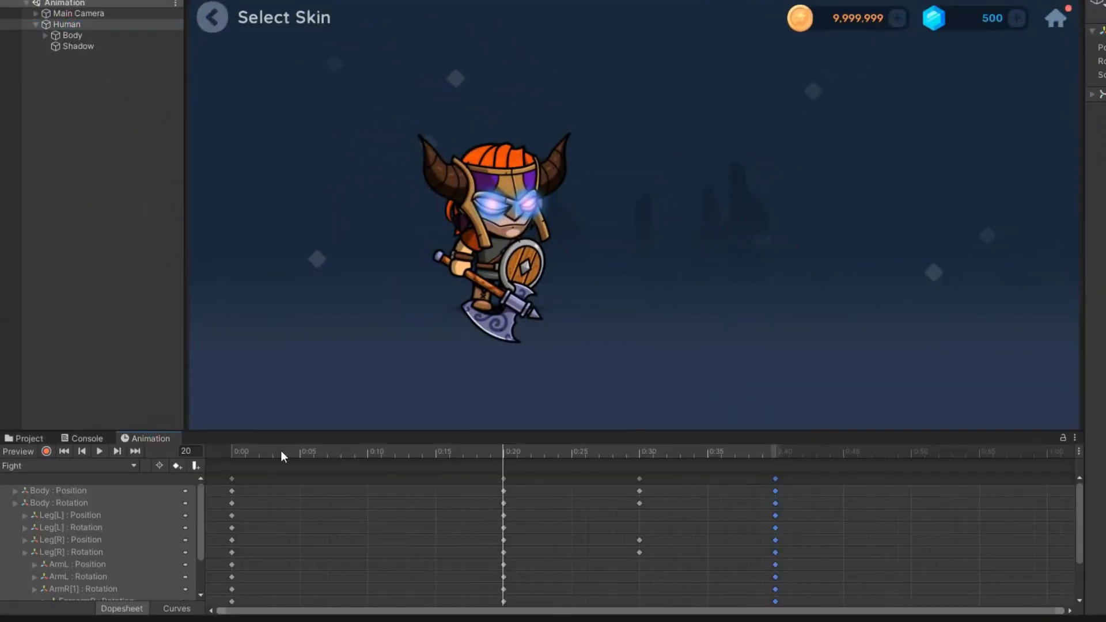
left_click_drag(193, 451, 763, 524)
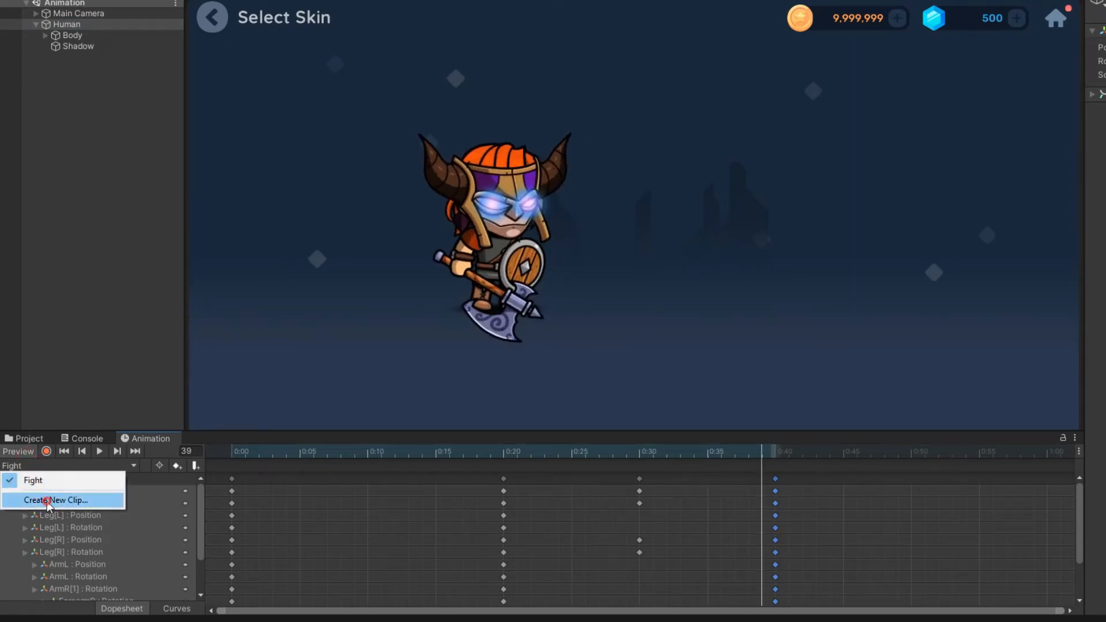
left_click(47, 500)
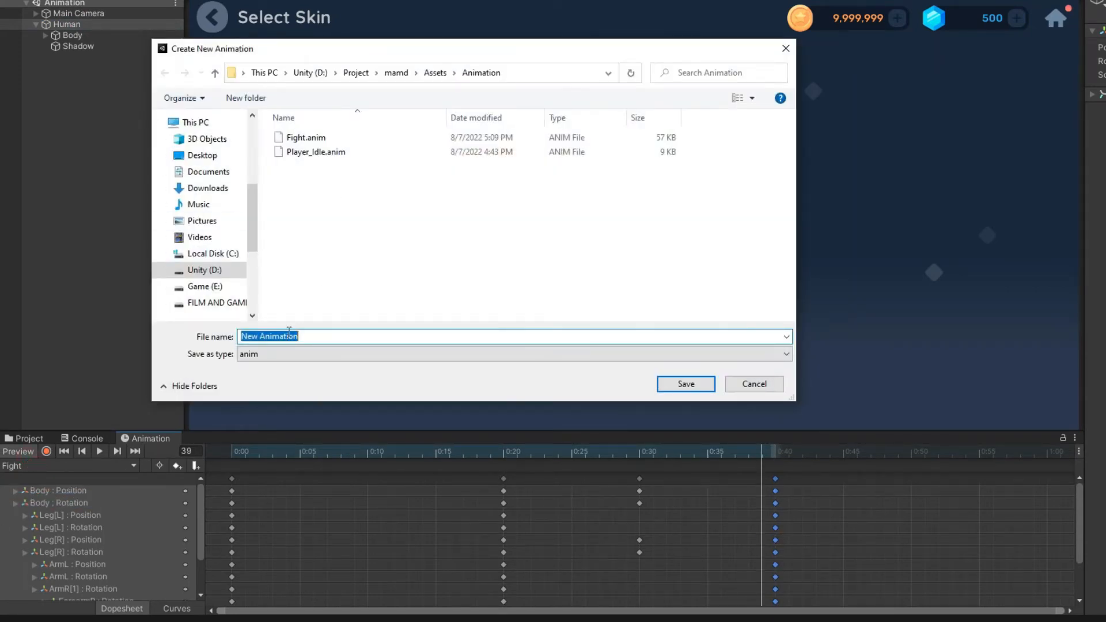
type("Idle")
left_click(686, 384)
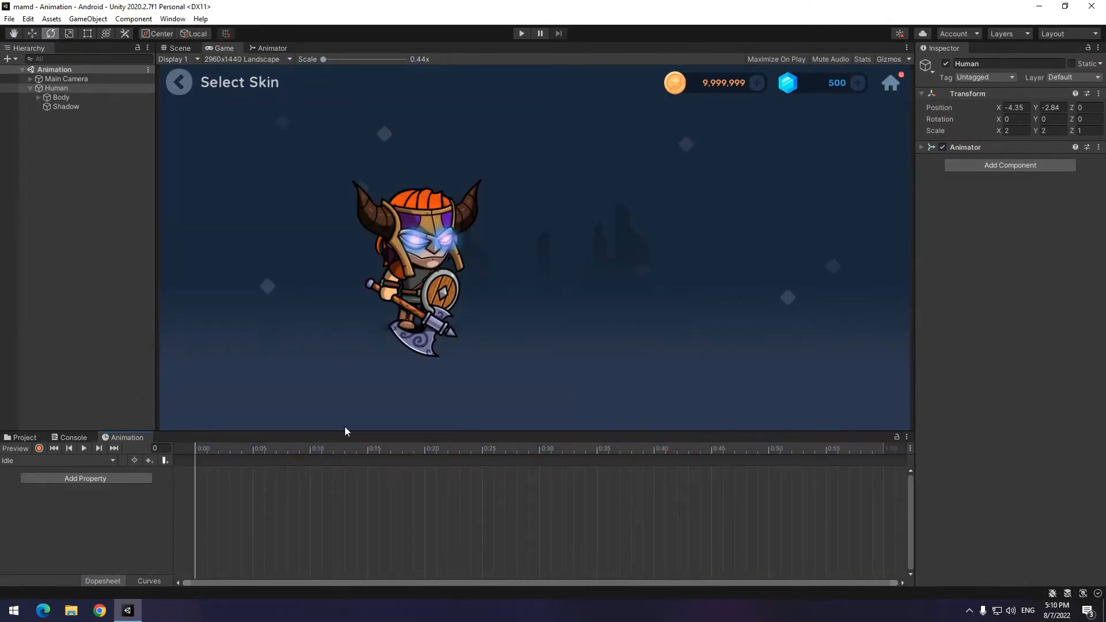
Record a keyframe at frame 20 of the Idle clip with ArmR[1] rotated to -10.89 around Z.
left_click(182, 48)
left_click(38, 97)
left_click(65, 152)
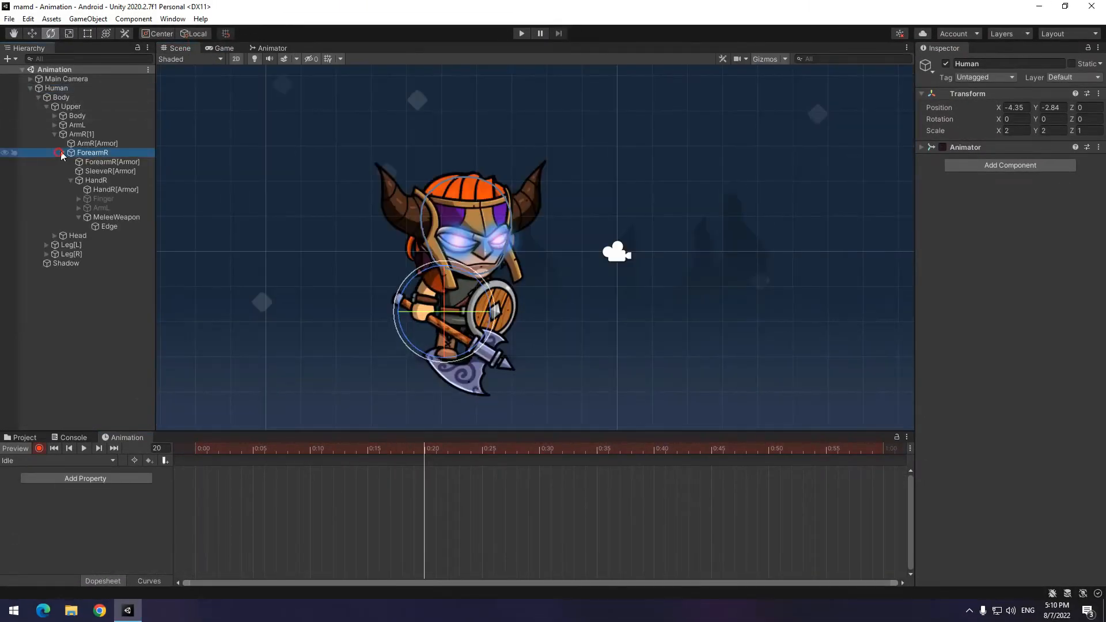
left_click(63, 152)
left_click(82, 135)
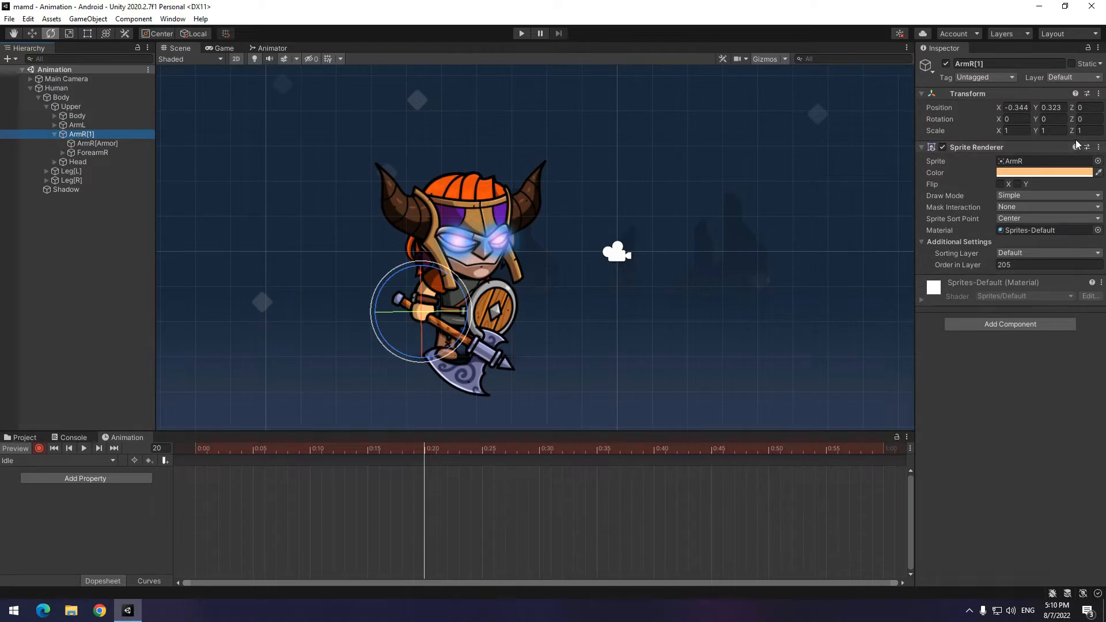
left_click_drag(1075, 124, 1079, 180)
key("ctrl+z")
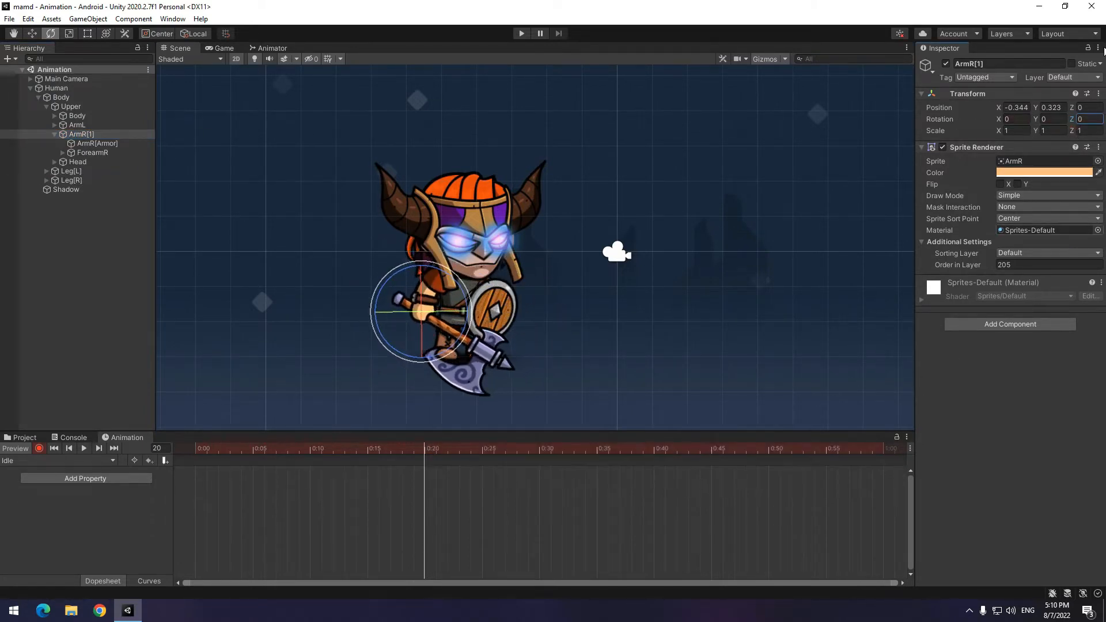
left_click_drag(1075, 123, 934, 189)
Copy the ArmR[1] rotation keyframe from frame 0 to frame 40 of the Idle clip and play it.
left_click_drag(195, 451, 461, 499)
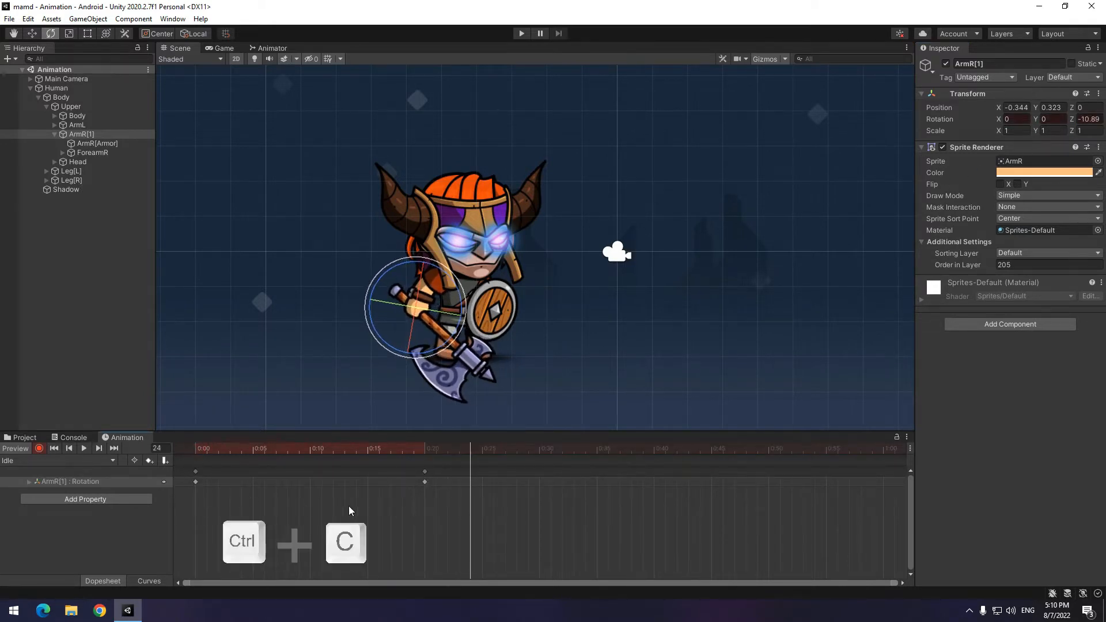
left_click_drag(349, 506, 217, 519)
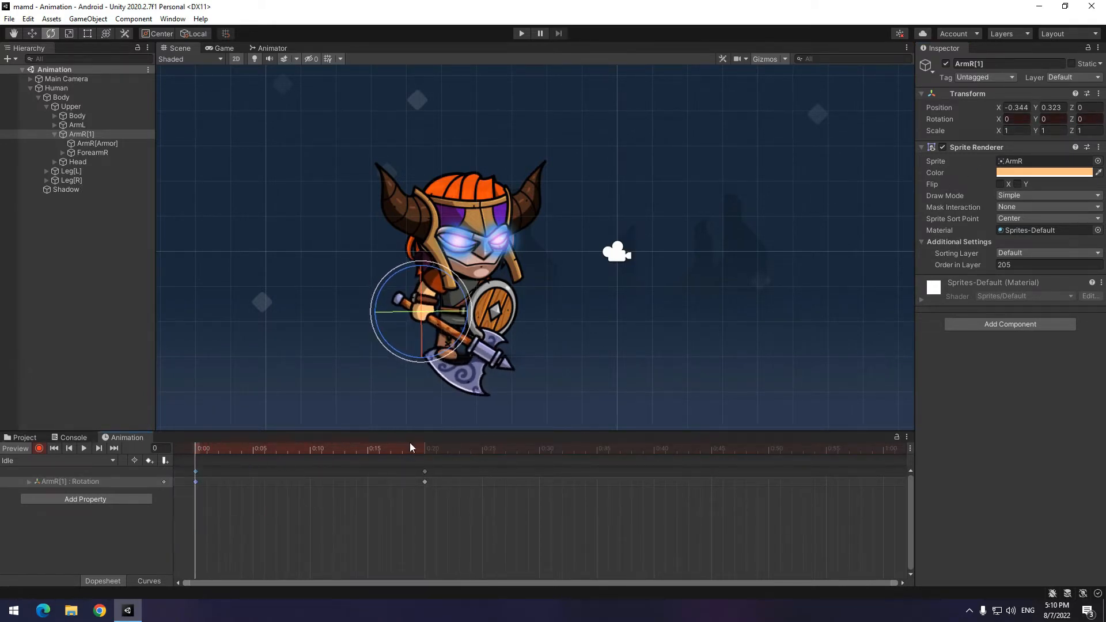
left_click_drag(410, 444, 655, 502)
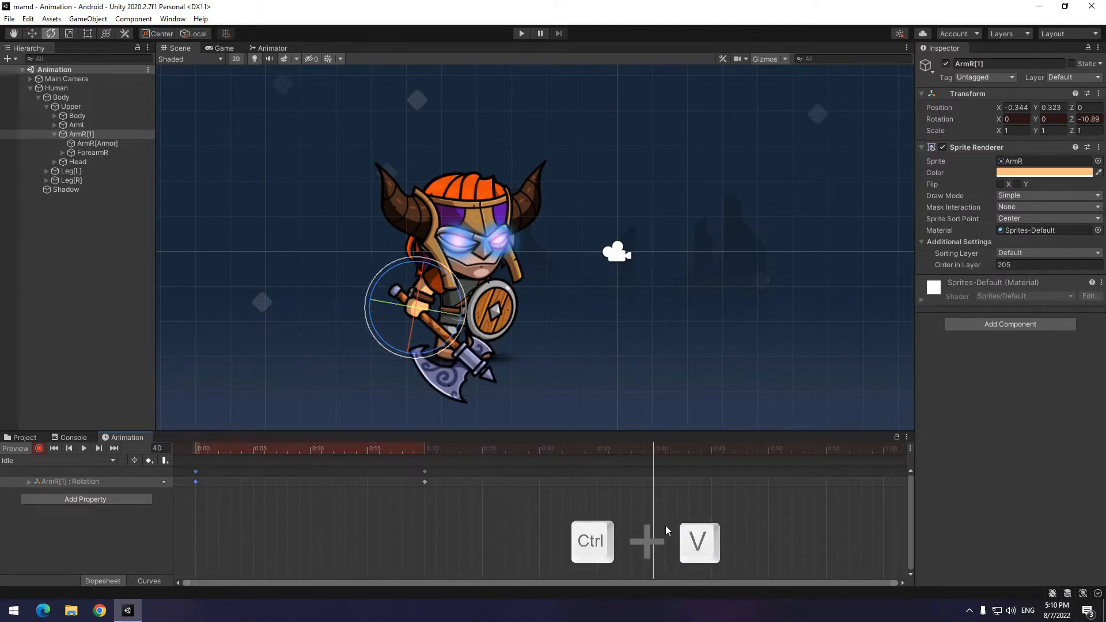
key("ctrl+v")
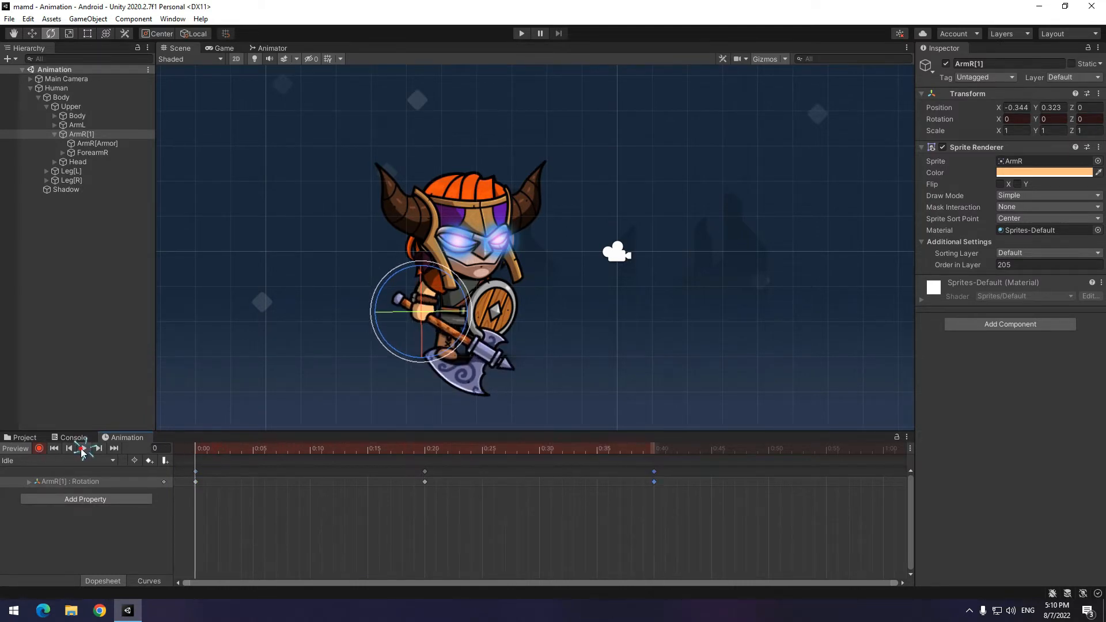
left_click(83, 449)
scroll(524, 311, "down", 3)
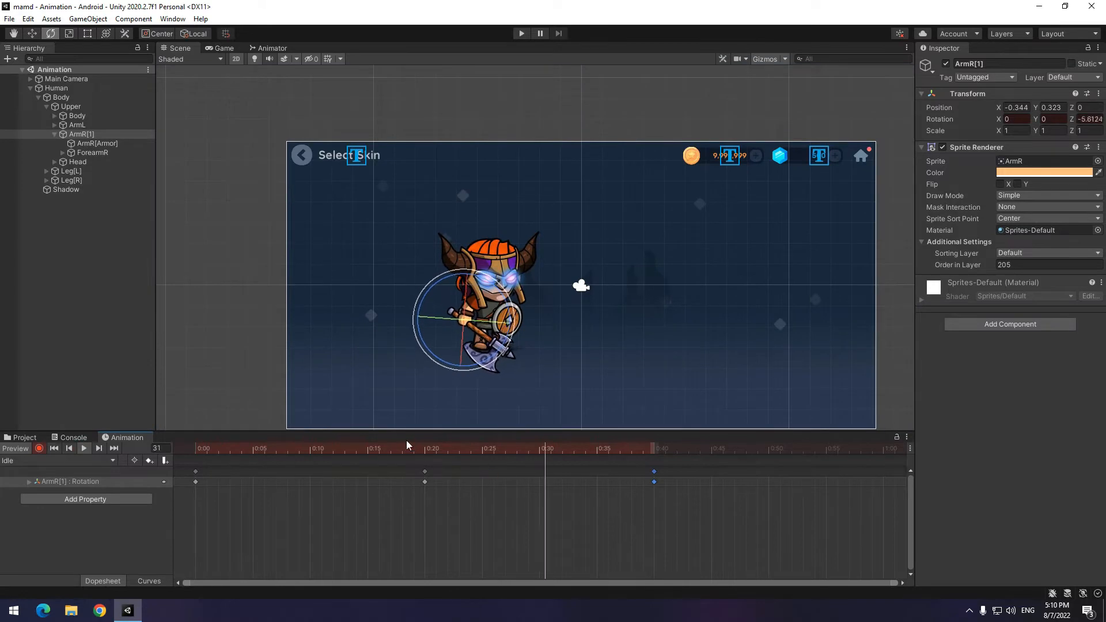
Move the Idle clip's frame 20 keyframe to frame 30 and its frame 40 keyframe to frame 60, and play it.
left_click(196, 451)
scroll(537, 497, "down", 8)
left_click_drag(720, 538, 334, 467)
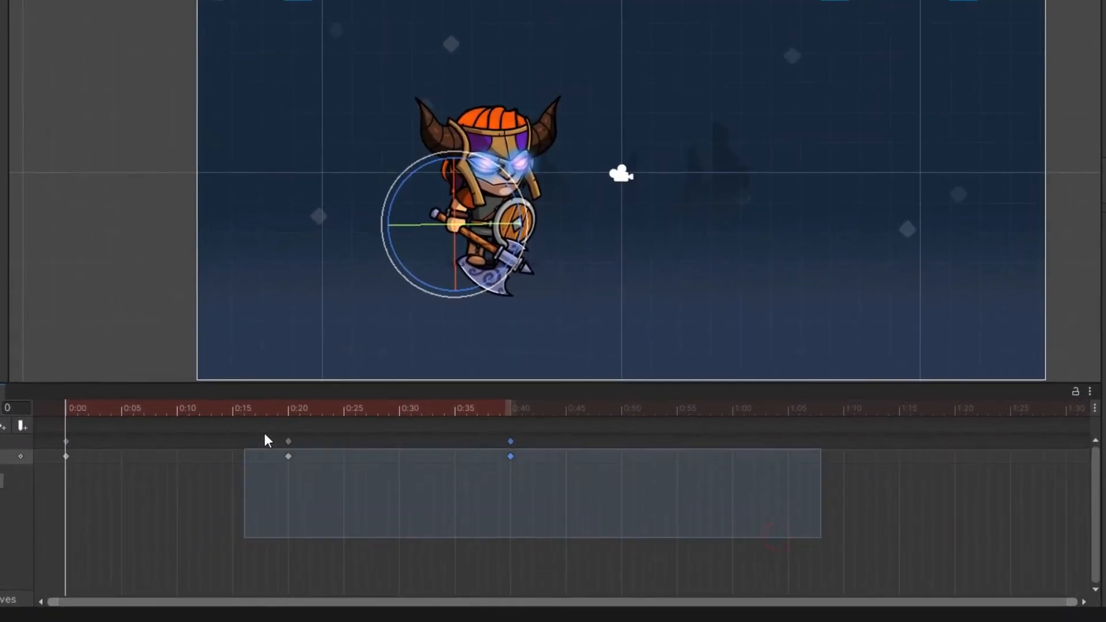
left_click_drag(265, 441, 419, 468)
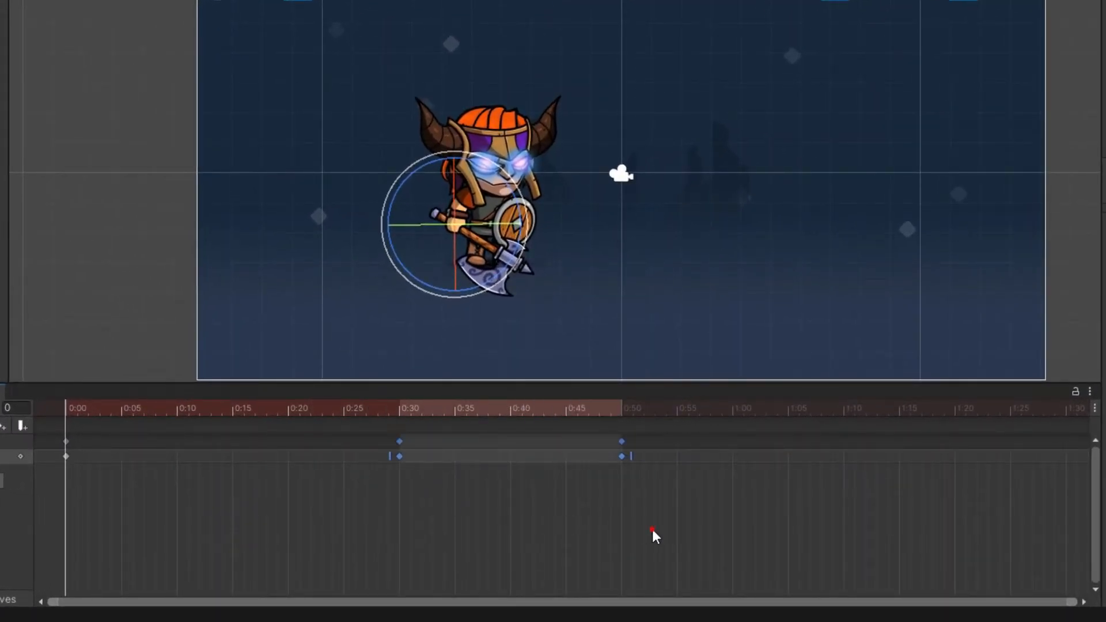
left_click(652, 530)
left_click_drag(621, 444, 786, 453)
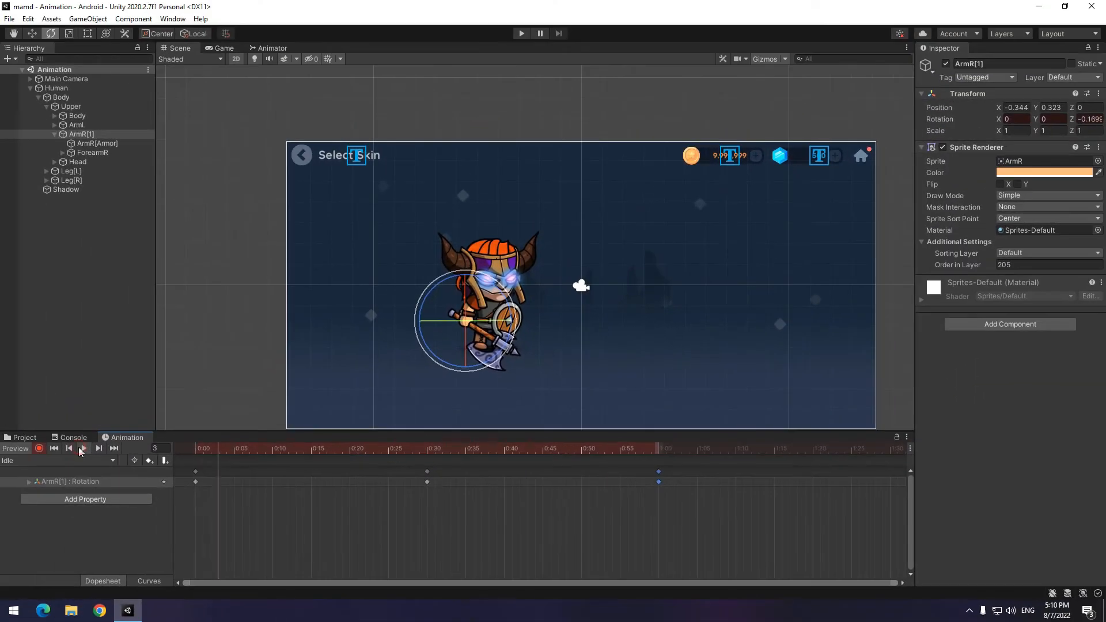
left_click(84, 448)
scroll(587, 240, "up", 4)
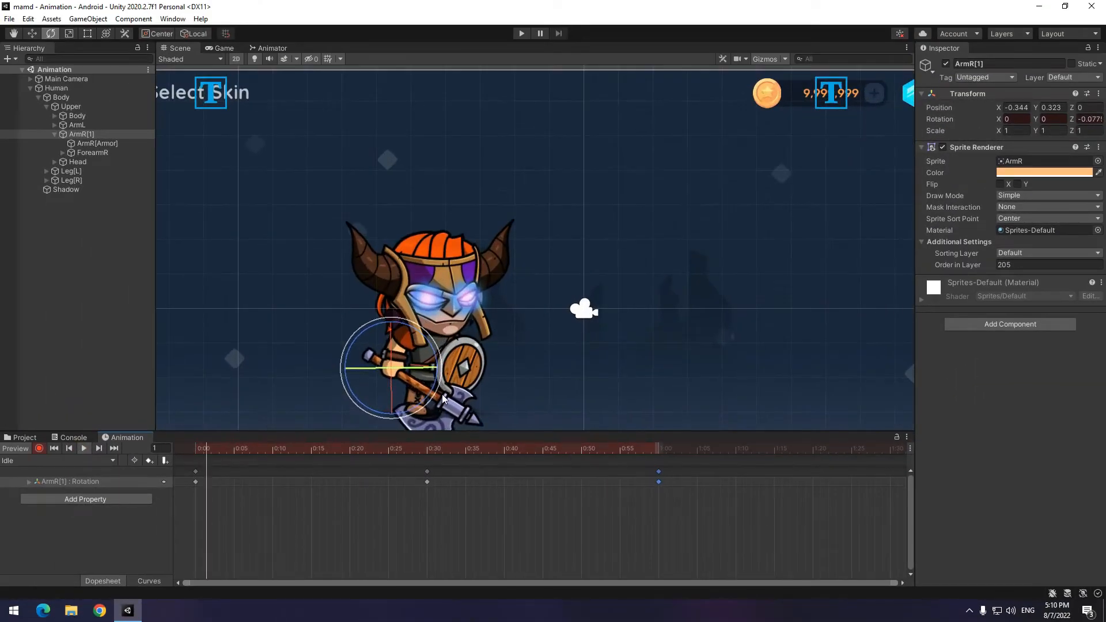
Record a keyframe at frame 30 of the Idle clip with Head rotated to 4.375 around Z.
left_click(256, 452)
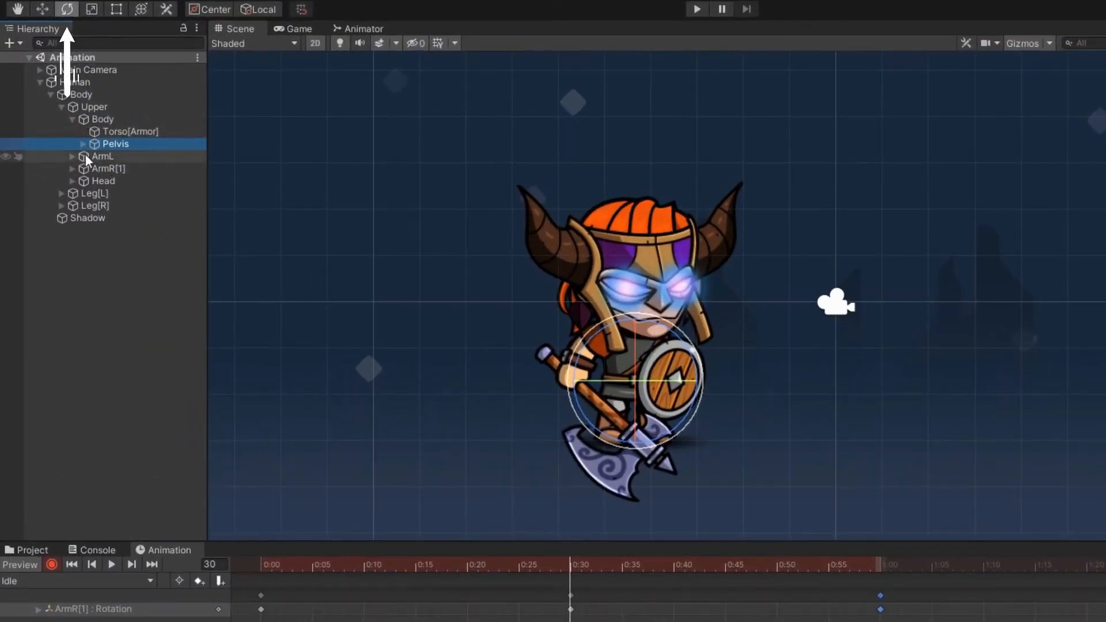
left_click(86, 180)
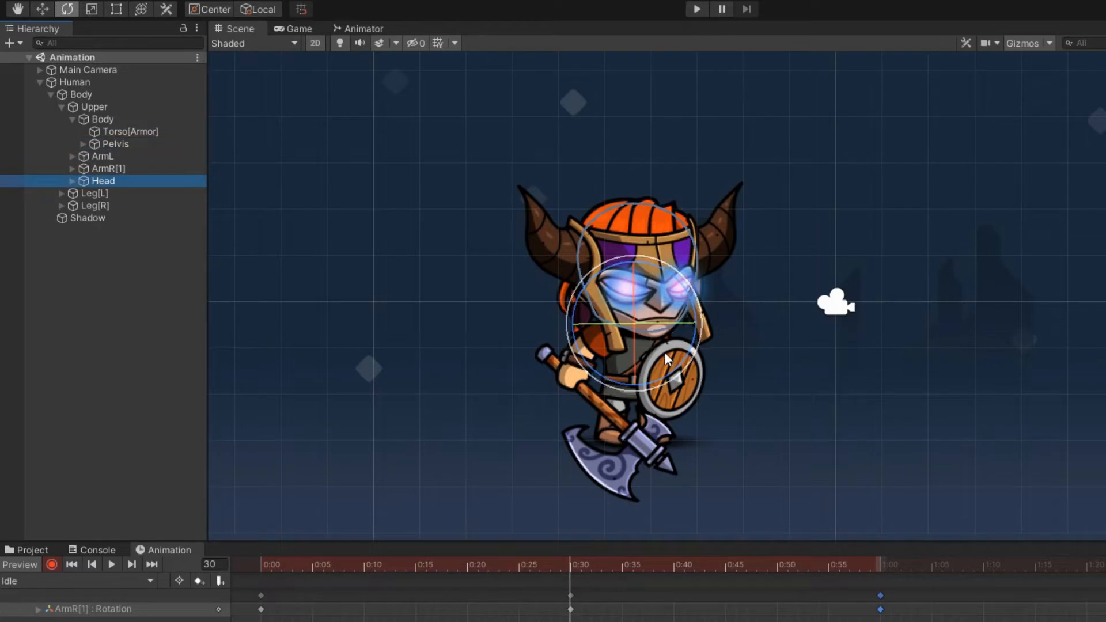
left_click_drag(680, 357, 690, 355)
Copy the ArmR[1] and Head keyframes from frame 0 to frame 60 of the Idle clip.
left_click_drag(257, 567, 571, 613)
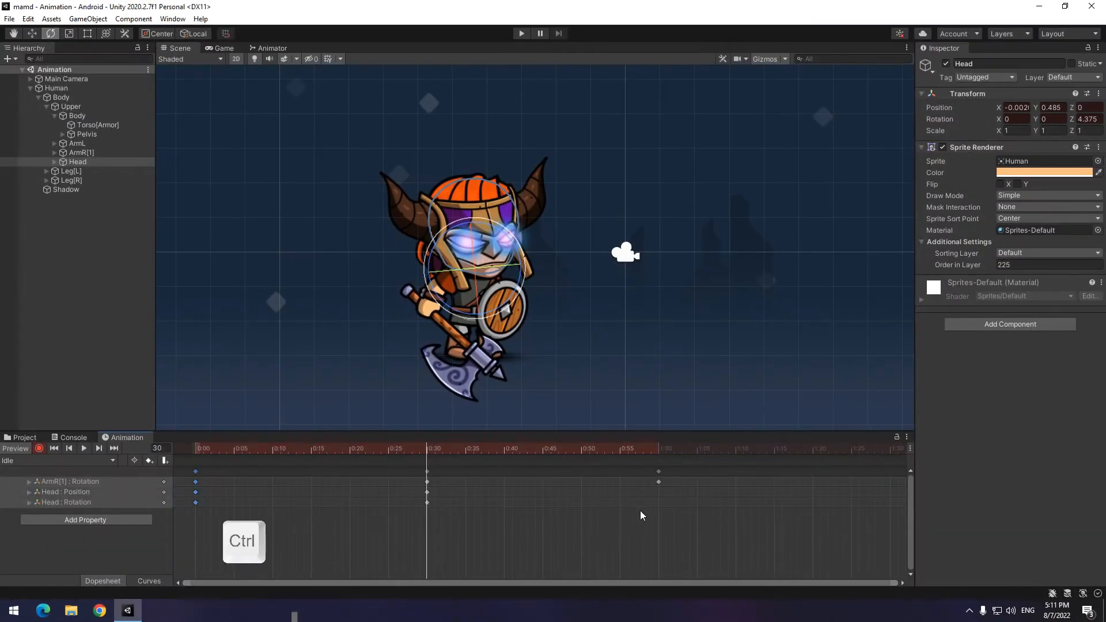
key("ctrl+c")
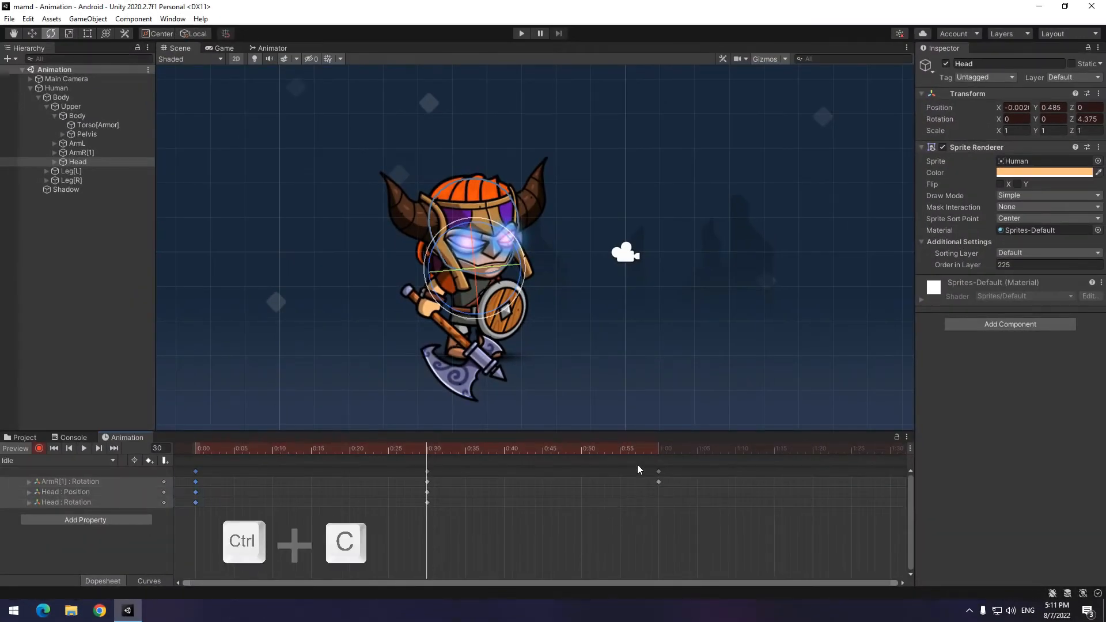
left_click(661, 456)
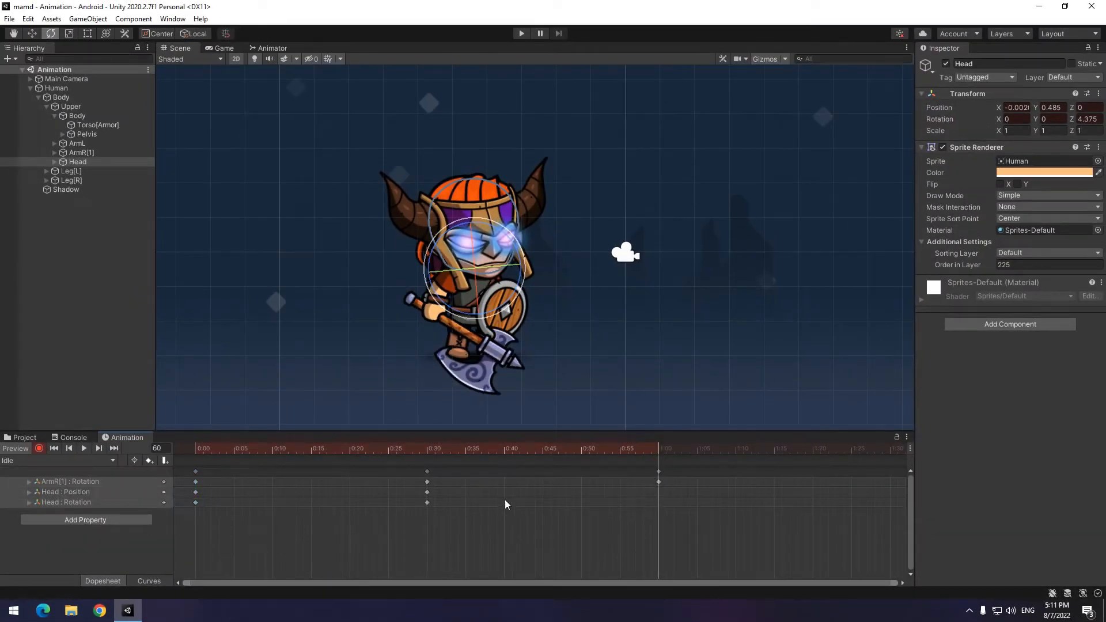
key("ctrl+v")
left_click_drag(615, 538, 650, 529)
key("ctrl+v")
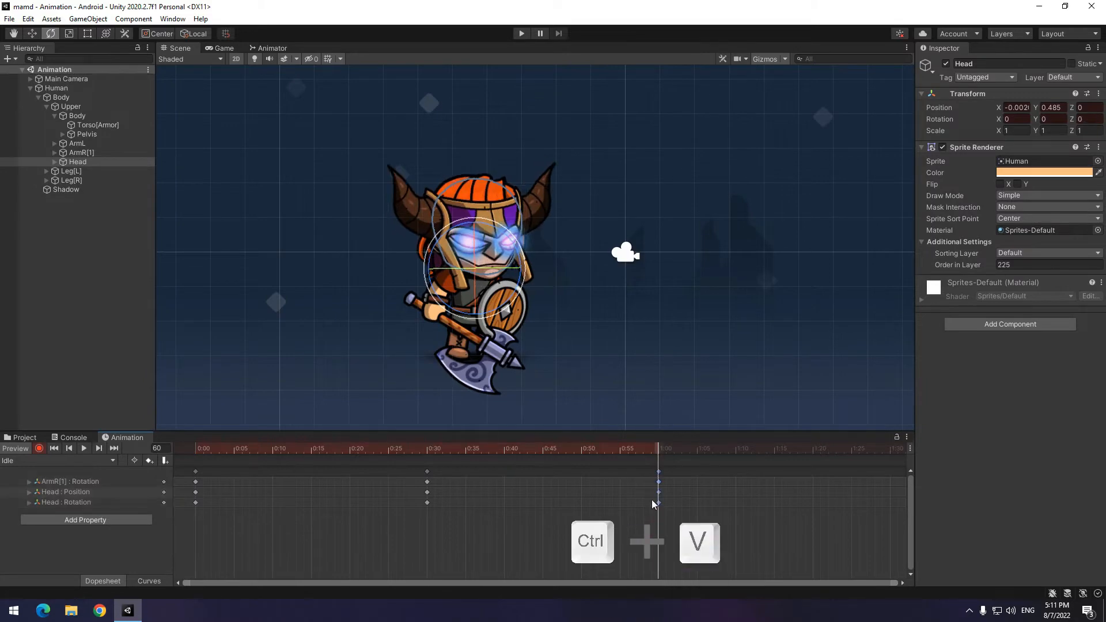
Record a keyframe at frame 30 of the Idle clip with ArmL rotated slightly counterclockwise around Z.
left_click(194, 450)
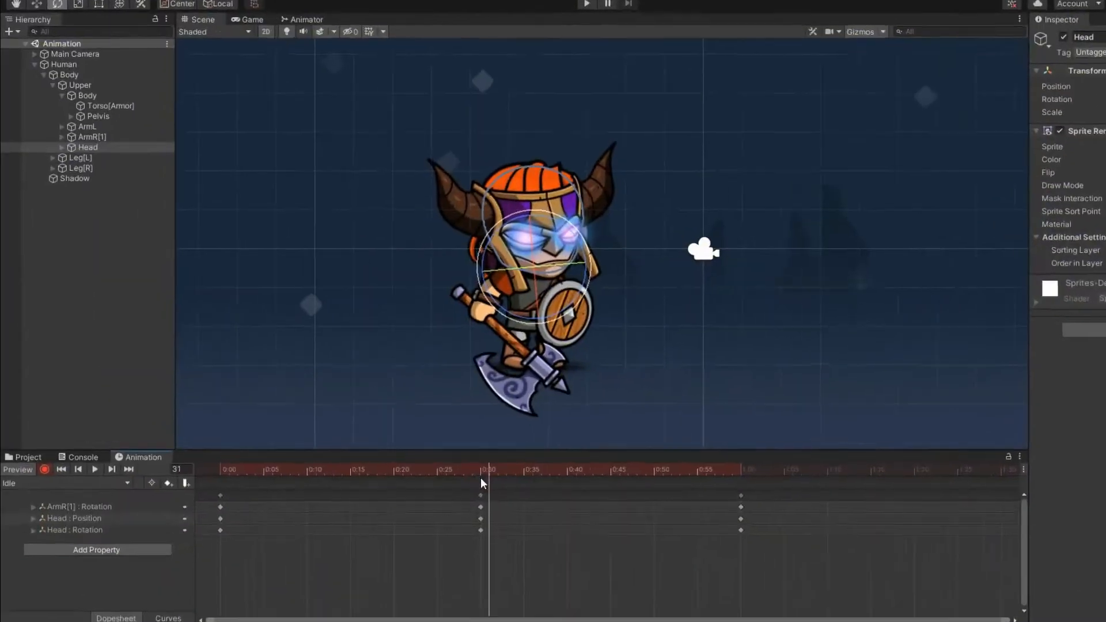
left_click(109, 121)
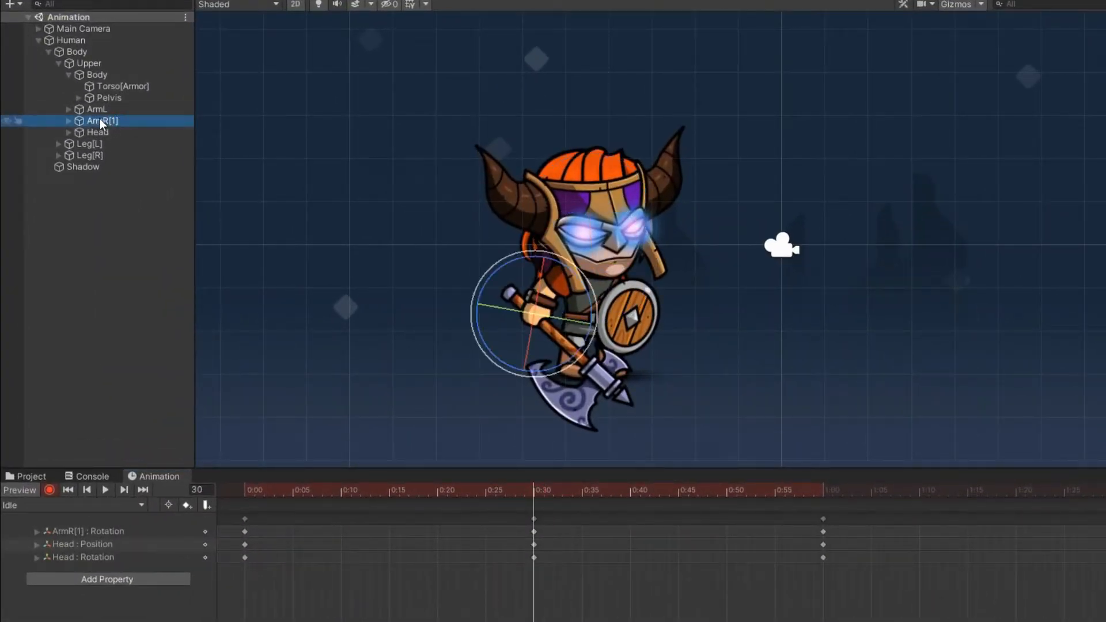
left_click(68, 74)
left_click(92, 86)
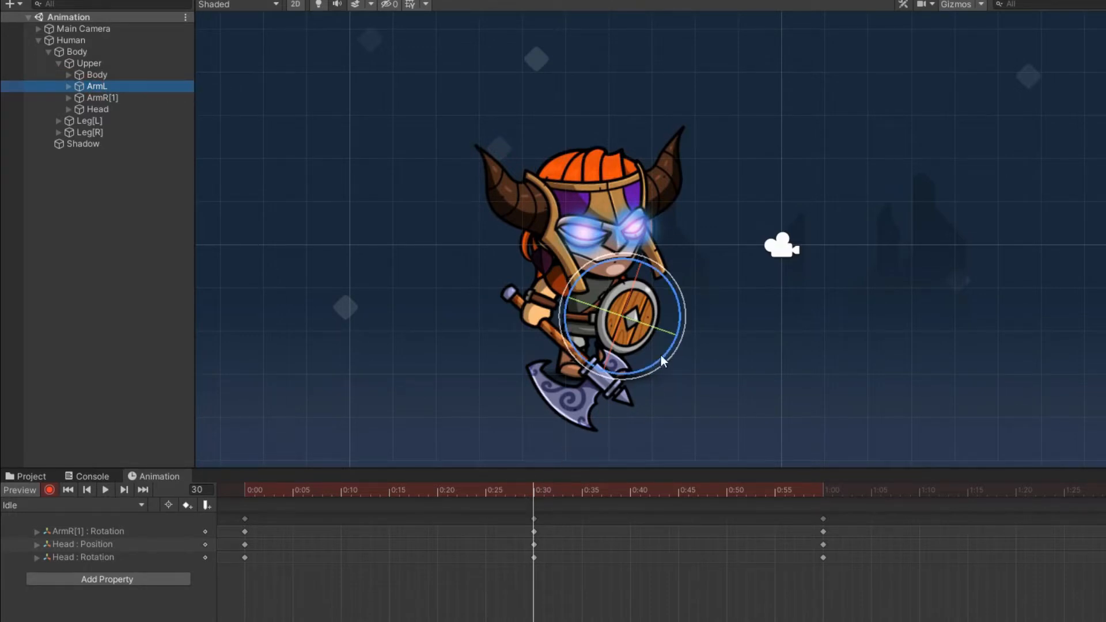
left_click_drag(661, 356, 678, 351)
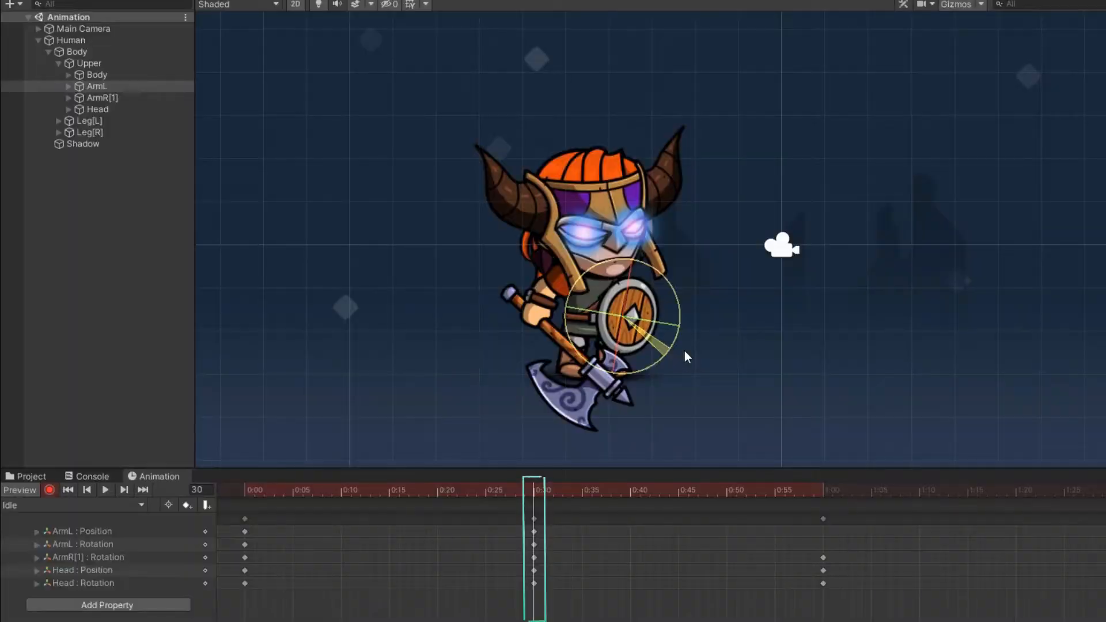
Copy all frame 0 keyframes, including ArmL position and rotation, to frame 60 of the Idle clip.
left_click(245, 519)
key("ctrl+c")
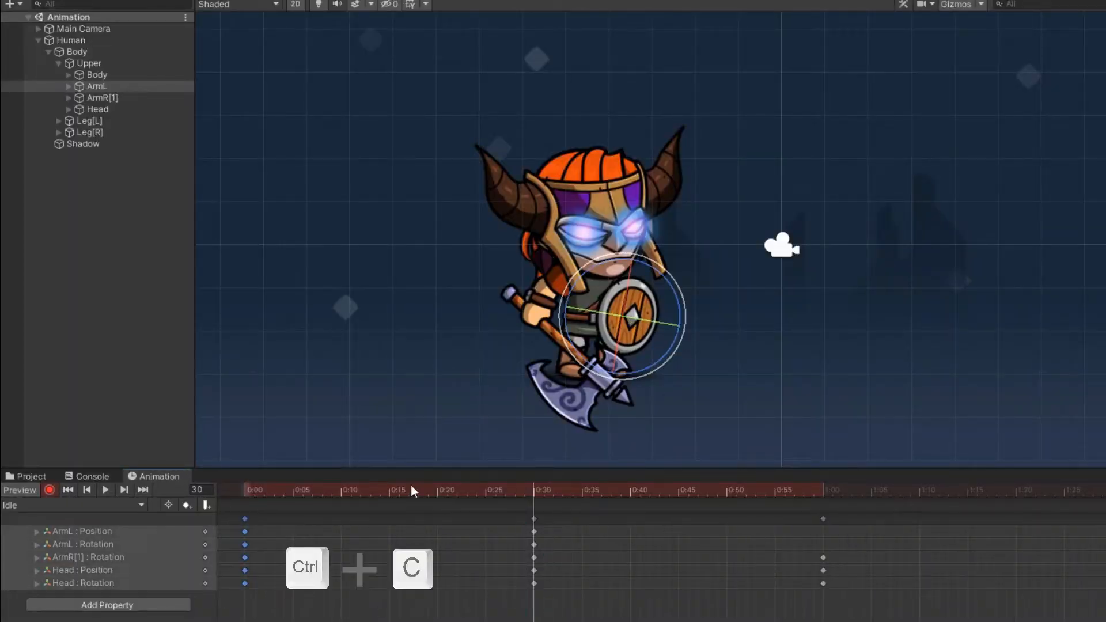
left_click_drag(414, 491, 826, 572)
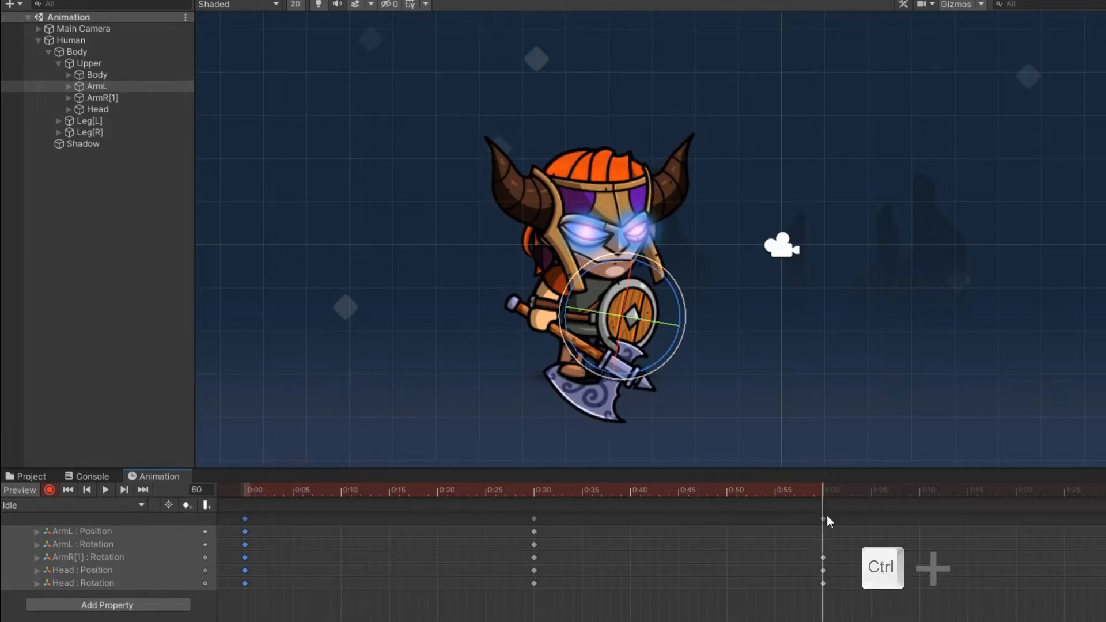
key("ctrl+v")
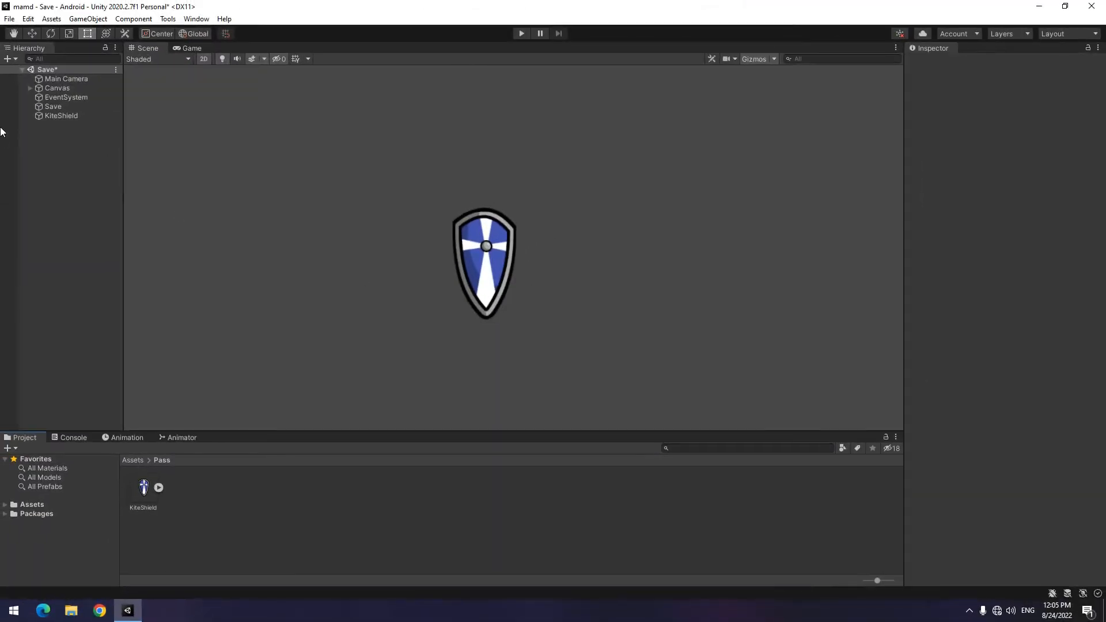
Rotate the KiteShield object in the Save scene around its centre pivot, to -1.91 around Z.
left_click(60, 116)
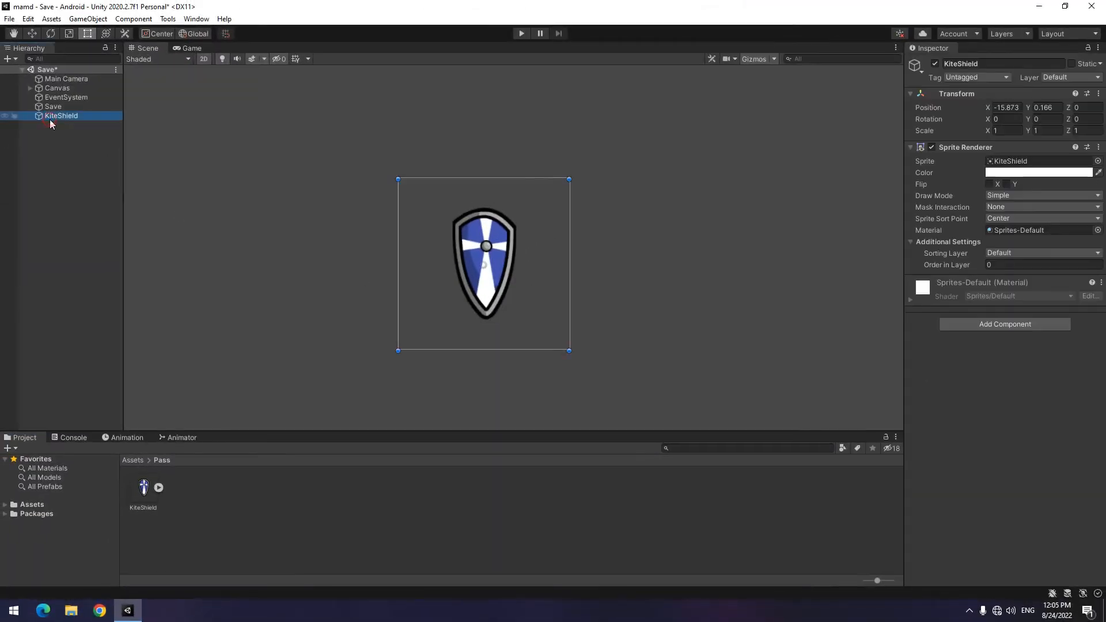
left_click_drag(1070, 124, 481, 294)
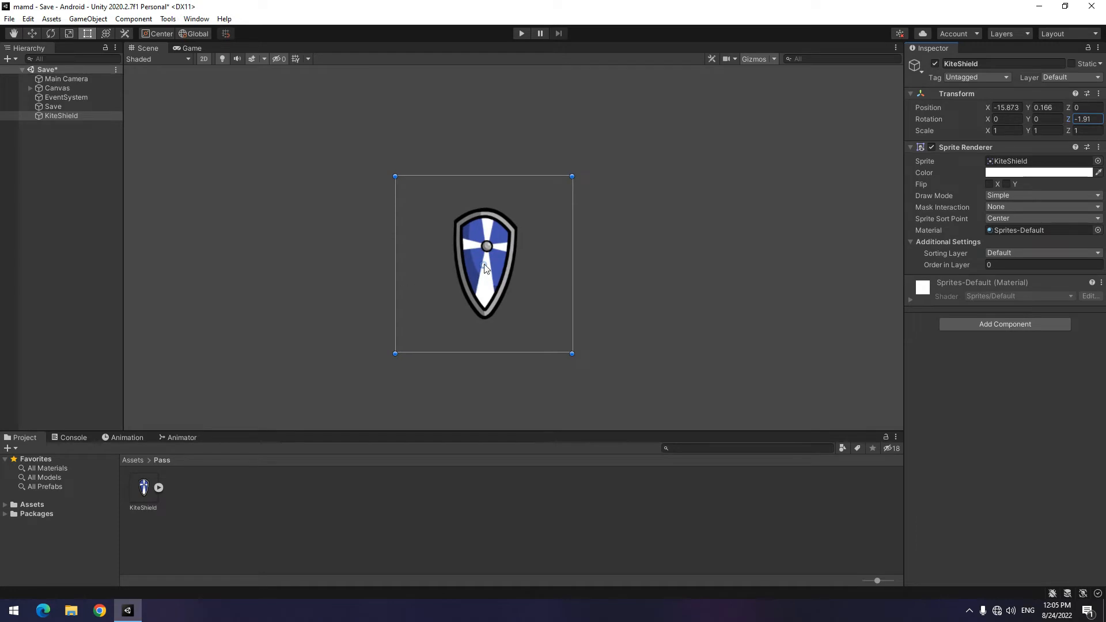
Set the KiteShield sprite's custom pivot at the shield's lower tip, X 0.5125227 and Y 0.182377, and apply it.
left_click(1006, 164)
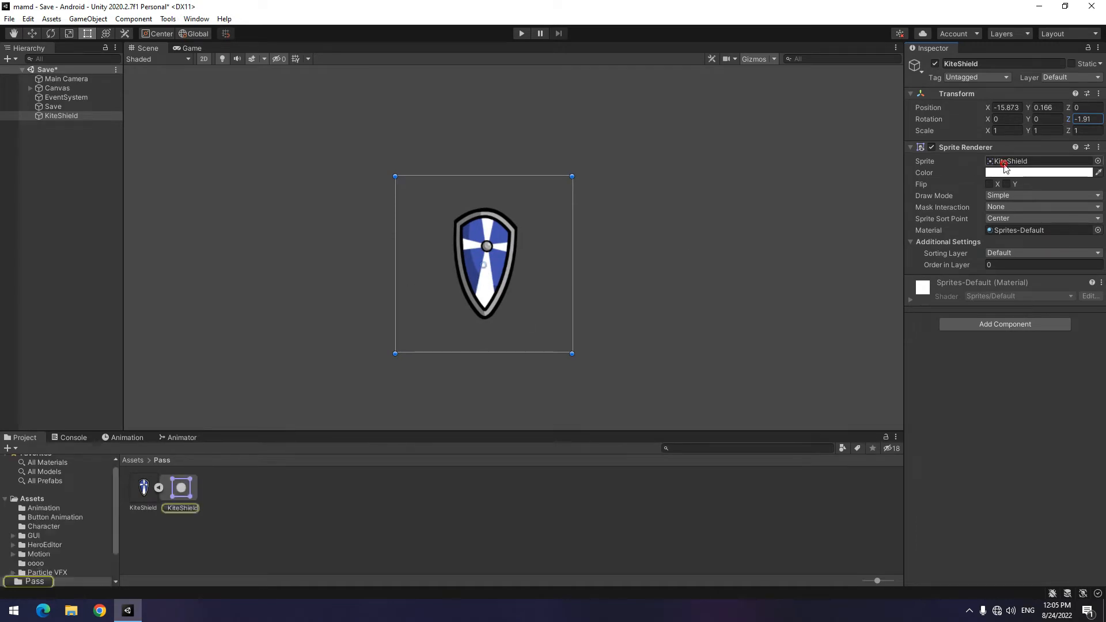
left_click(159, 488)
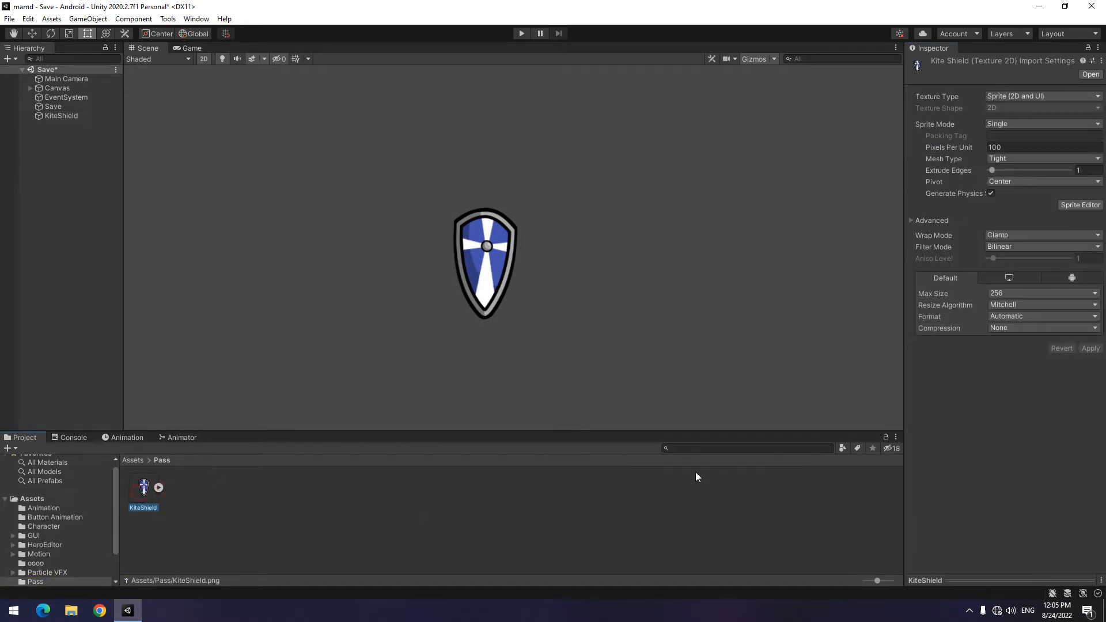
left_click(1076, 206)
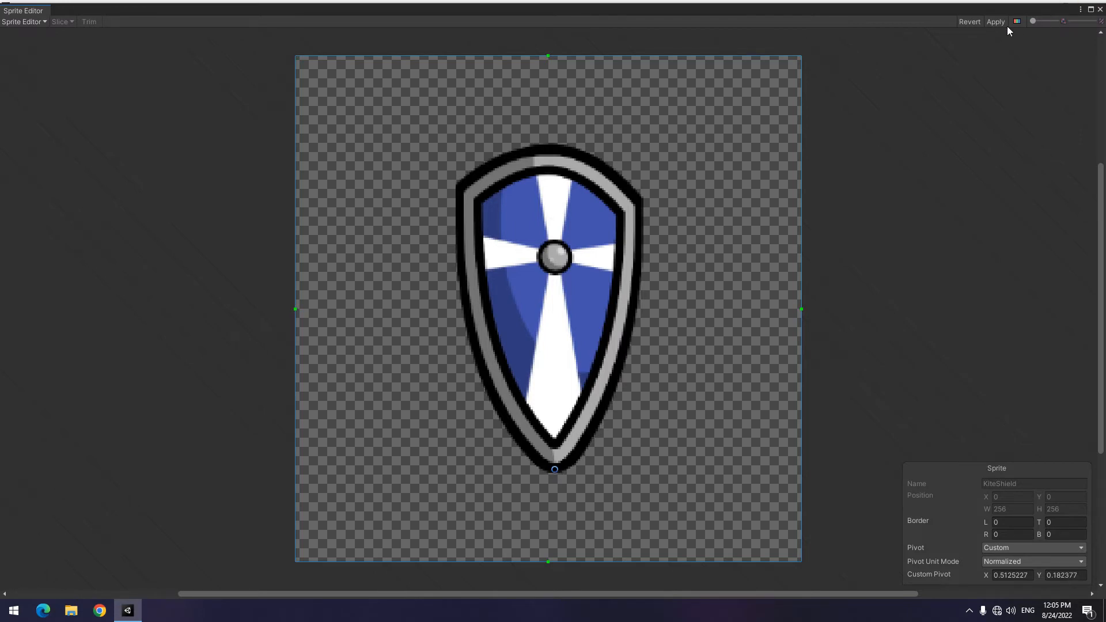
left_click(1100, 10)
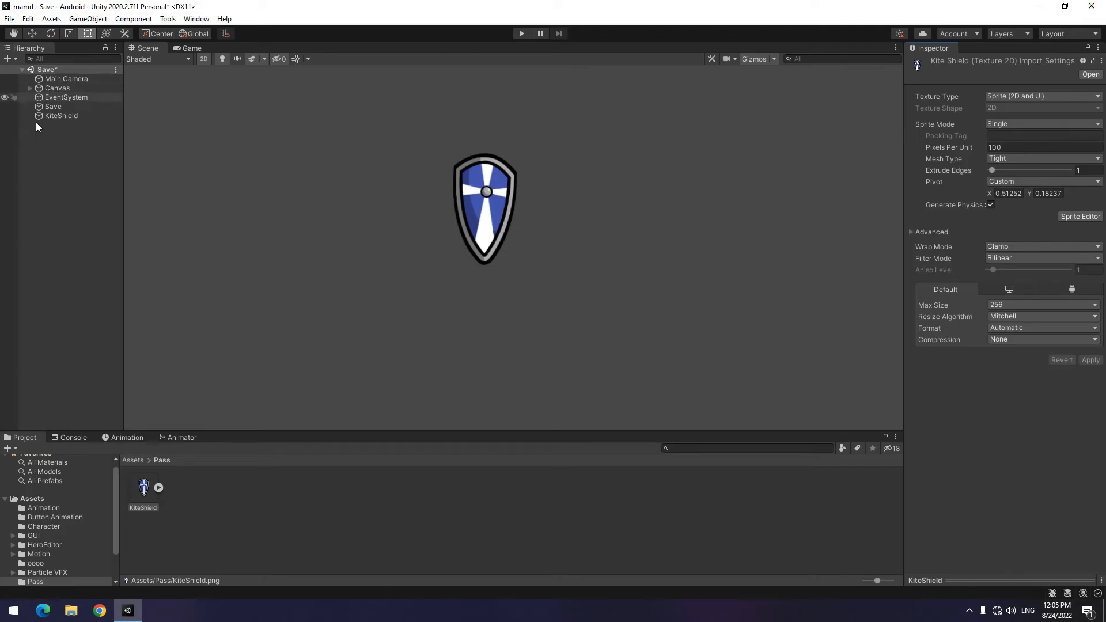
Rotate the KiteShield object around Z to test its new pivot at the lower tip.
left_click(40, 116)
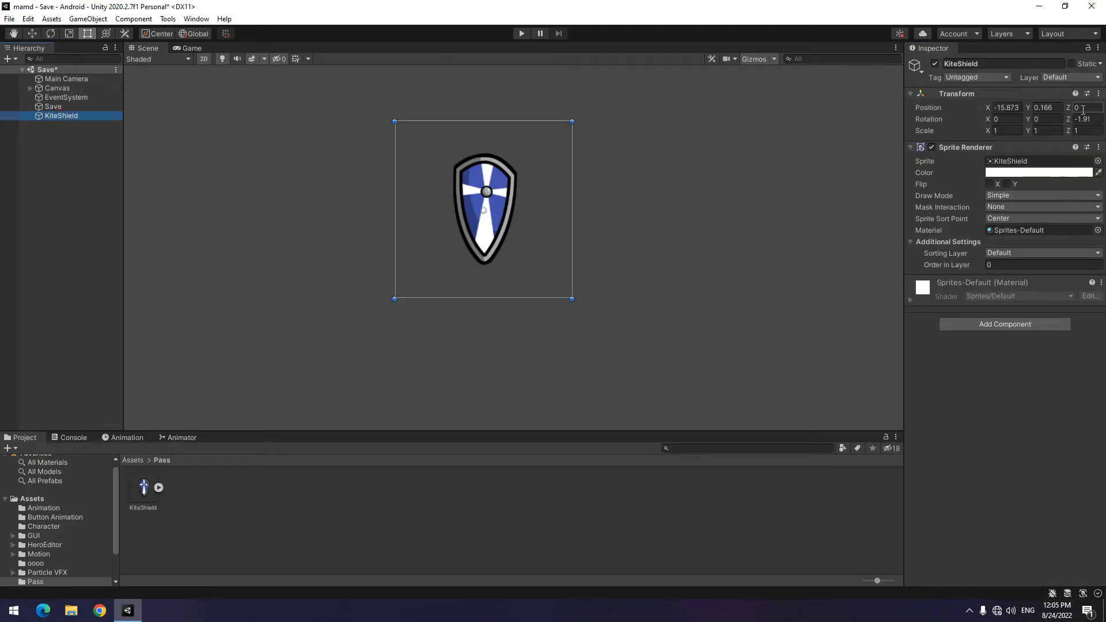
left_click_drag(1072, 122, 645, 386)
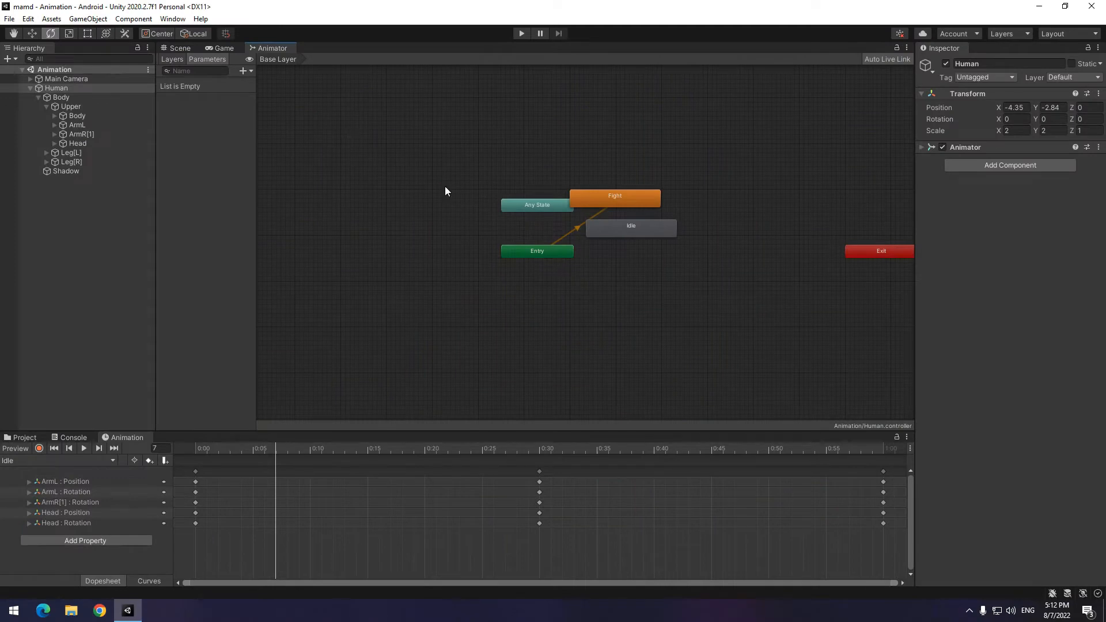
Place the Fight and Idle states side by side below Entry in the Human controller and make Idle the layer default state.
left_click_drag(582, 197, 405, 322)
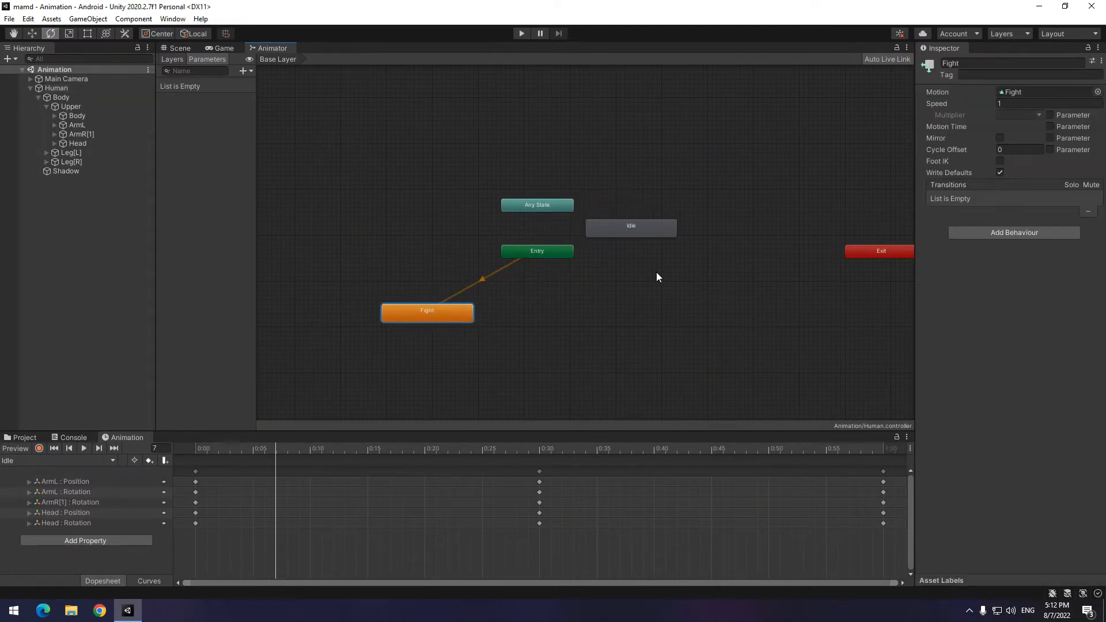
left_click(626, 231)
left_click_drag(592, 314, 620, 315)
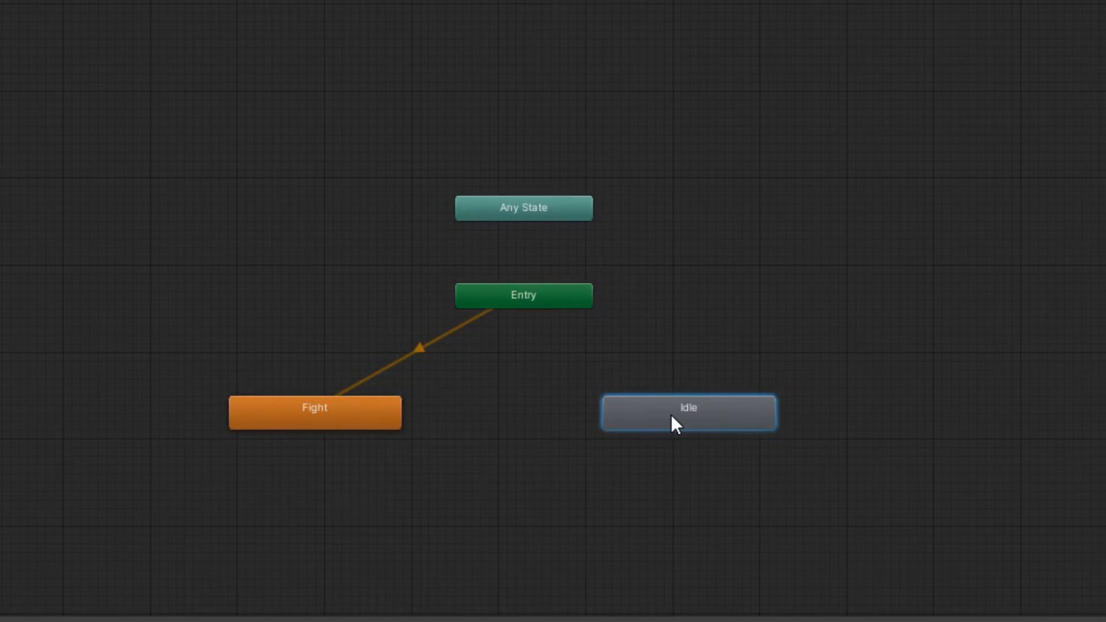
right_click(668, 414)
left_click(717, 458)
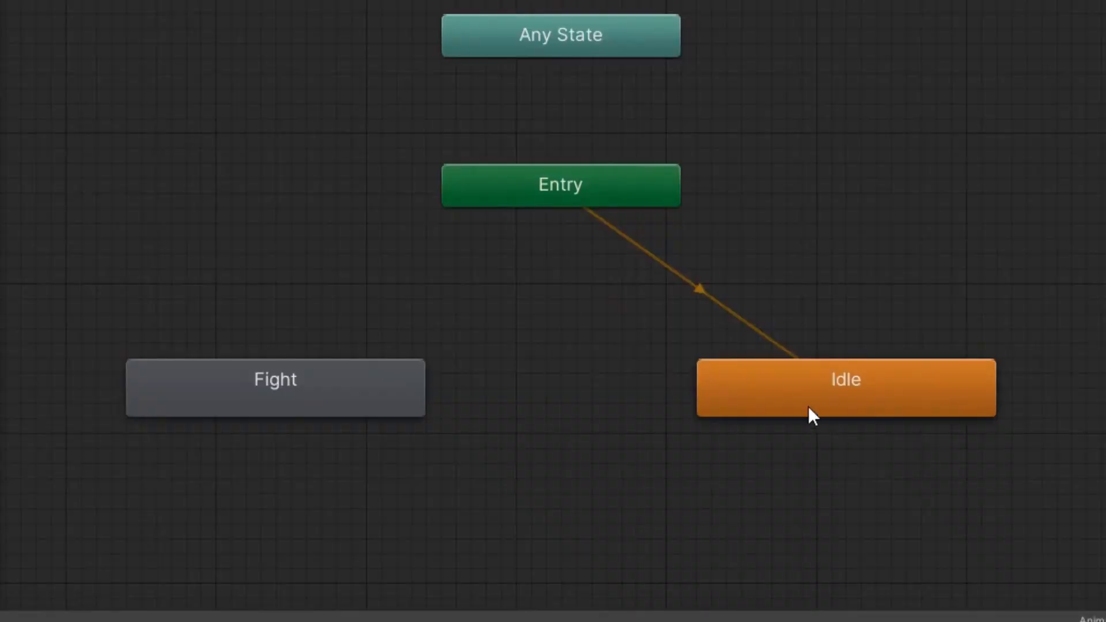
Create transitions from Idle to Fight and from Fight back to Idle.
right_click(807, 406)
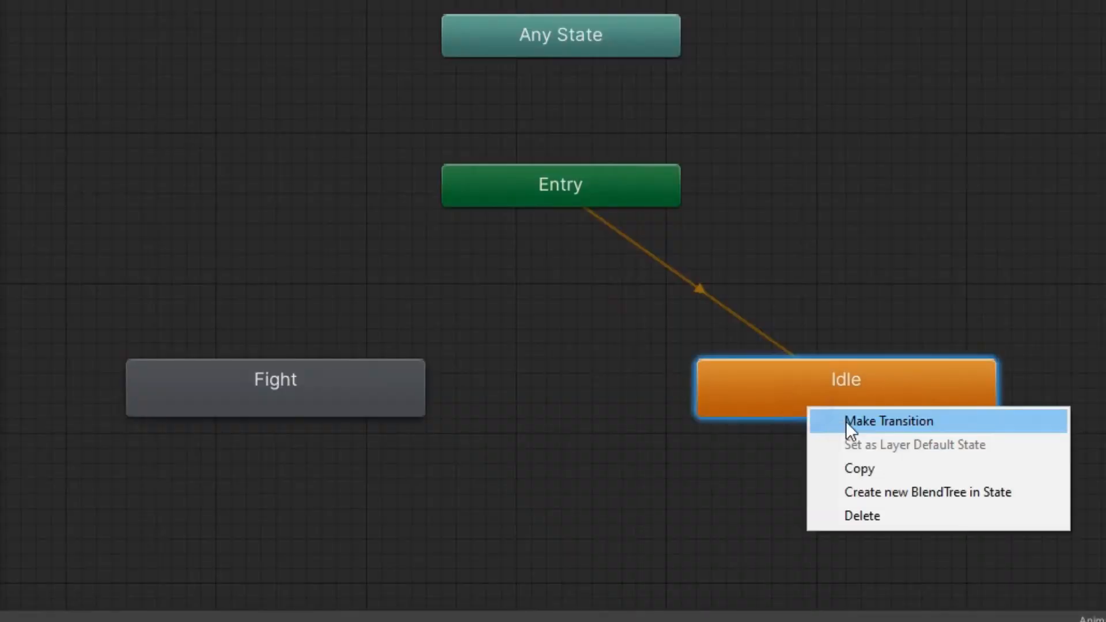
left_click(846, 421)
left_click(297, 382)
right_click(216, 407)
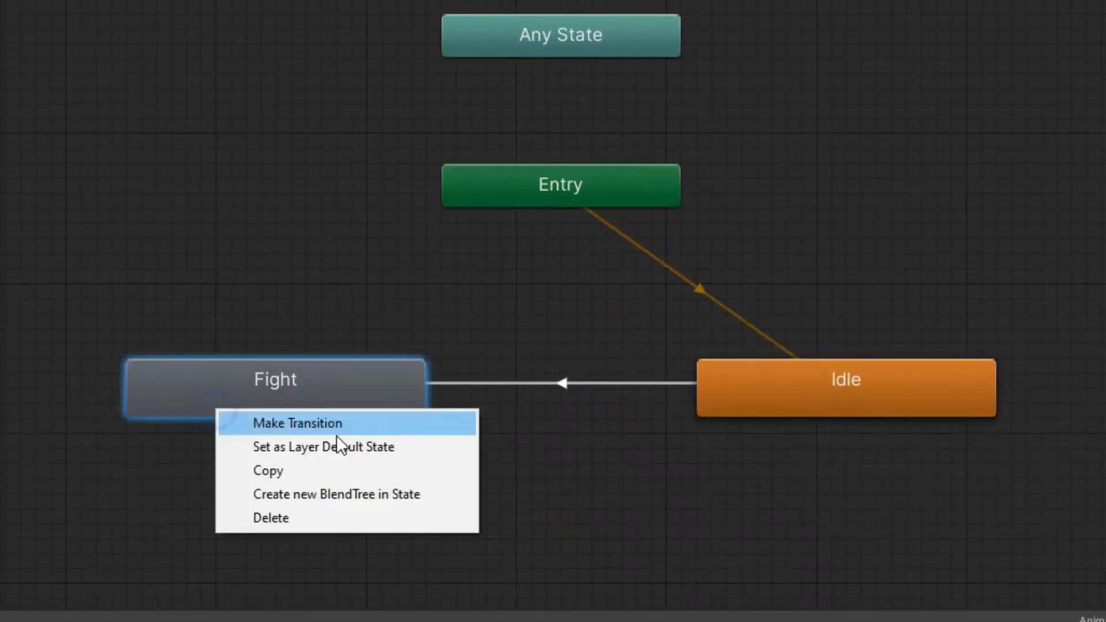
left_click(336, 420)
left_click(793, 412)
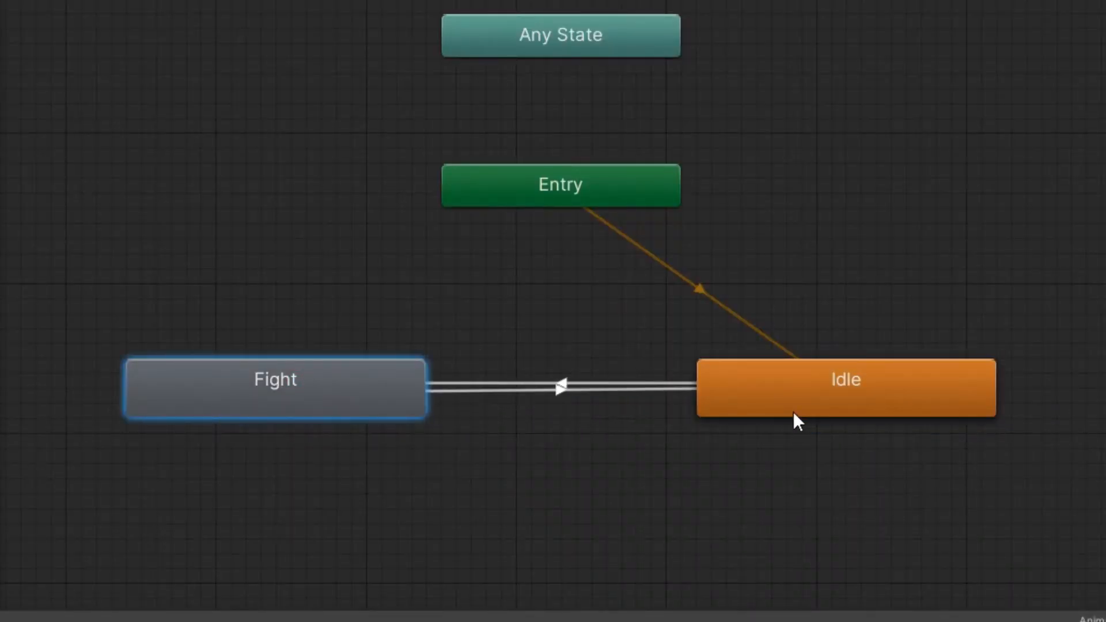
Add an Int parameter named Do to the Human animator controller.
left_click(155, 49)
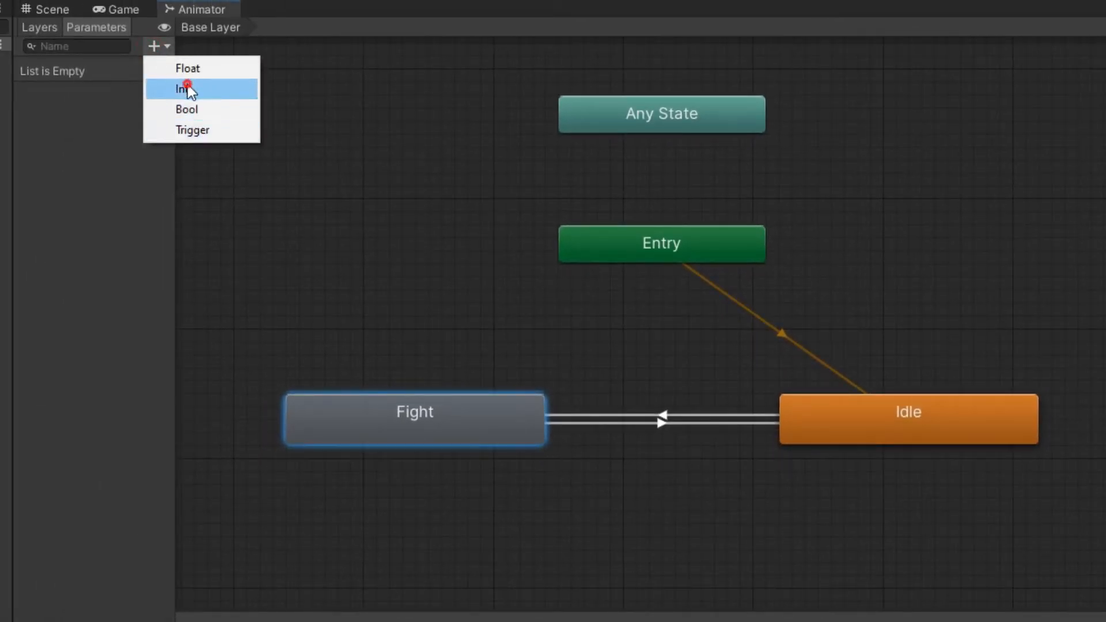
left_click(187, 89)
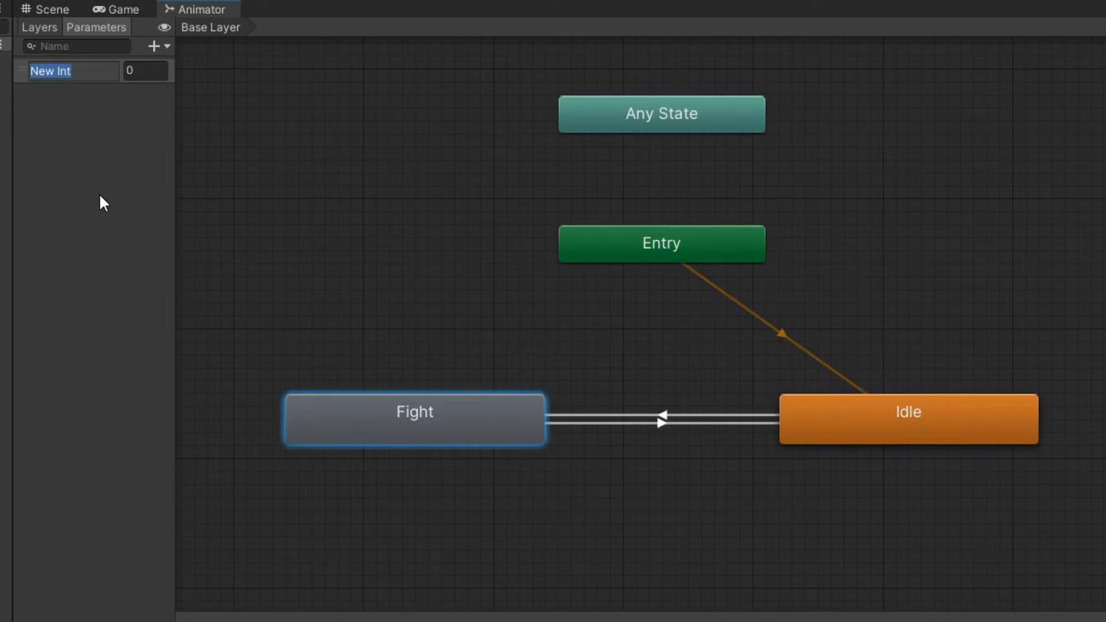
type("Do")
left_click(81, 244)
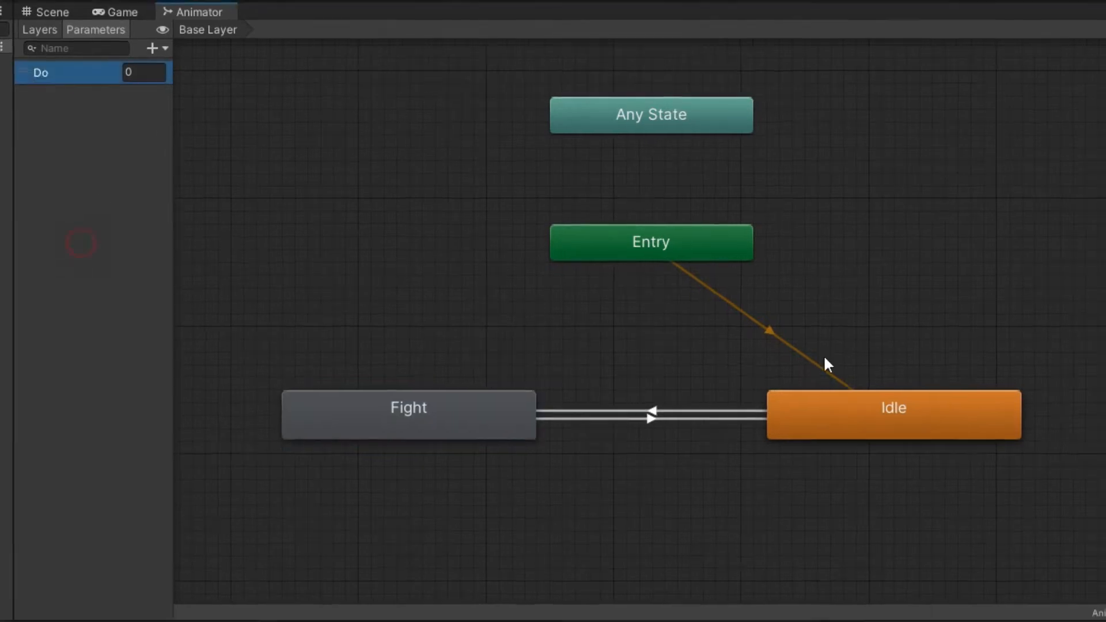
Configure the Idle to Fight transition with exit time and fixed duration off, duration 0, and the condition Do Equals 1.
left_click(653, 412)
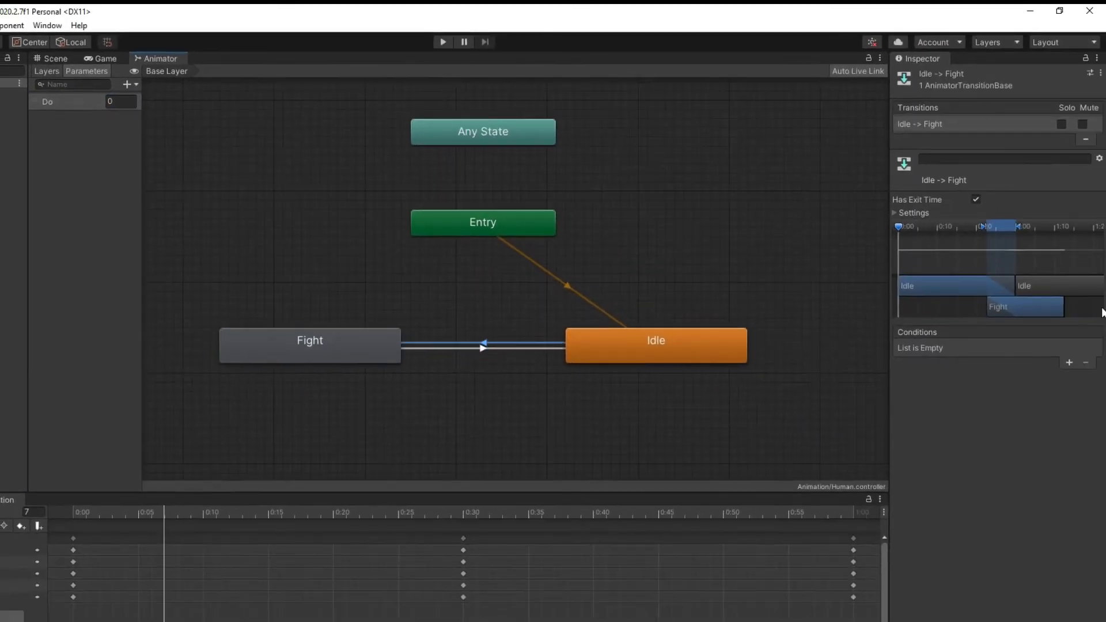
left_click(907, 213)
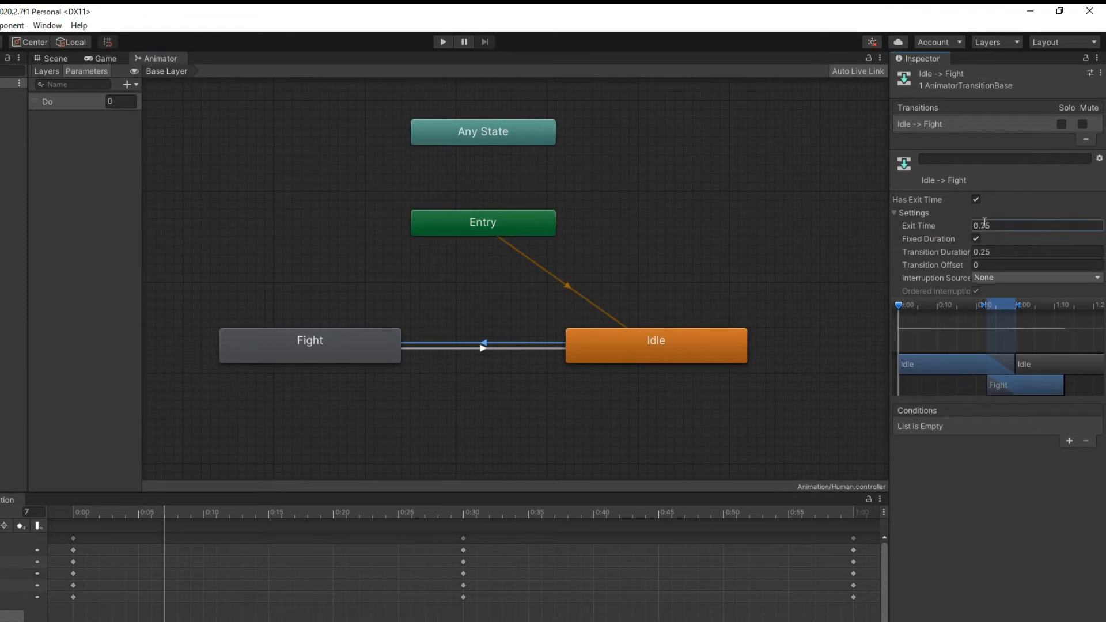
left_click(978, 200)
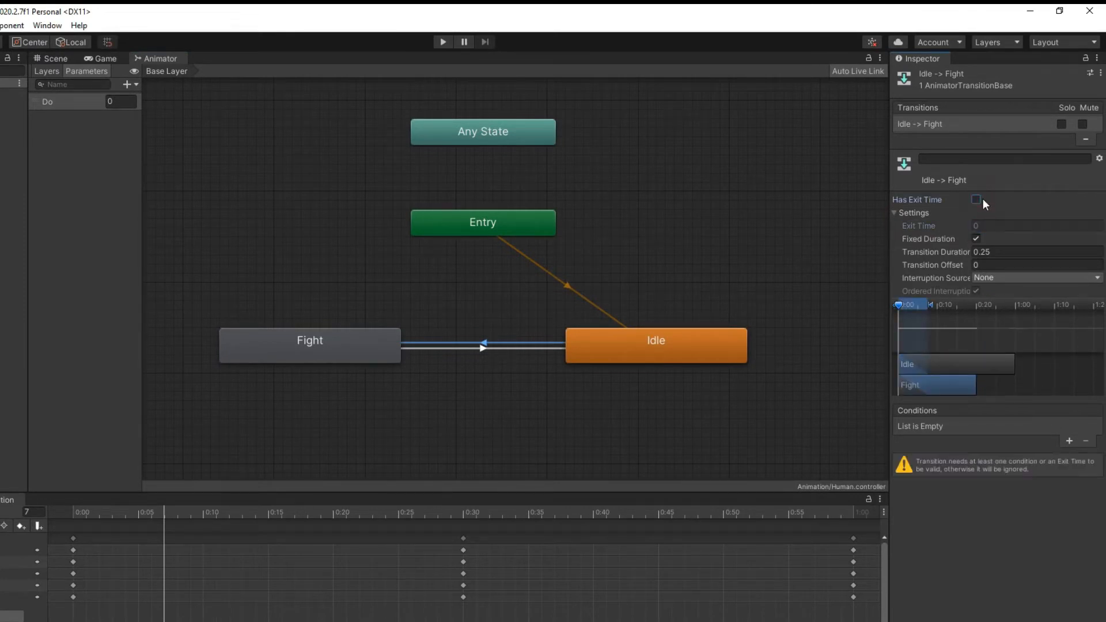
left_click(1070, 441)
left_click(1042, 426)
left_click(1049, 468)
left_click(1073, 426)
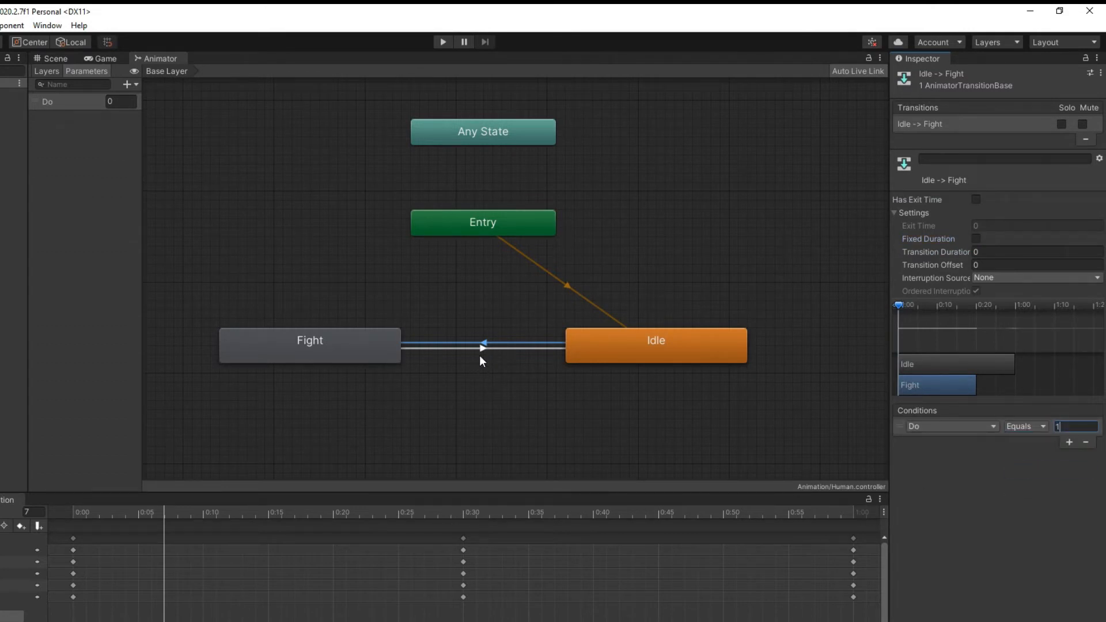
Configure the Fight to Idle transition with exit time and fixed duration off, duration 0, and the condition Do Equals 0.
left_click(480, 350)
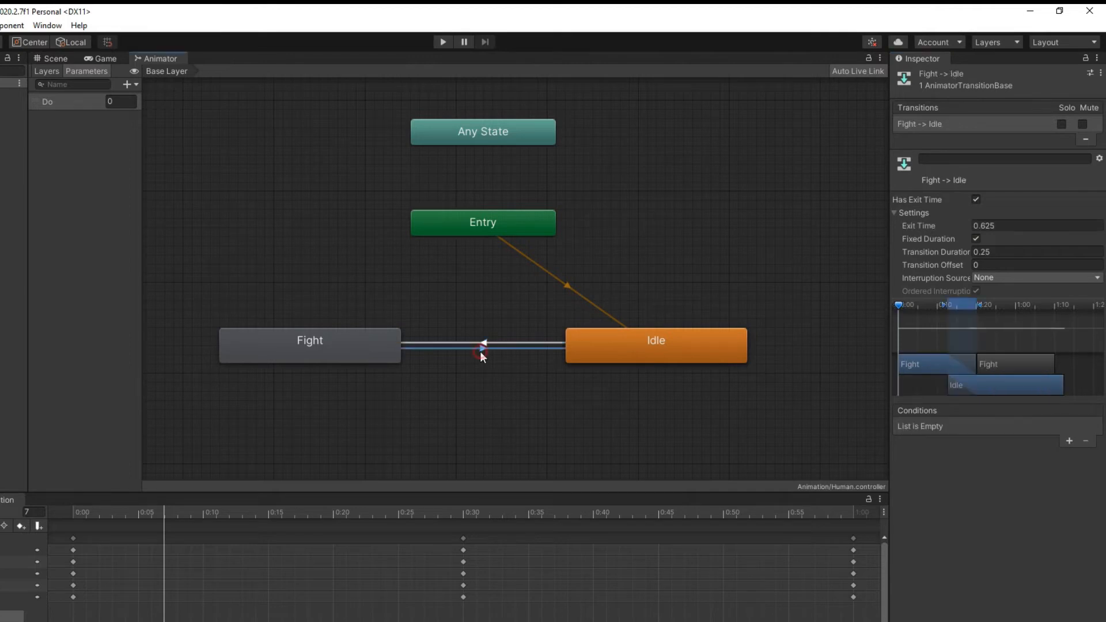
left_click(987, 249)
type("0")
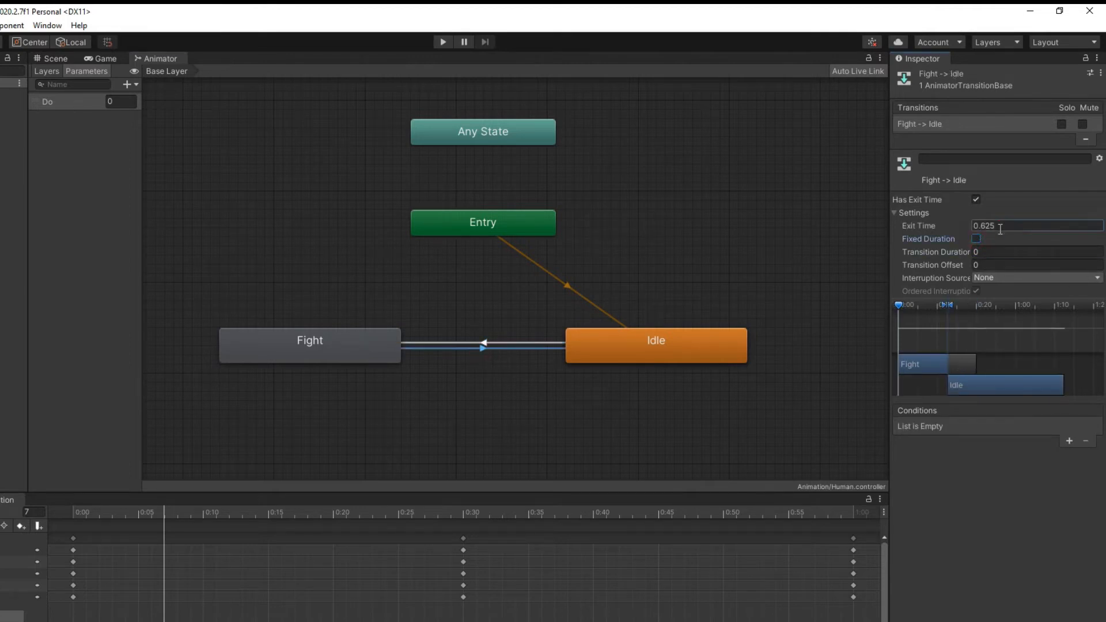
left_click(975, 200)
left_click(1069, 441)
left_click(1025, 426)
left_click(1040, 468)
left_click(1075, 427)
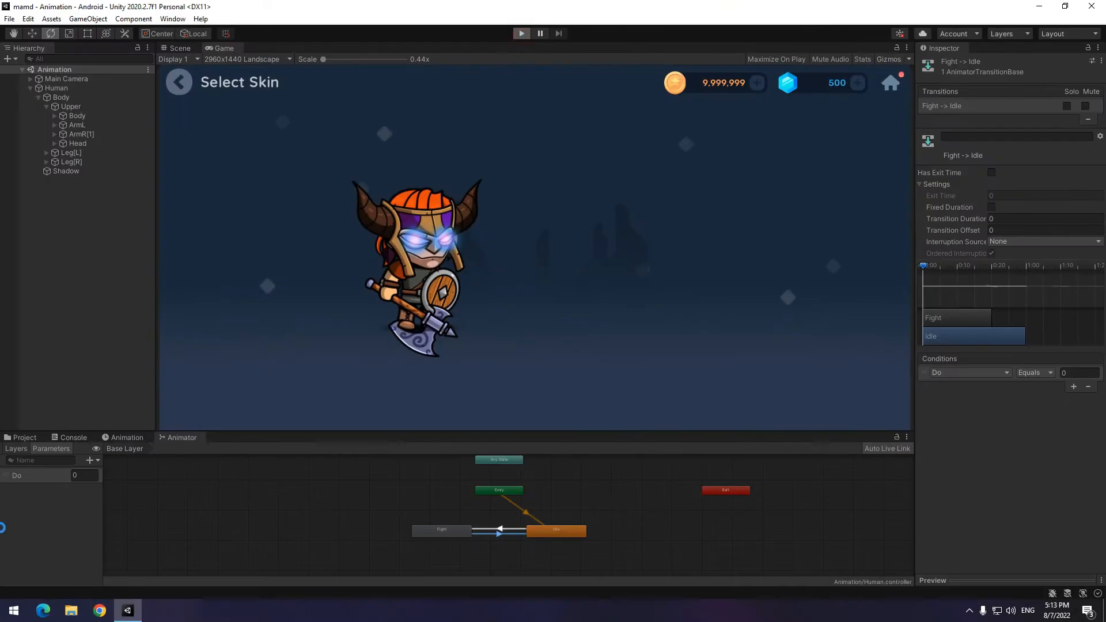
Test both transitions in play mode by repeatedly switching the Do parameter between 1 and 0.
left_click(124, 478)
type("1")
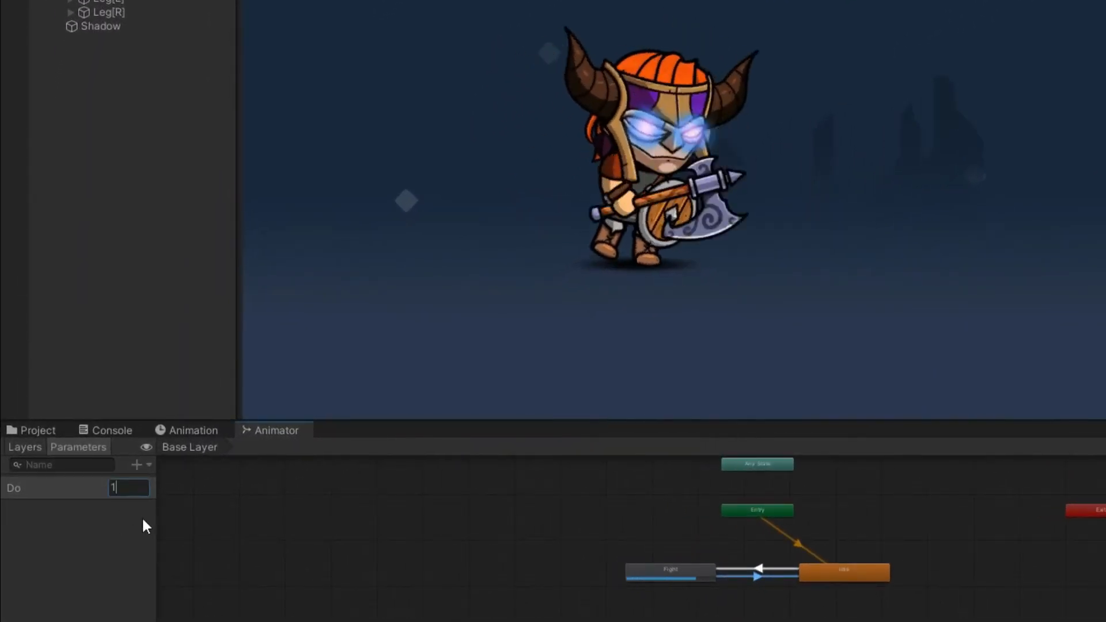
key("BackSpace")
type("0")
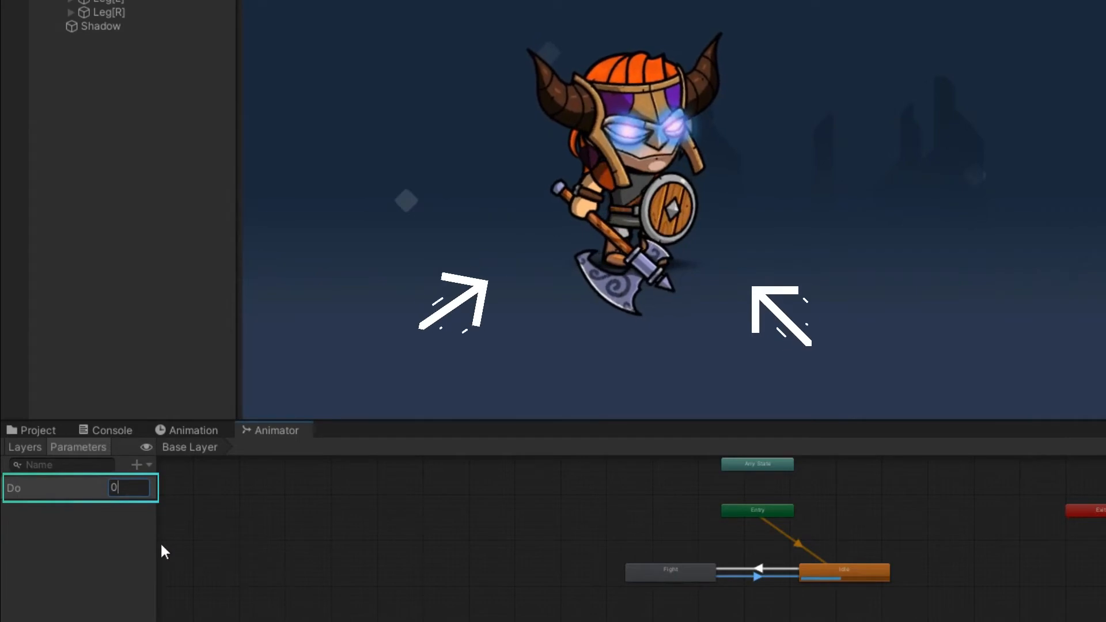
left_click_drag(136, 489, 31, 476)
type("1")
type("0")
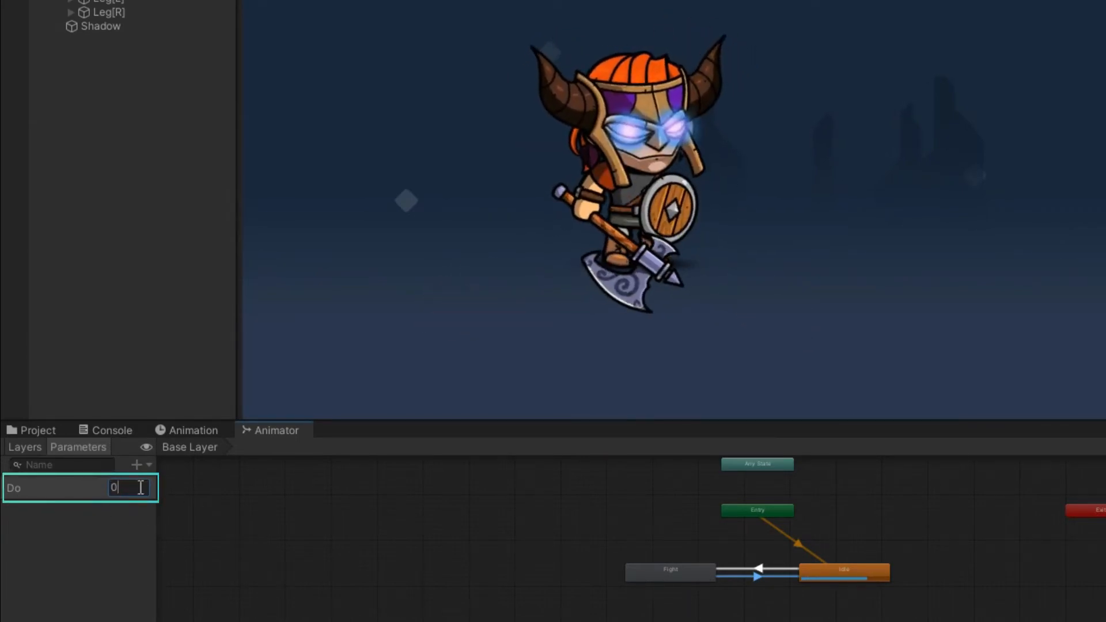
left_click_drag(143, 487, 2, 446)
type("1")
left_click_drag(136, 489, 387, 481)
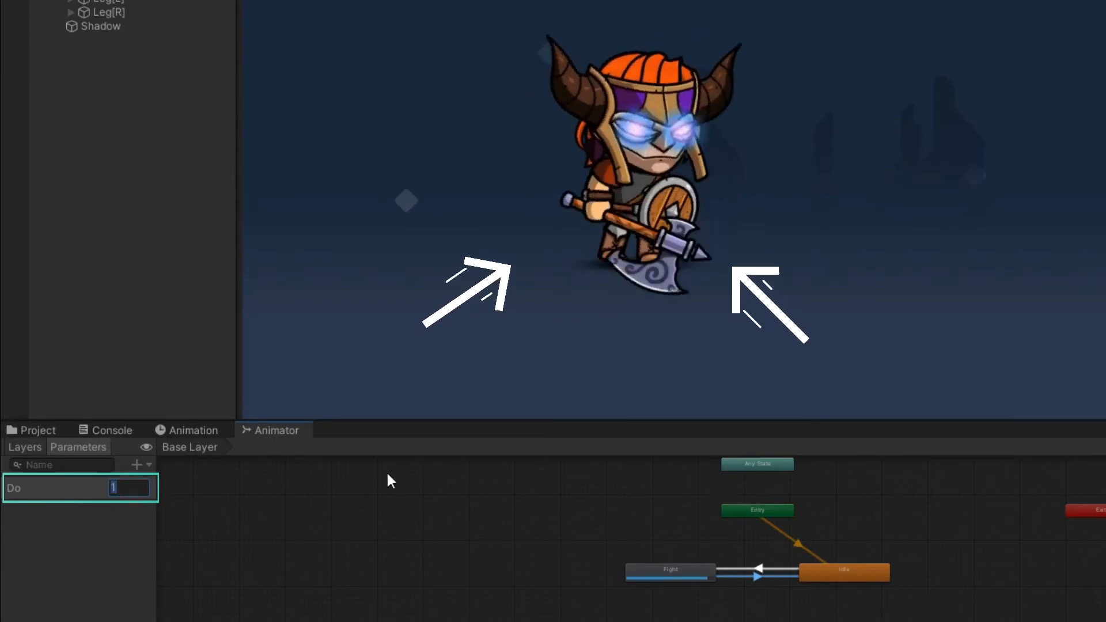
type("0")
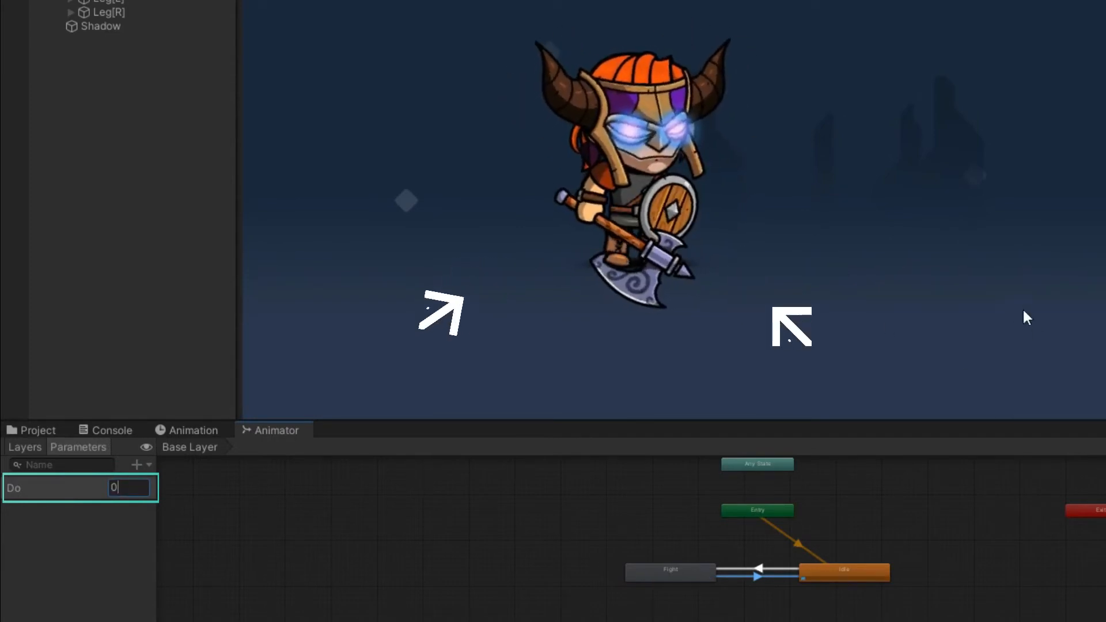
left_click_drag(136, 489, 4, 479)
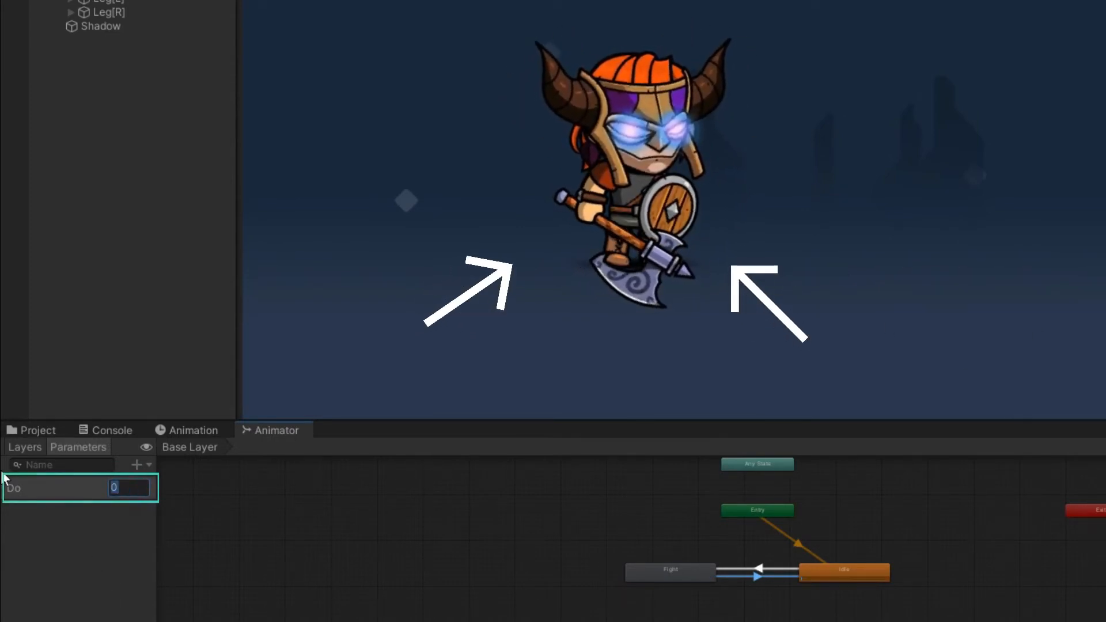
type("1")
left_click_drag(134, 489, 2, 518)
type("0")
Set the Idle to Fight transition's duration to 0.5 with fixed duration off, widening the Inspector to read the settings.
left_click(98, 210)
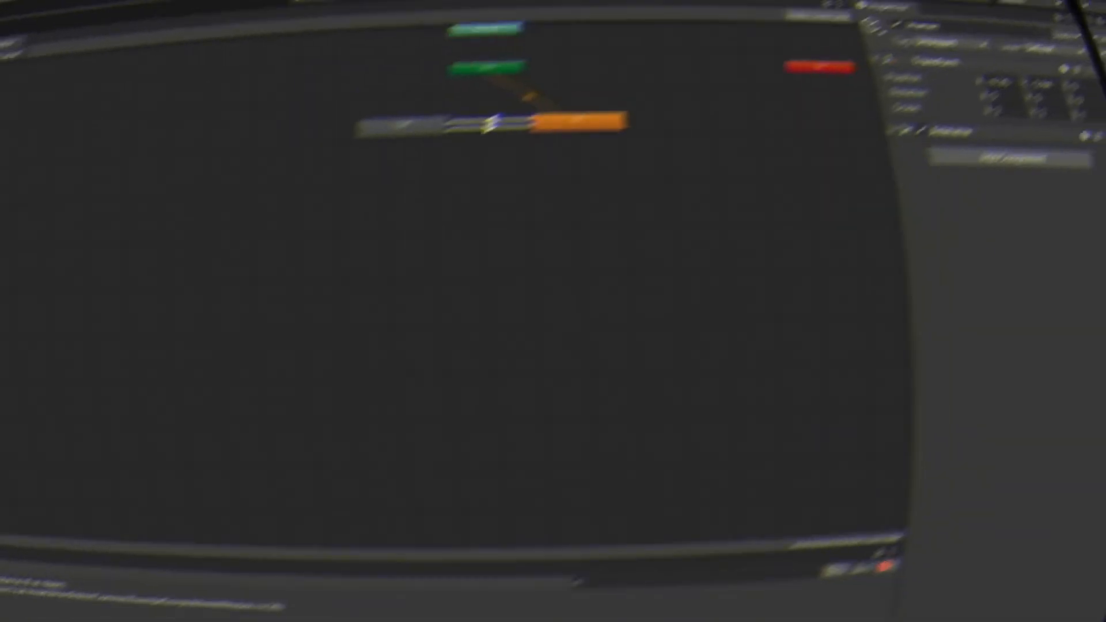
scroll(526, 131, "up", 8)
middle_click_drag(619, 174, 533, 222)
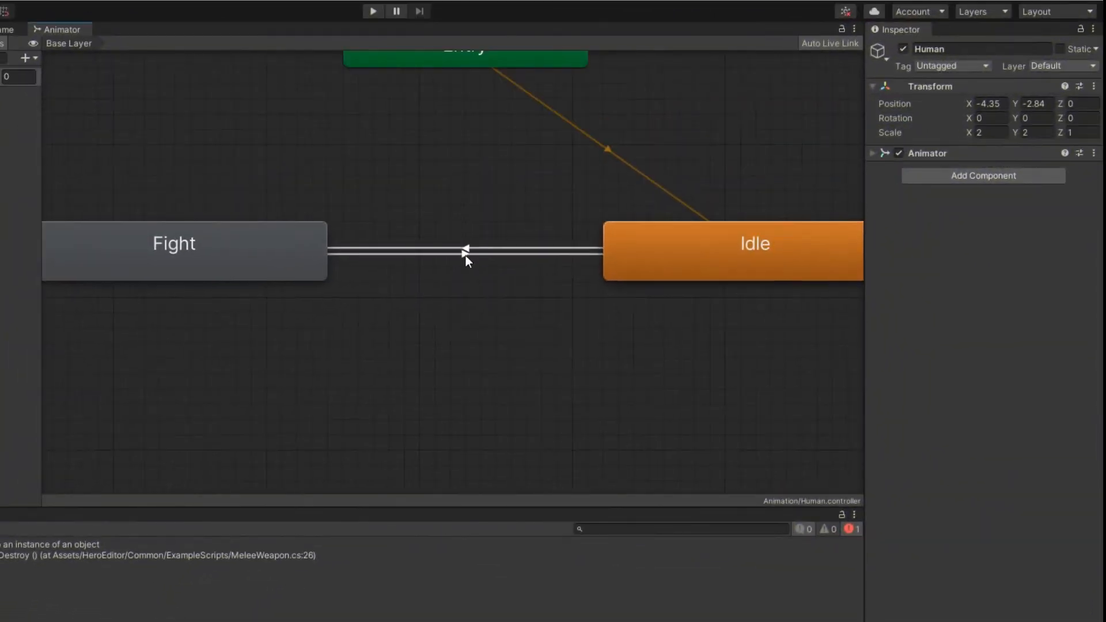
left_click(467, 243)
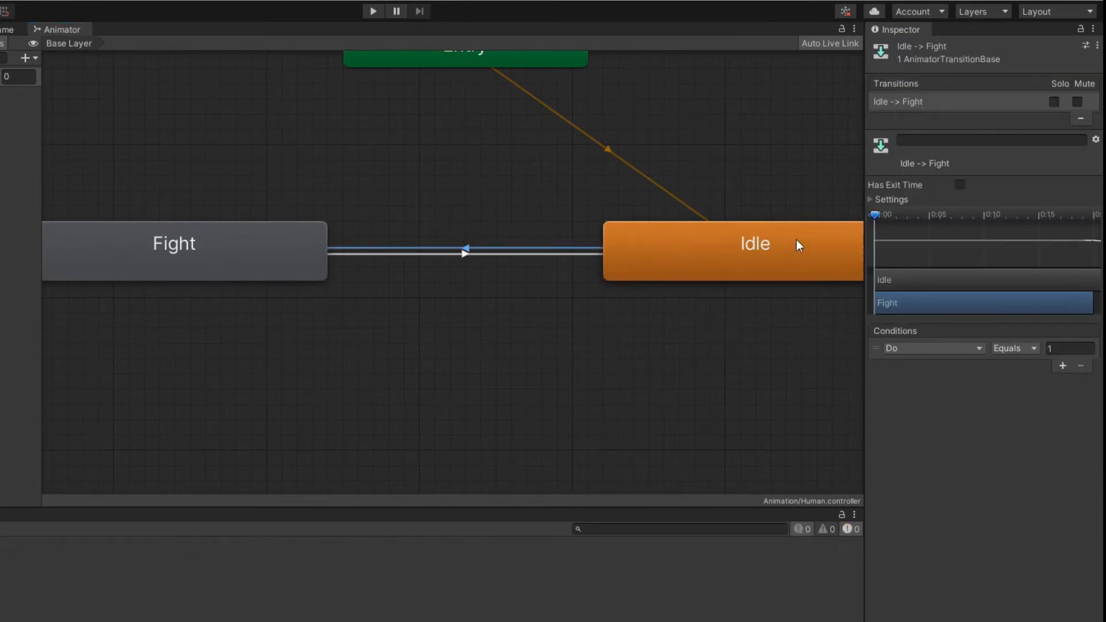
left_click(871, 199)
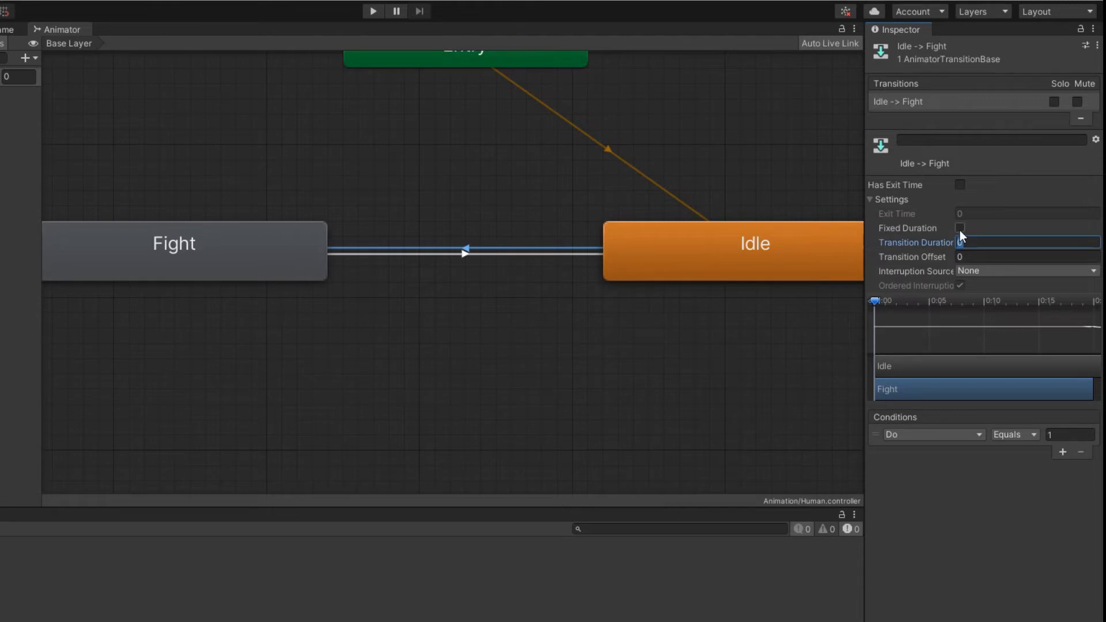
left_click(959, 228)
left_click_drag(866, 236, 791, 237)
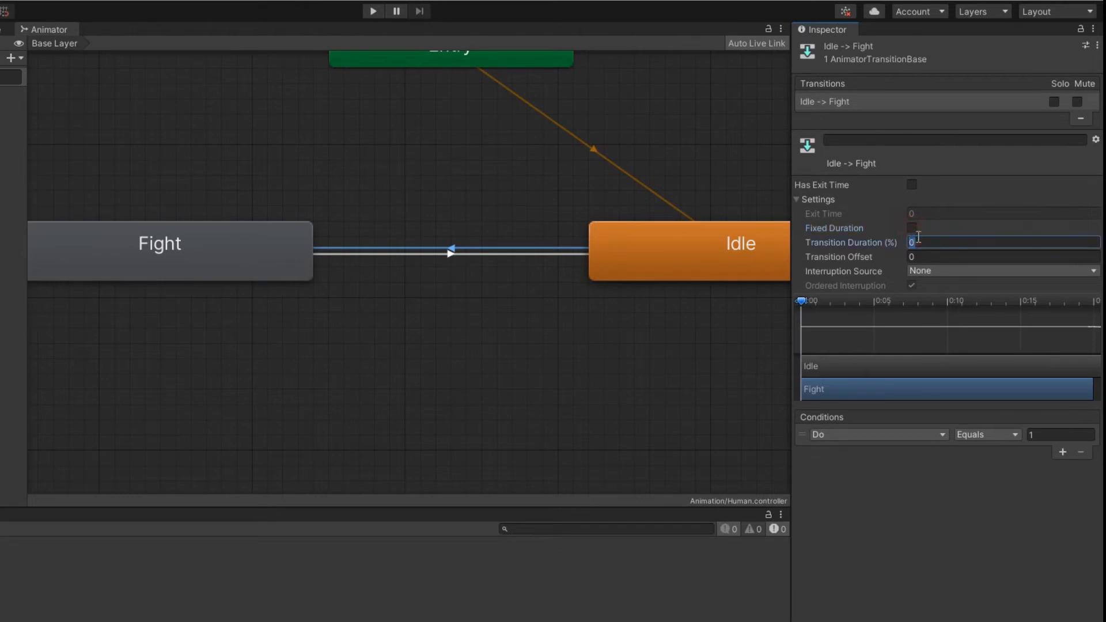
type("50")
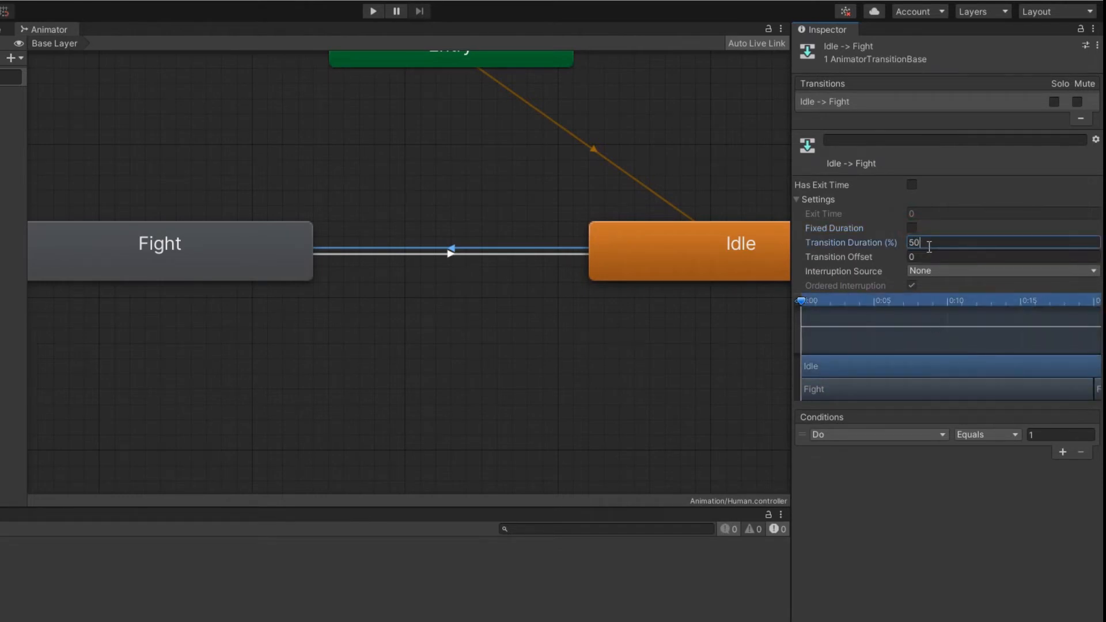
type("0.5")
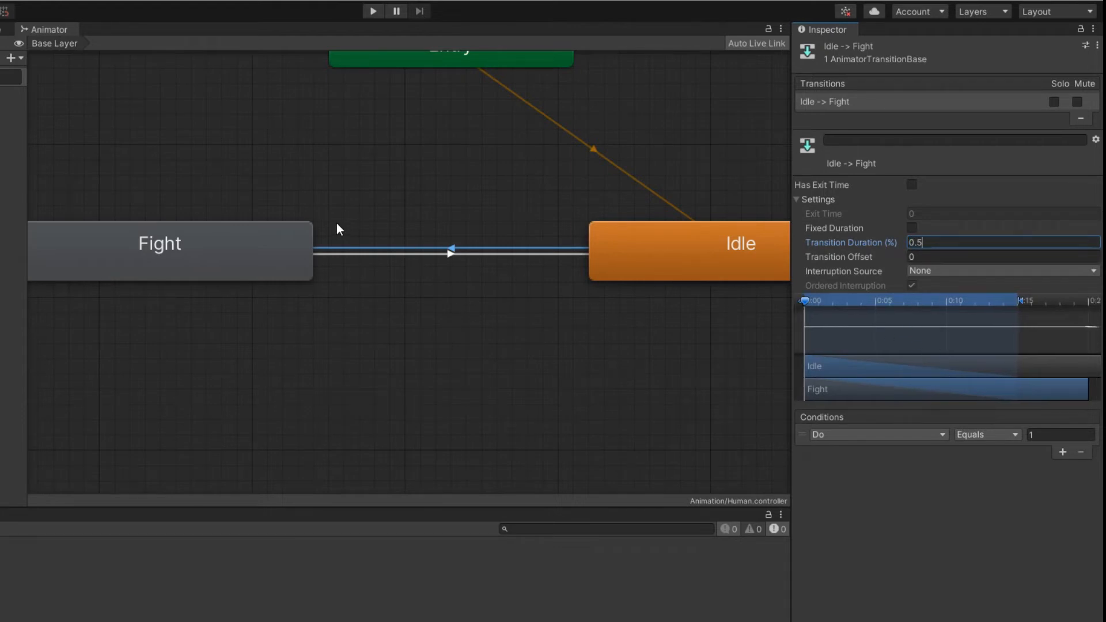
Set the Fight to Idle transition's duration to 0.5 as well.
left_click(447, 255)
left_click(916, 242)
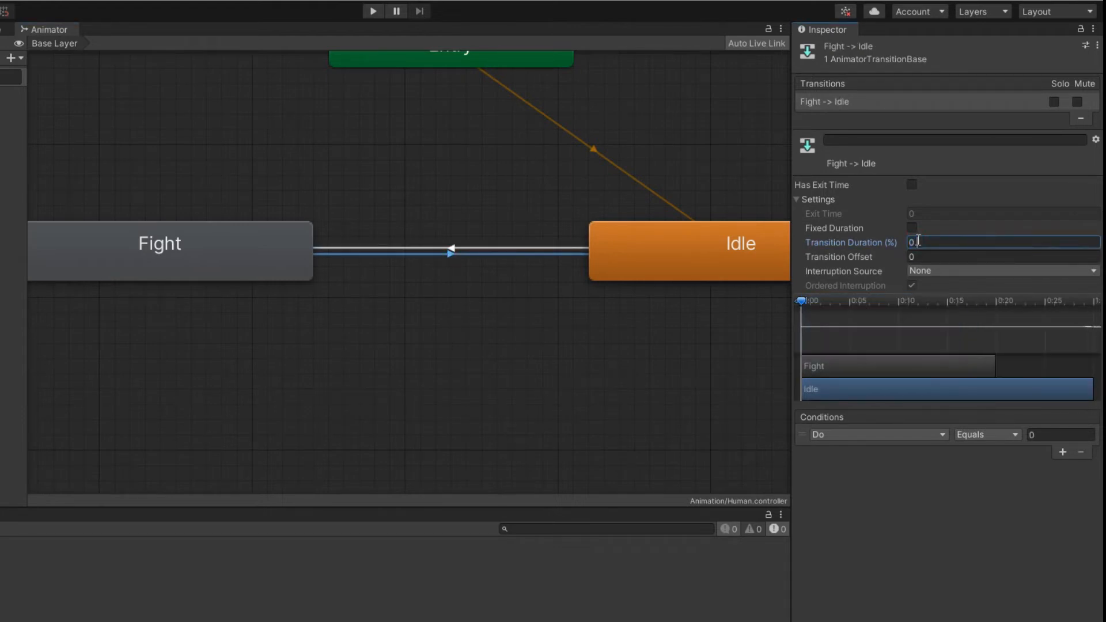
type(".5")
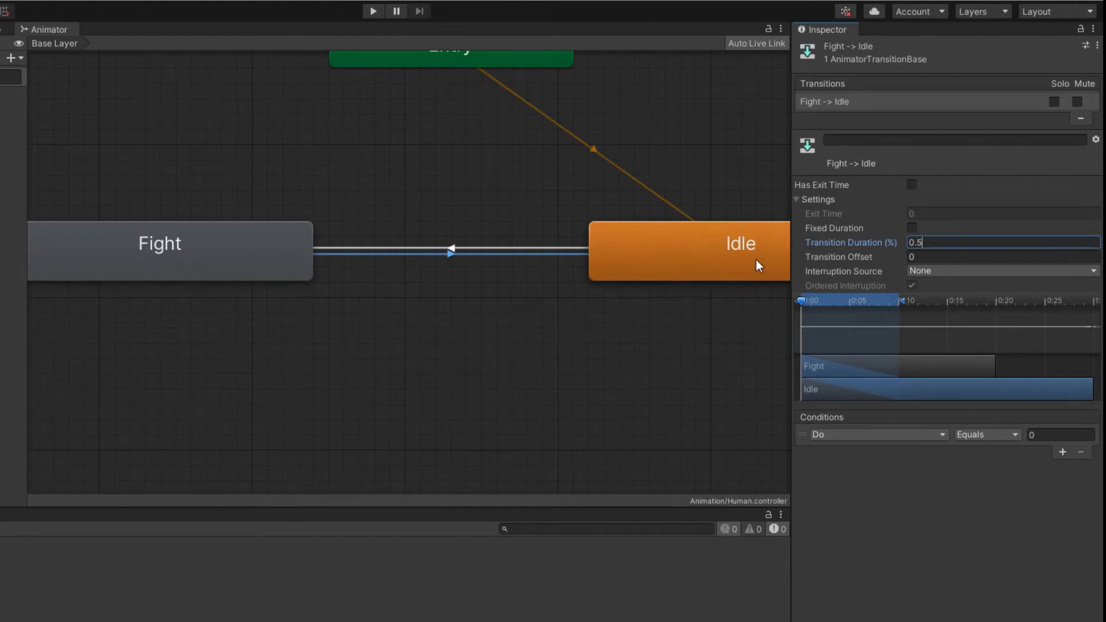
Test the blended transition from Idle to Fight in play mode by setting Do to 1.
scroll(231, 305, "down", 4)
scroll(247, 310, "up", 1)
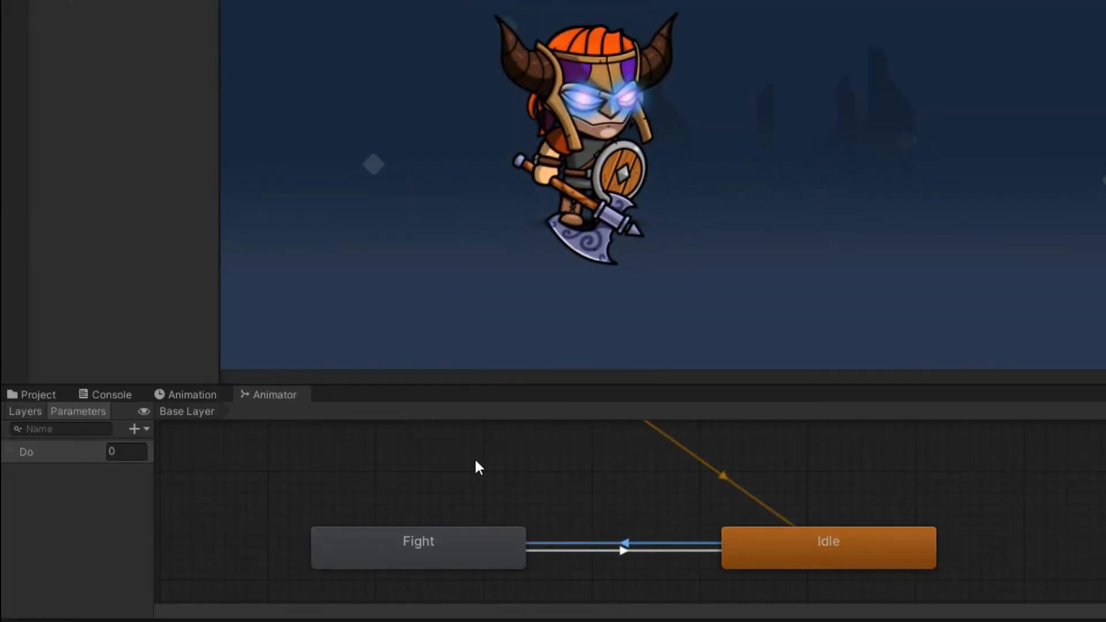
left_click(125, 451)
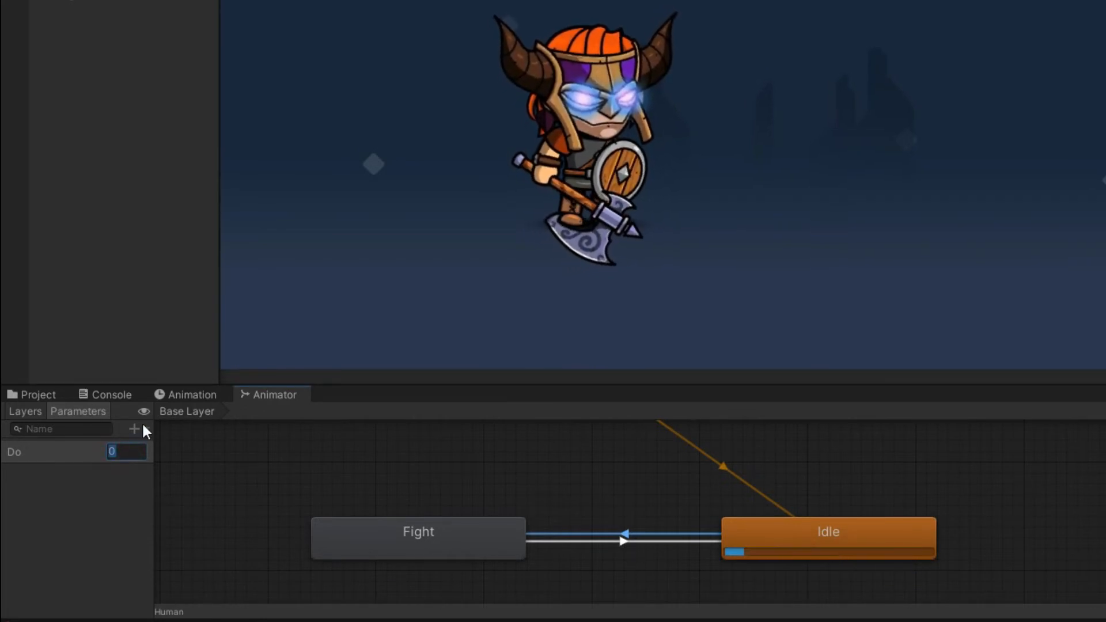
type("1")
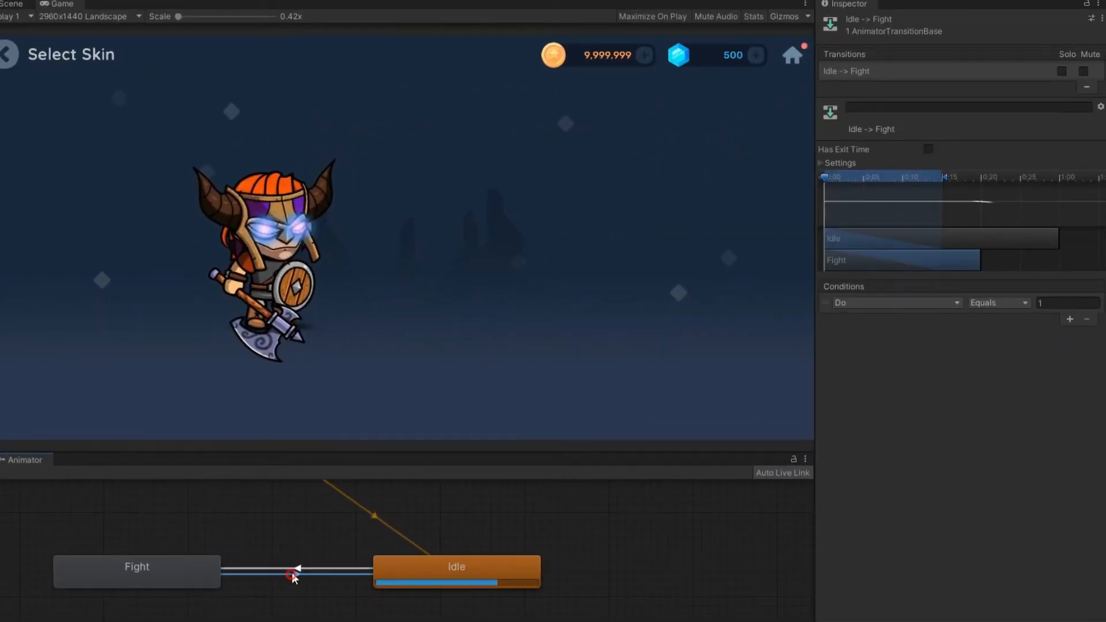
Set the transition duration of both Fight to Idle and Idle to Fight back to 0.
left_click(295, 574)
left_click(820, 163)
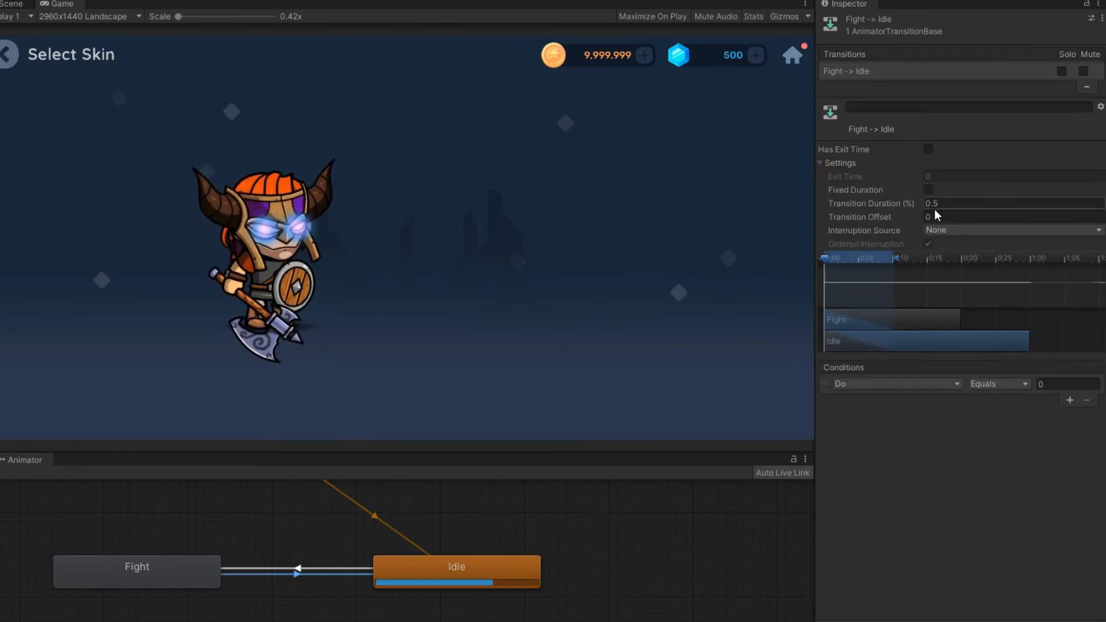
left_click(933, 203)
type("0")
left_click(295, 569)
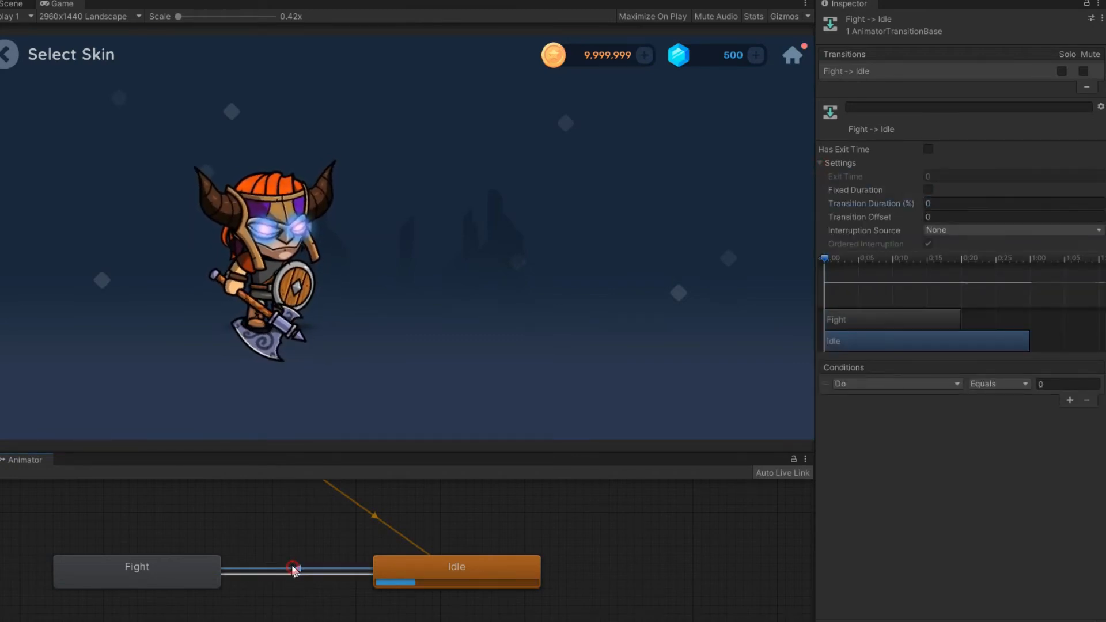
left_click(964, 205)
type("0")
key("Return")
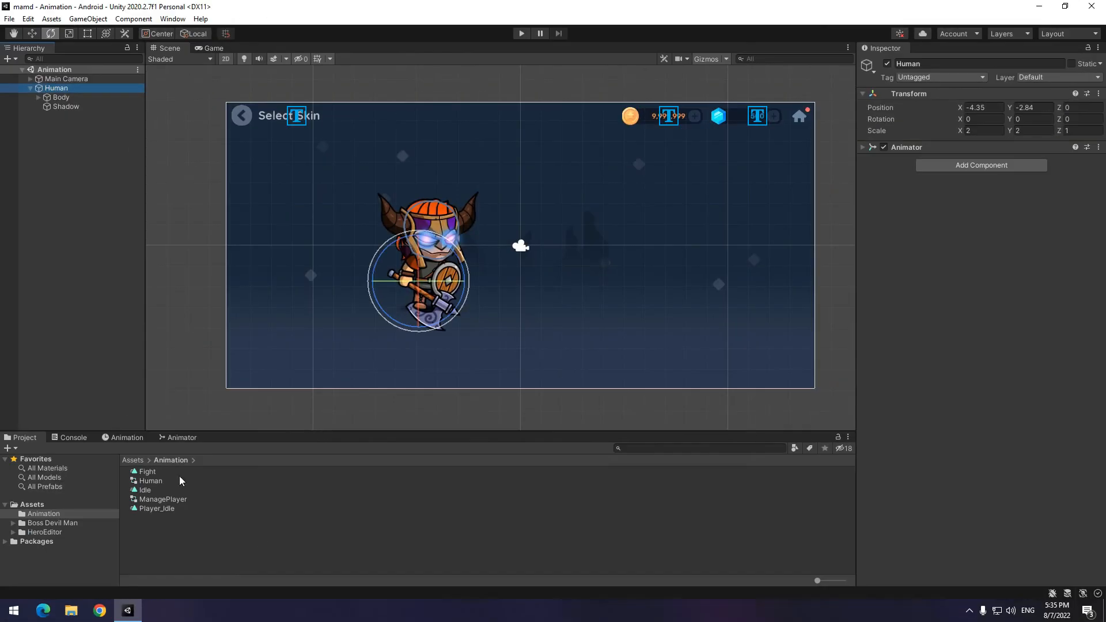
Create a C# script named PlayerAnimation in the Animation folder.
left_click(167, 438)
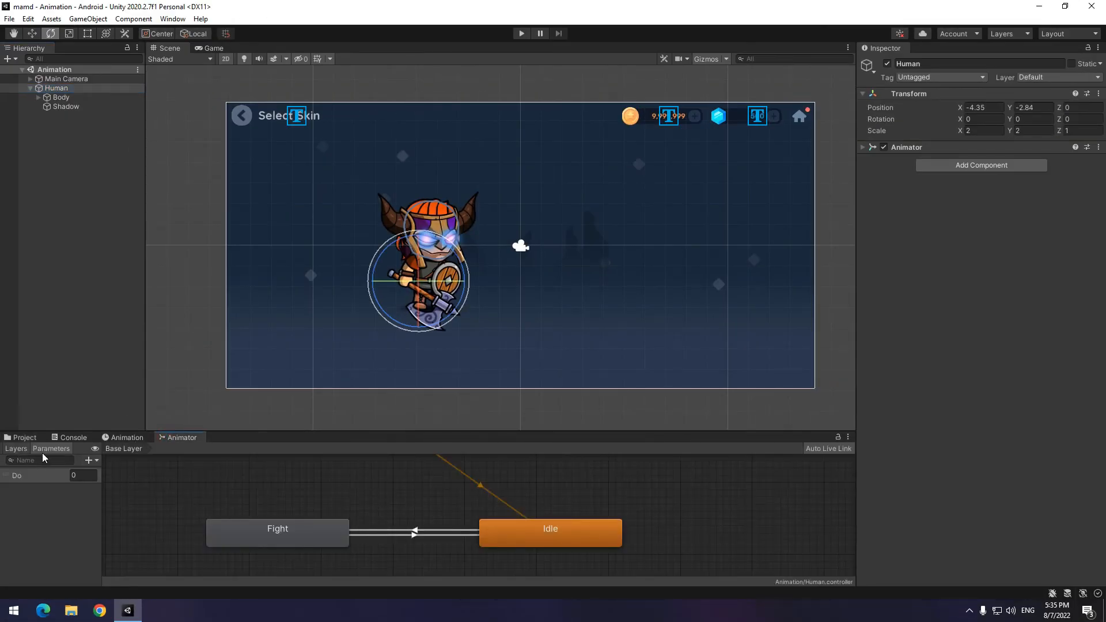
left_click(23, 437)
right_click(198, 544)
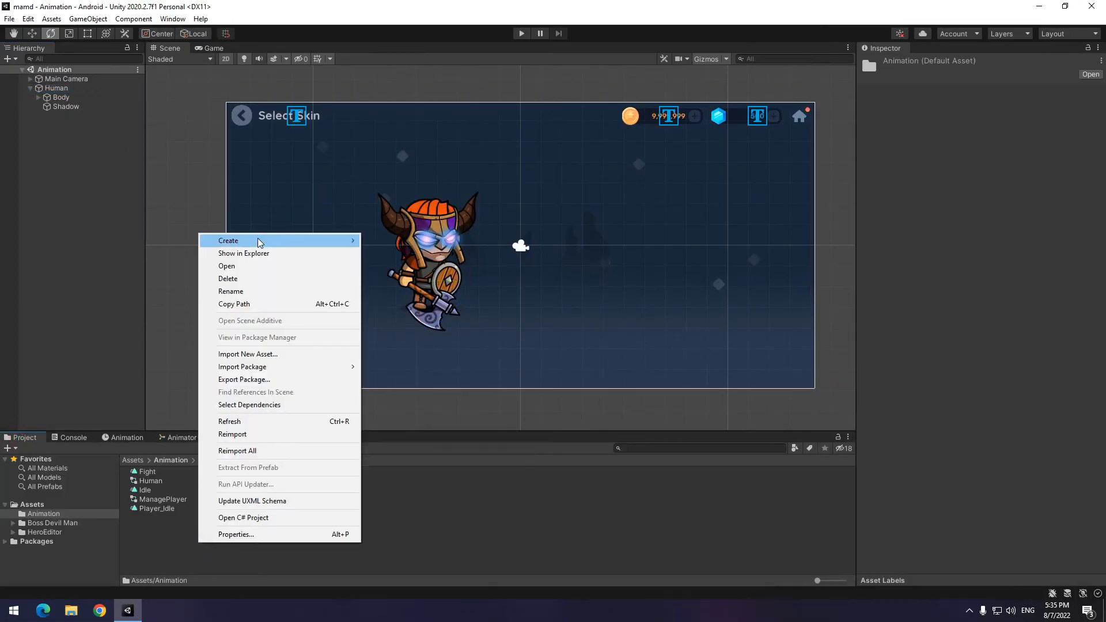
mouse_move(258, 242)
left_click(407, 156)
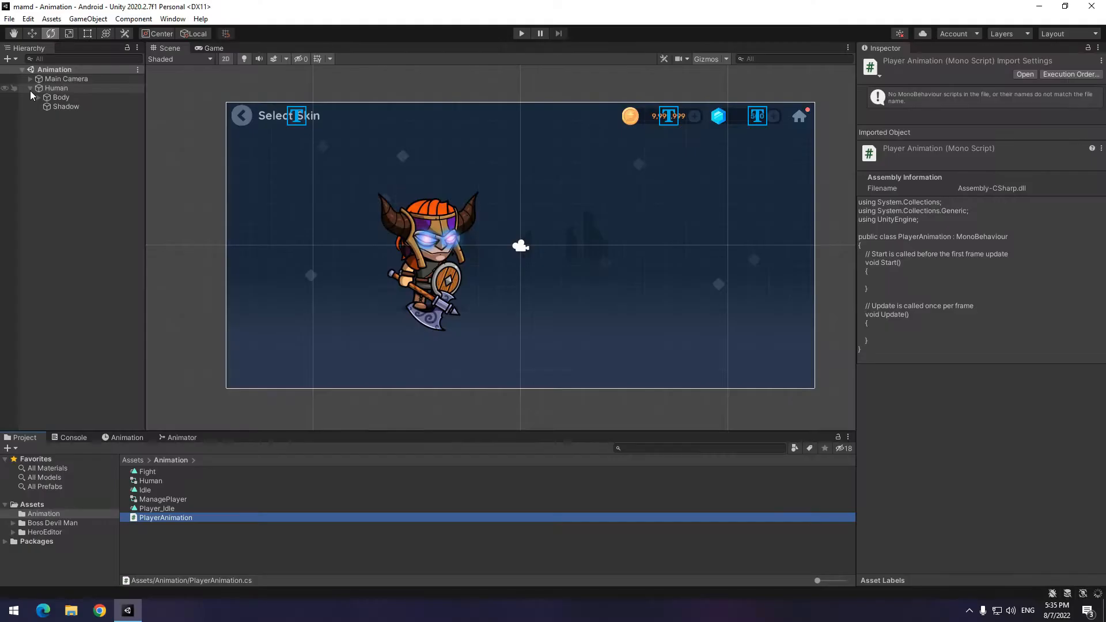
Attach the PlayerAnimation script to the Human object and open it for editing in Visual Studio Code.
left_click(31, 91)
left_click_drag(161, 520, 1021, 200)
double_click(993, 173)
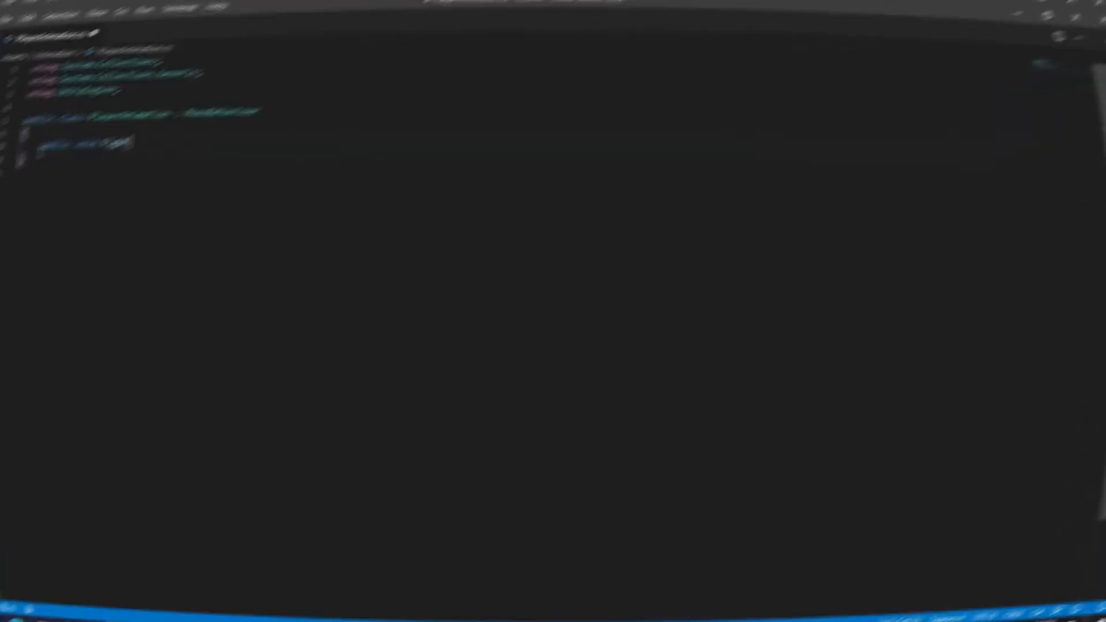
Replace the script's default methods with an empty public void Fight() method and a copy of it below named Idle().
type("{")
key("Return")
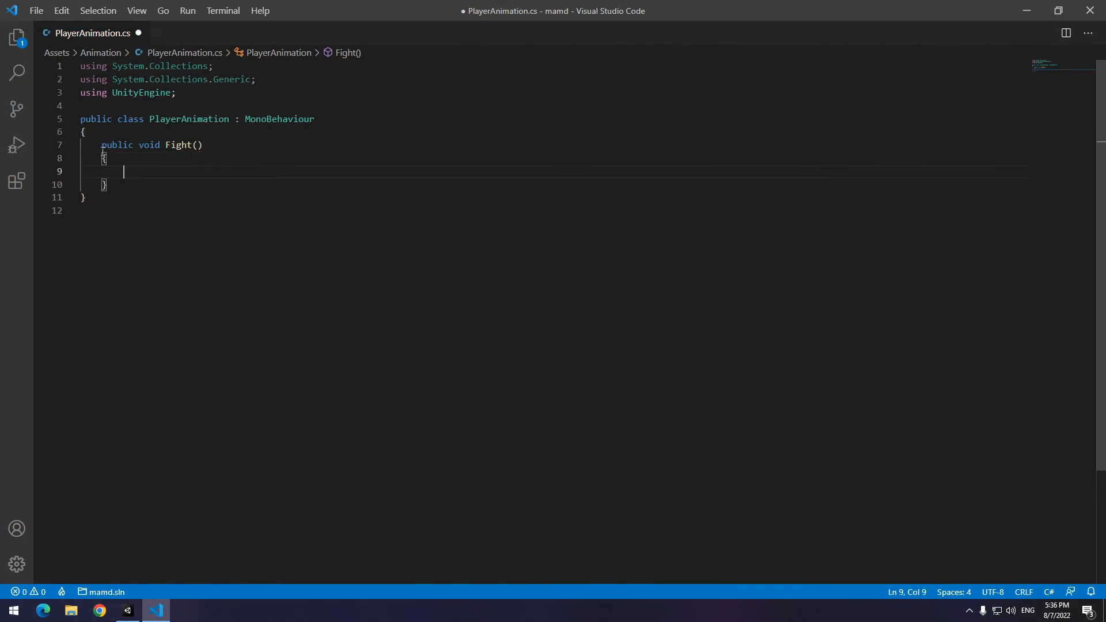
left_click_drag(127, 188, 103, 148)
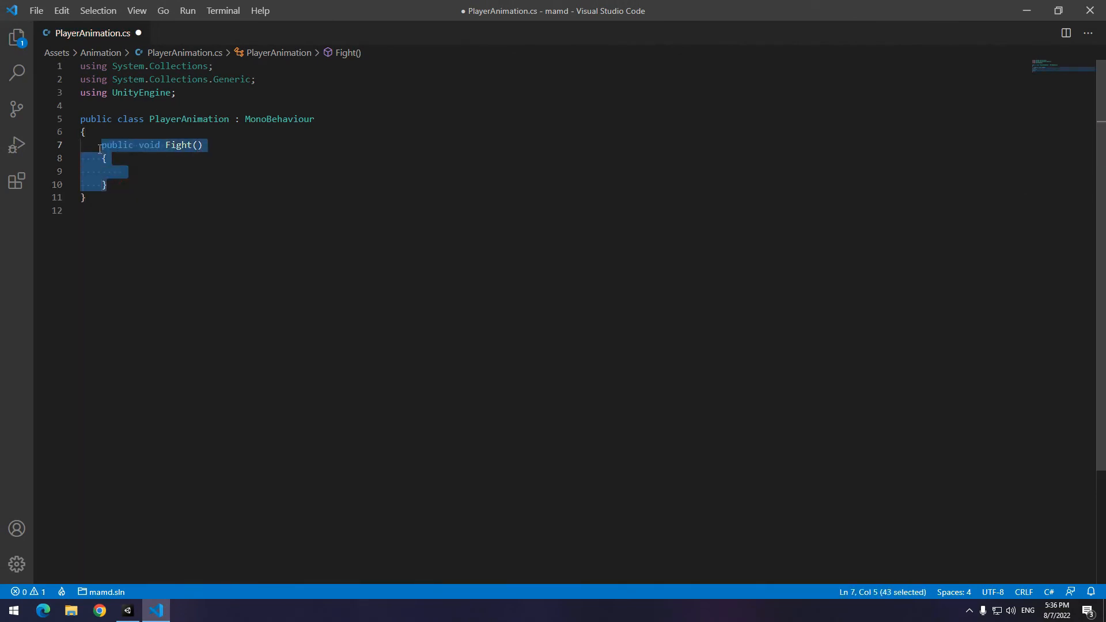
key("ctrl+c")
left_click(108, 186)
key("Return")
key("ctrl+v")
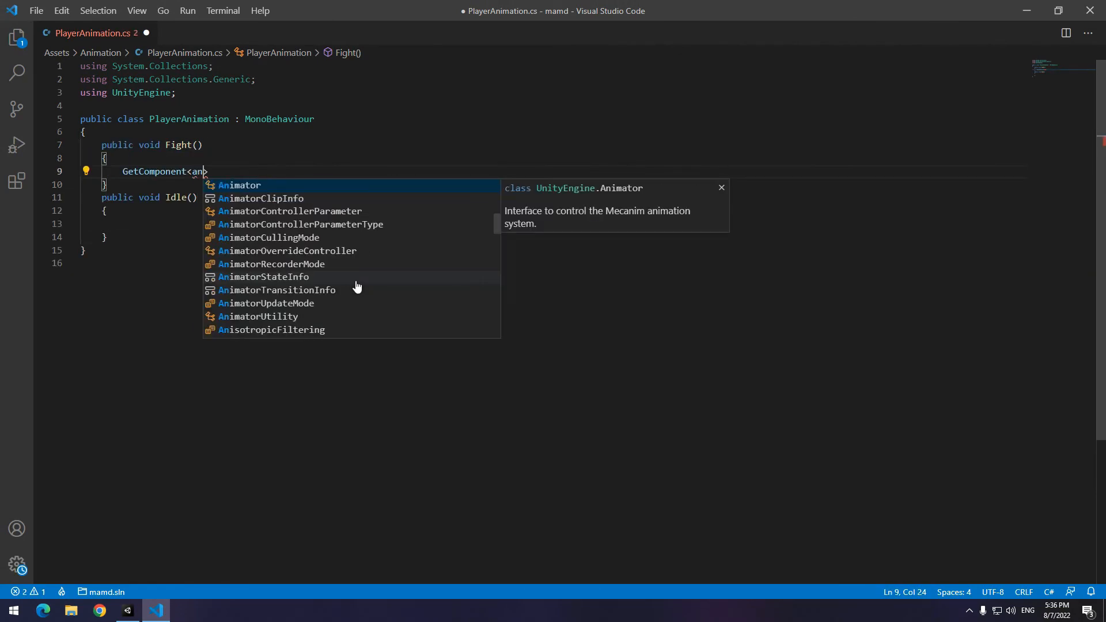
Write GetComponent<Animator>().SetInteger("Do" , 1); as the body of the Fight() method.
type("ima")
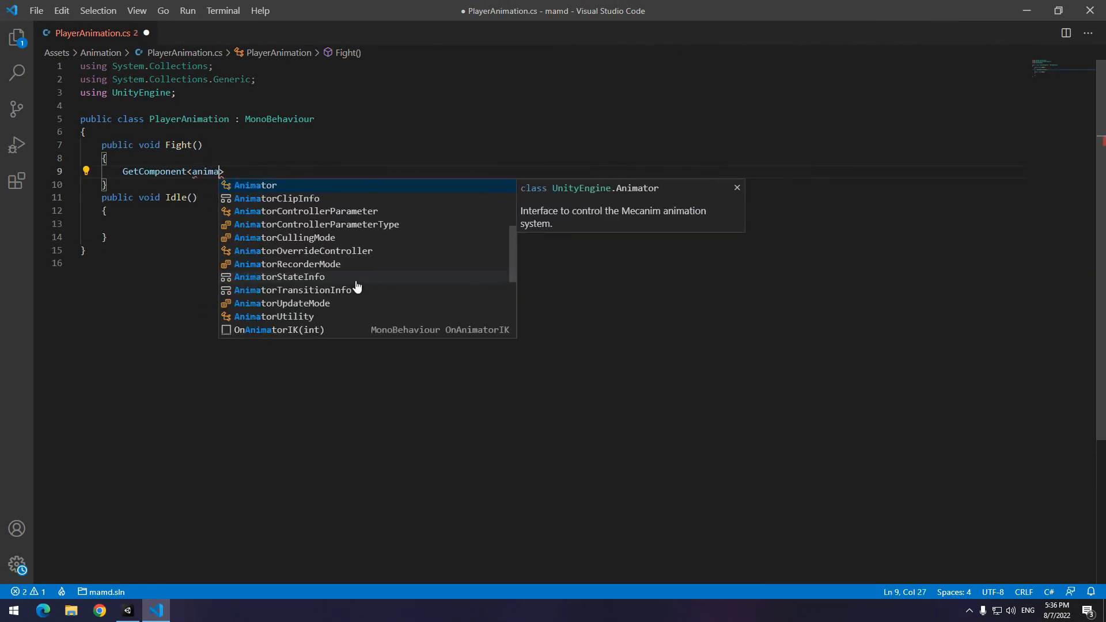
type("to")
key("Tab")
key("Right")
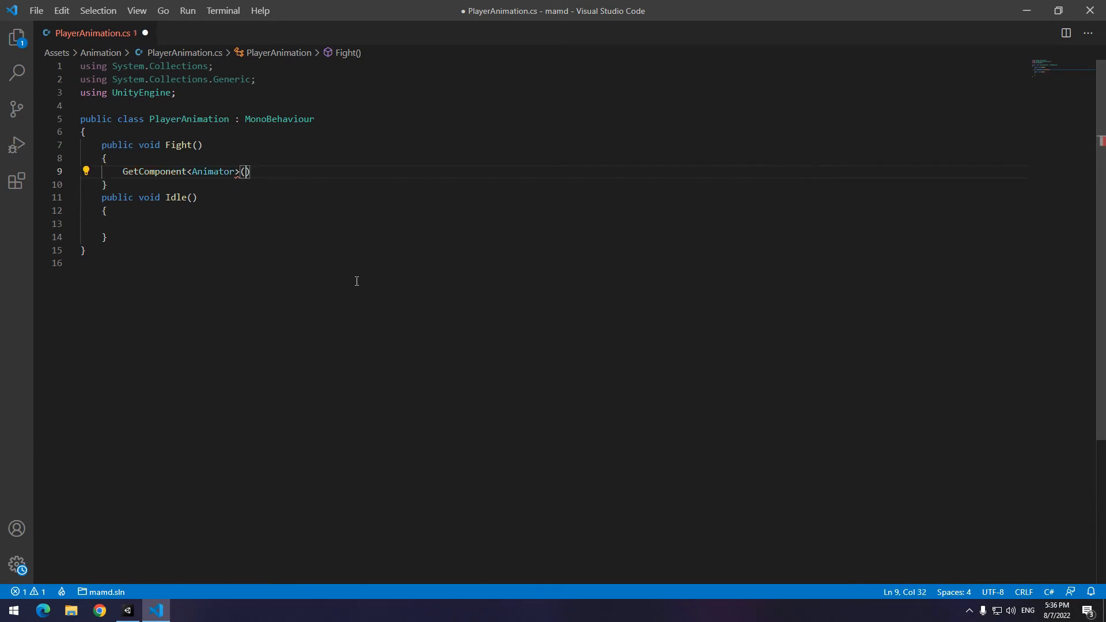
type(").")
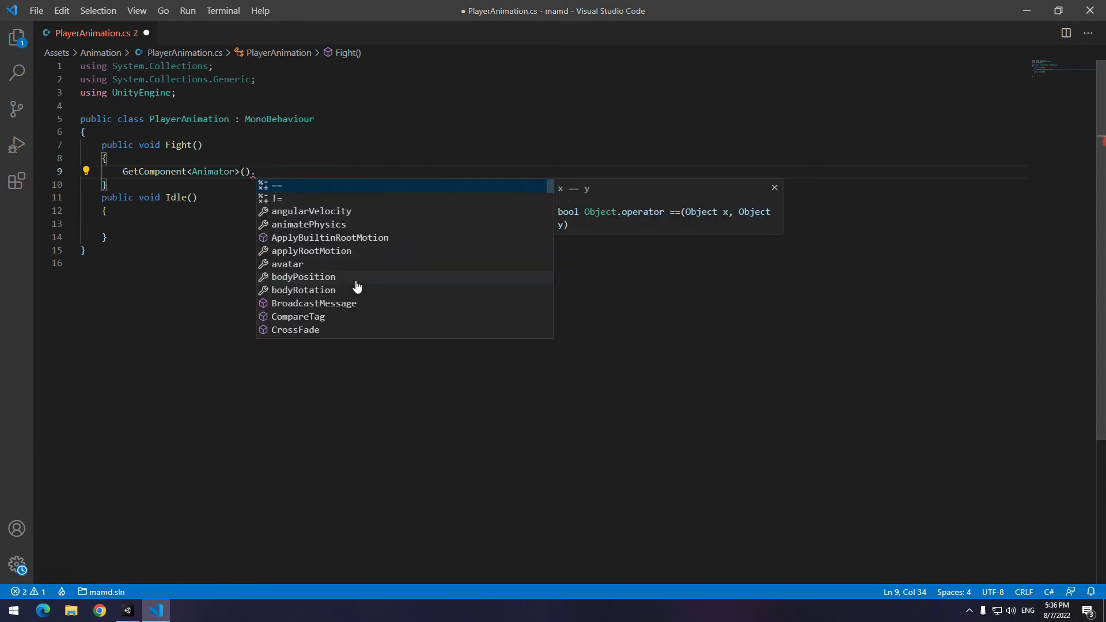
type("setin")
key("Tab")
type("(")
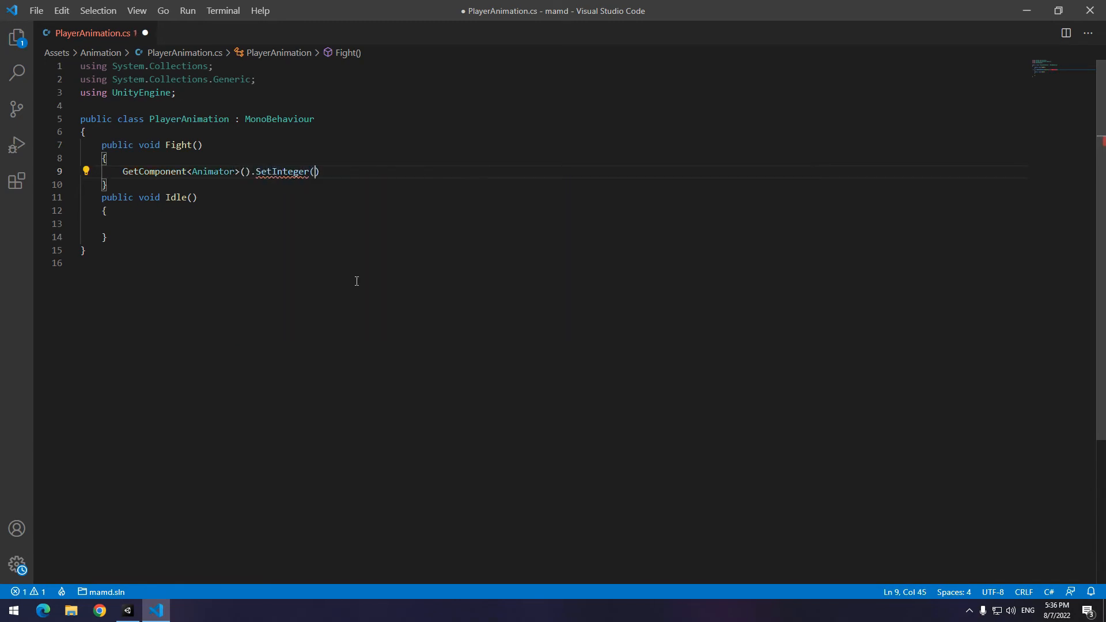
type("\"Do")
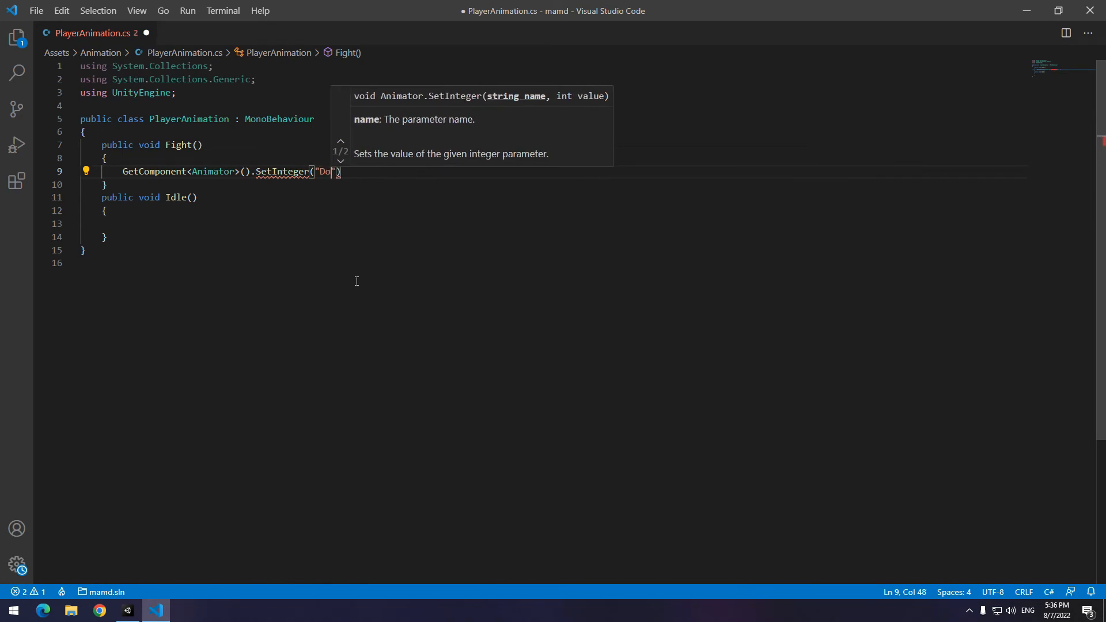
type("\" , 1);")
Copy the SetInteger line from Fight() into the empty body of the Idle() method.
left_click_drag(368, 171, 104, 176)
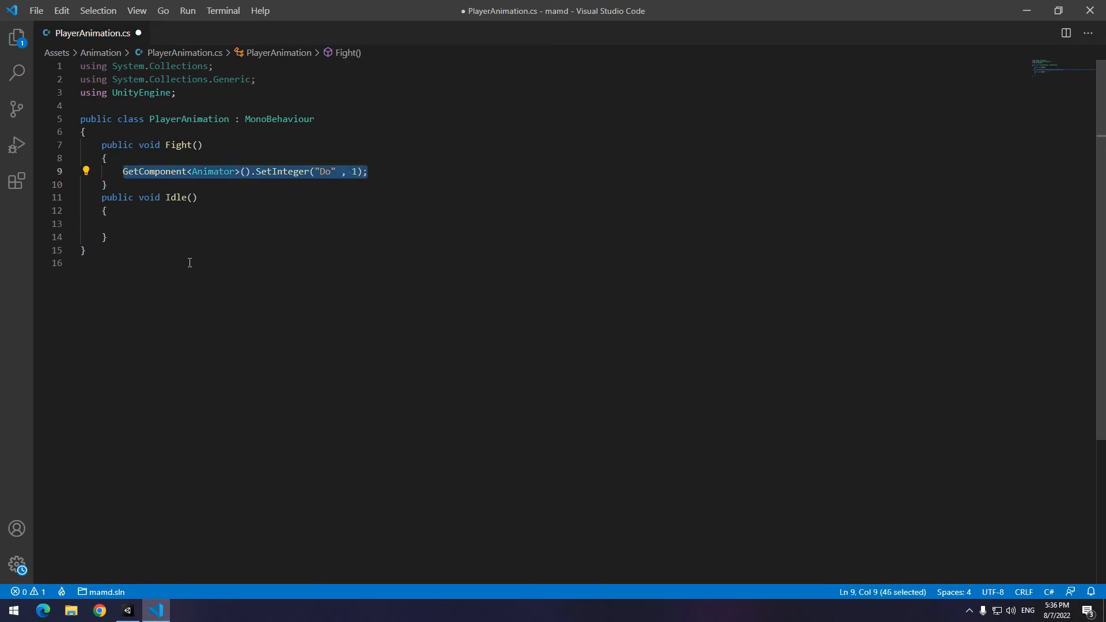
left_click(220, 227)
key("ctrl+v")
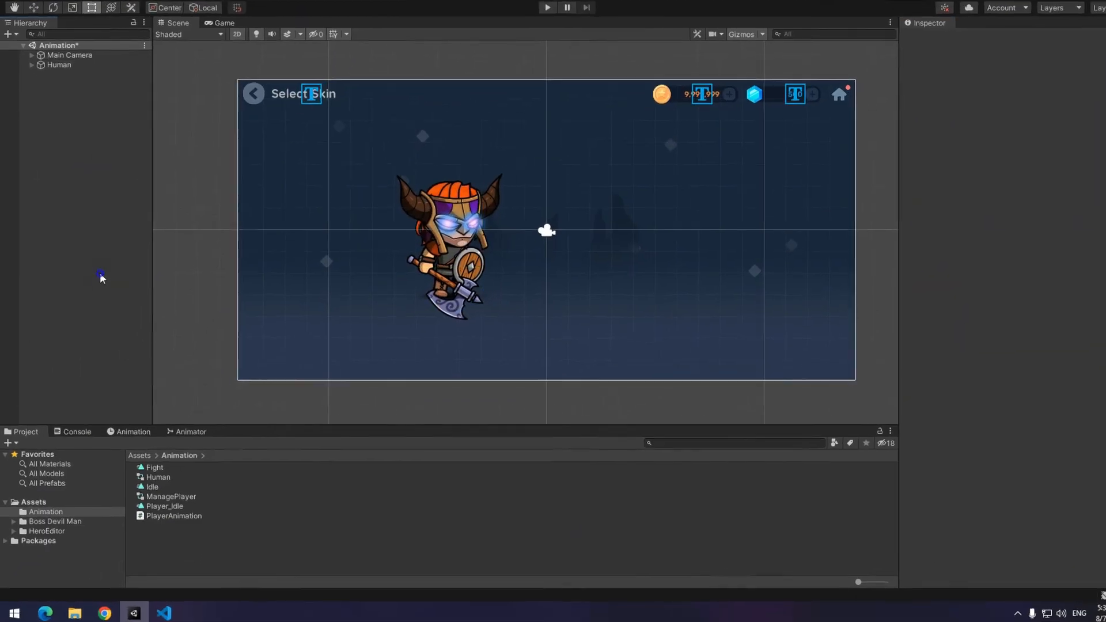
Switch to Unity and create a UI Canvas rendered in Screen Space - Camera mode with Main Camera as its render camera.
right_click(104, 276)
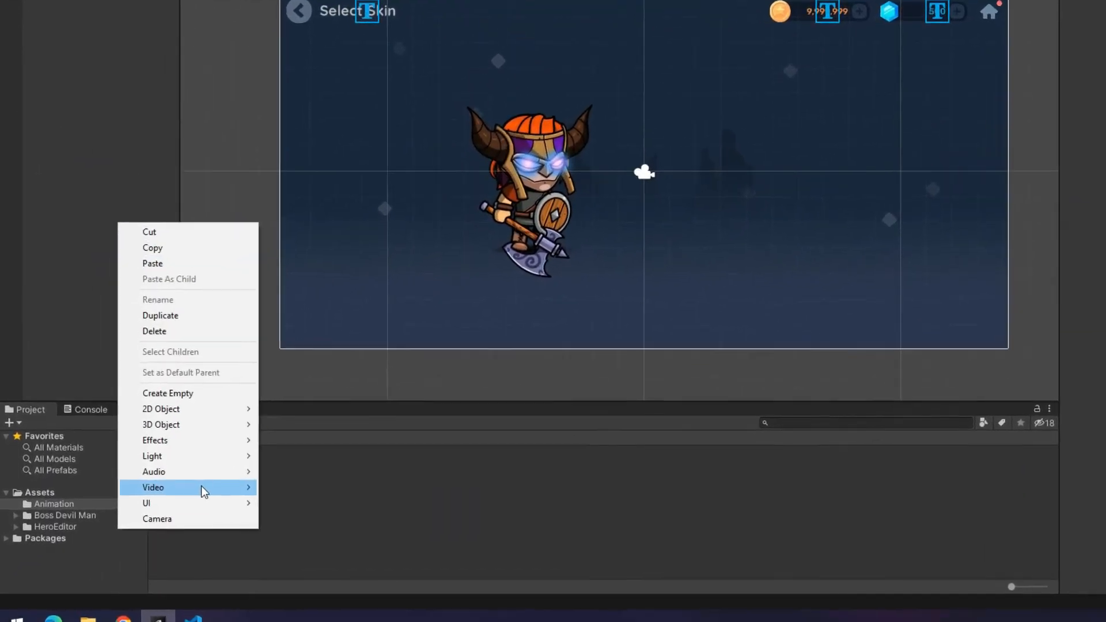
mouse_move(191, 503)
left_click(298, 459)
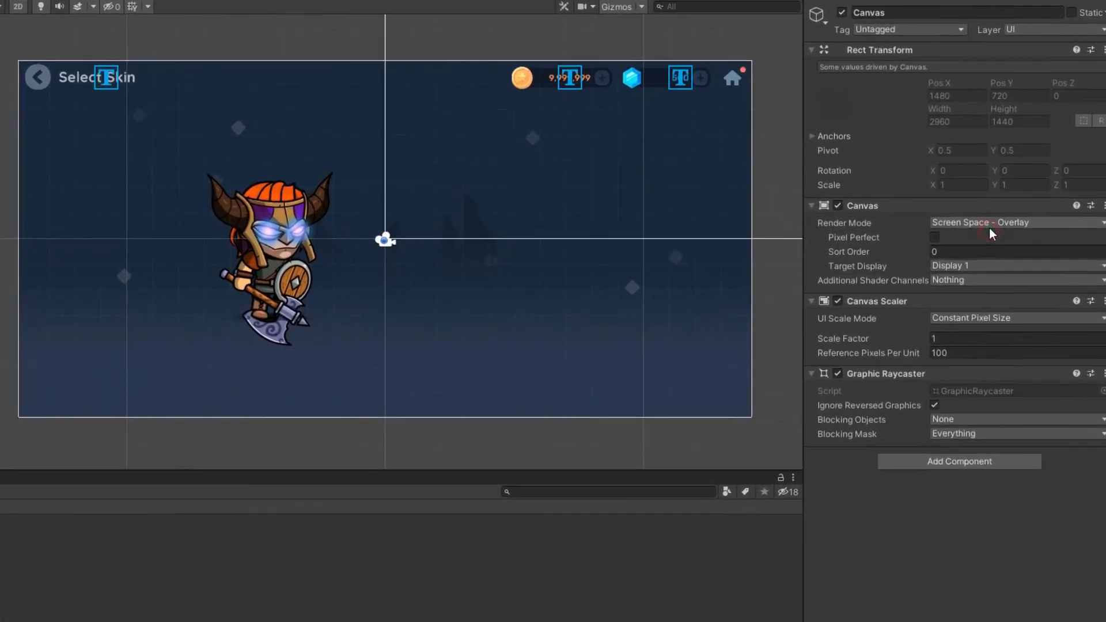
left_click(993, 229)
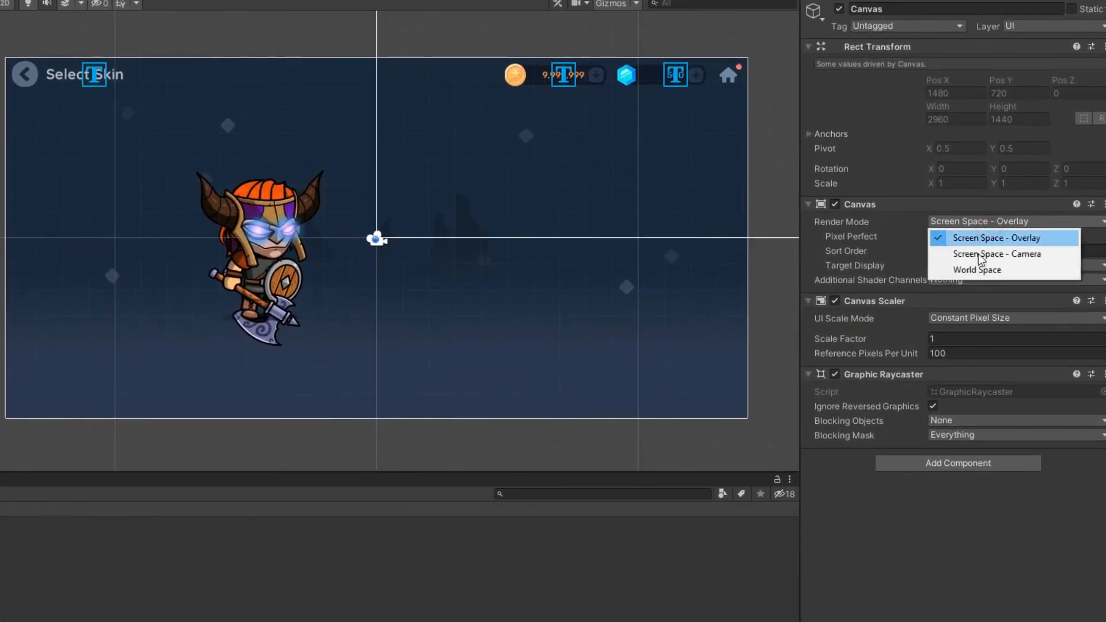
left_click(981, 254)
left_click_drag(65, 79, 1002, 259)
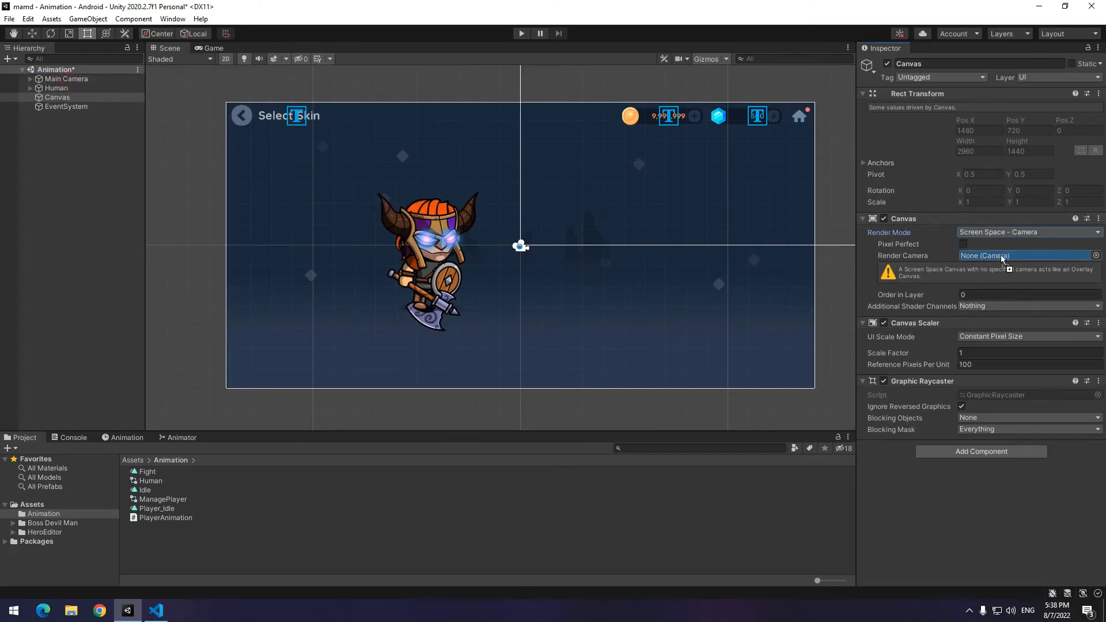
Add a UI Button under the Canvas, enlarge it to about 279 by 175 and move it to the canvas's lower-right corner.
left_click(39, 132)
right_click(53, 98)
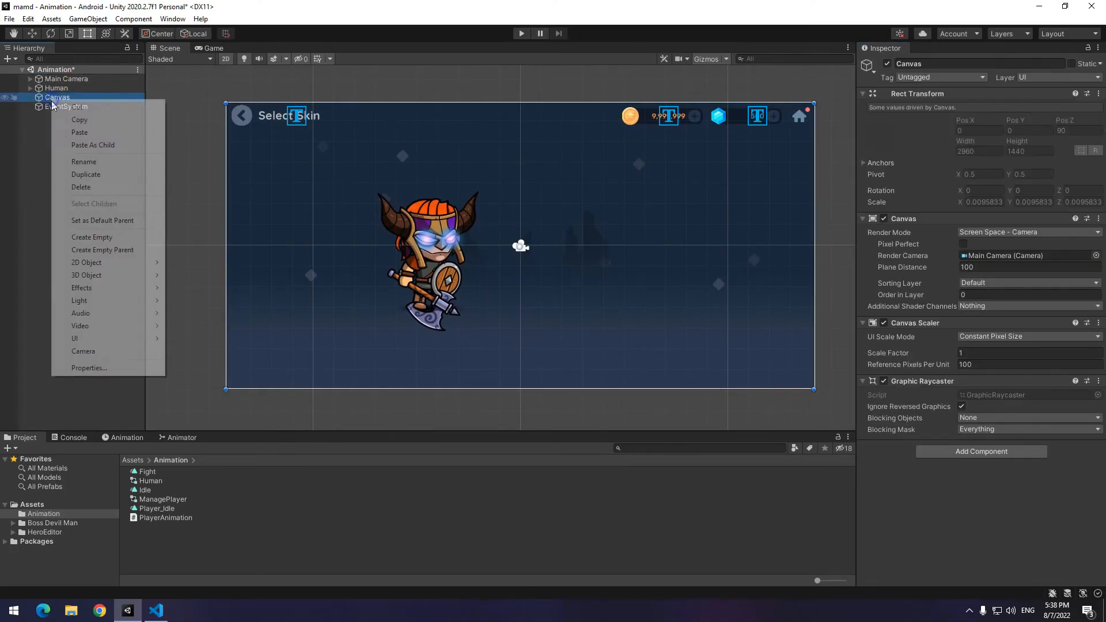
mouse_move(103, 339)
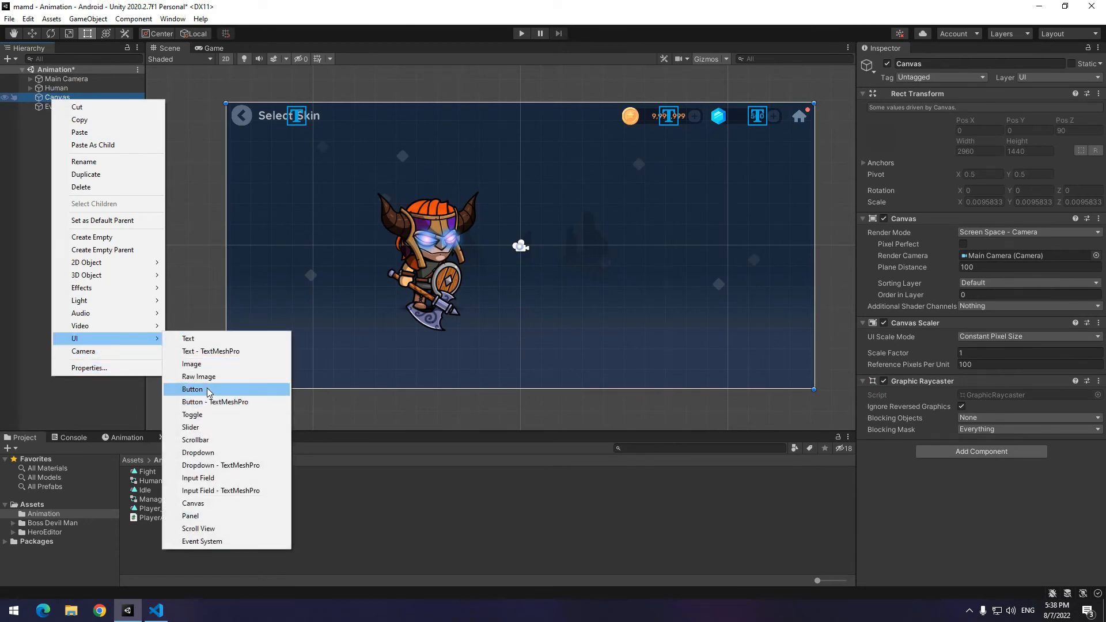
left_click(209, 389)
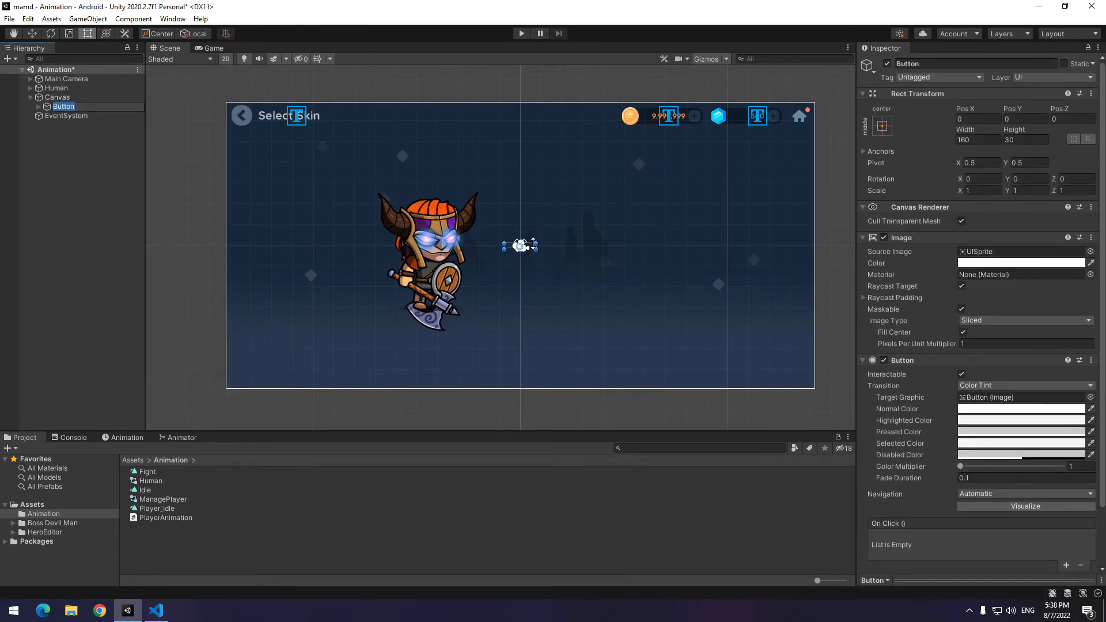
left_click_drag(534, 243, 534, 214)
left_click_drag(536, 232, 770, 356)
Set the Canvas's Order in Layer to 100.
left_click(64, 97)
left_click(979, 284)
left_click(1083, 295)
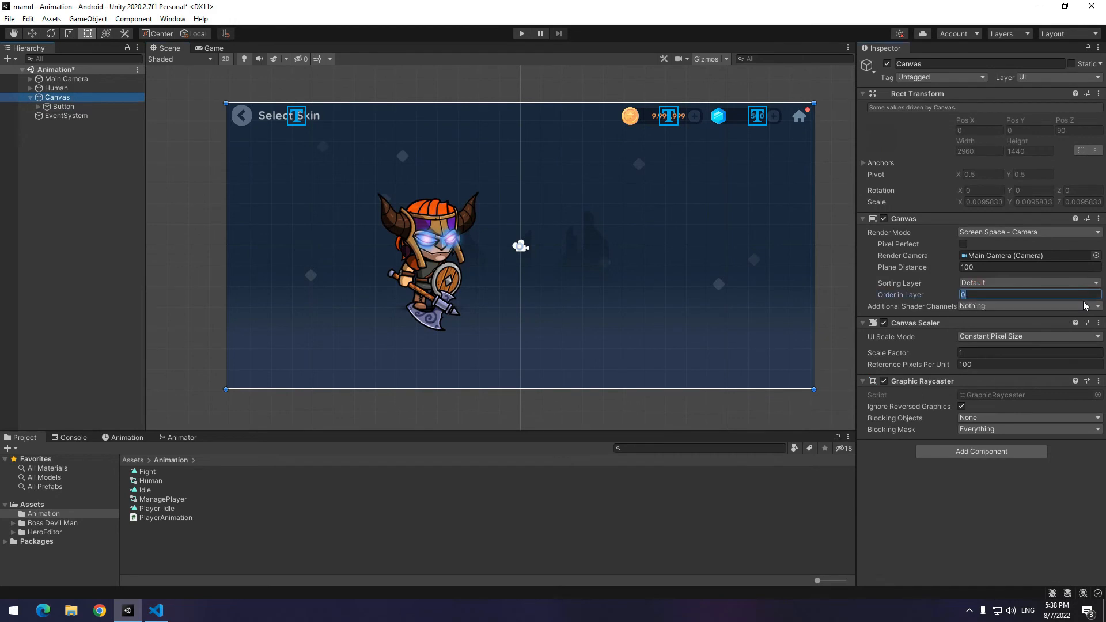
left_click(1009, 283)
left_click(1009, 295)
type("100")
Shift the button slightly inward and place a duplicate of it near the canvas's lower-left corner, at about X -1135, Y -509.
left_click(57, 98)
left_click(61, 106)
left_click_drag(795, 355, 740, 356)
left_click_drag(729, 361, 292, 344)
key("ctrl+d")
Rename the lower-right button ButtonFight and its lower-left copy ButtonIdle.
left_click(62, 107)
left_click(81, 106)
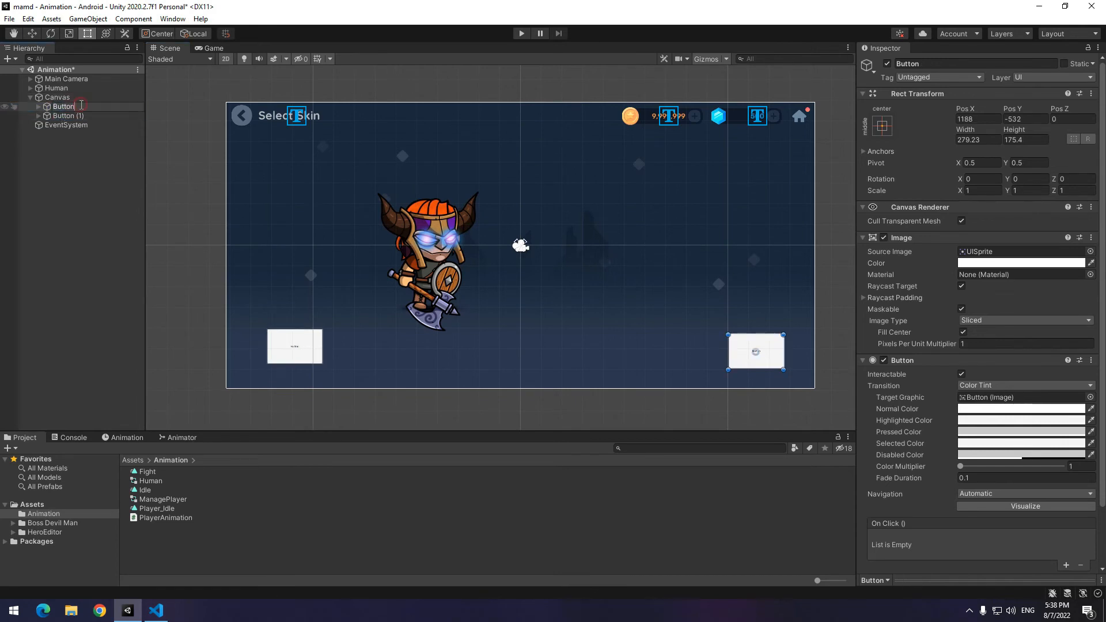
type("Fight")
left_click(77, 115)
left_click(77, 116)
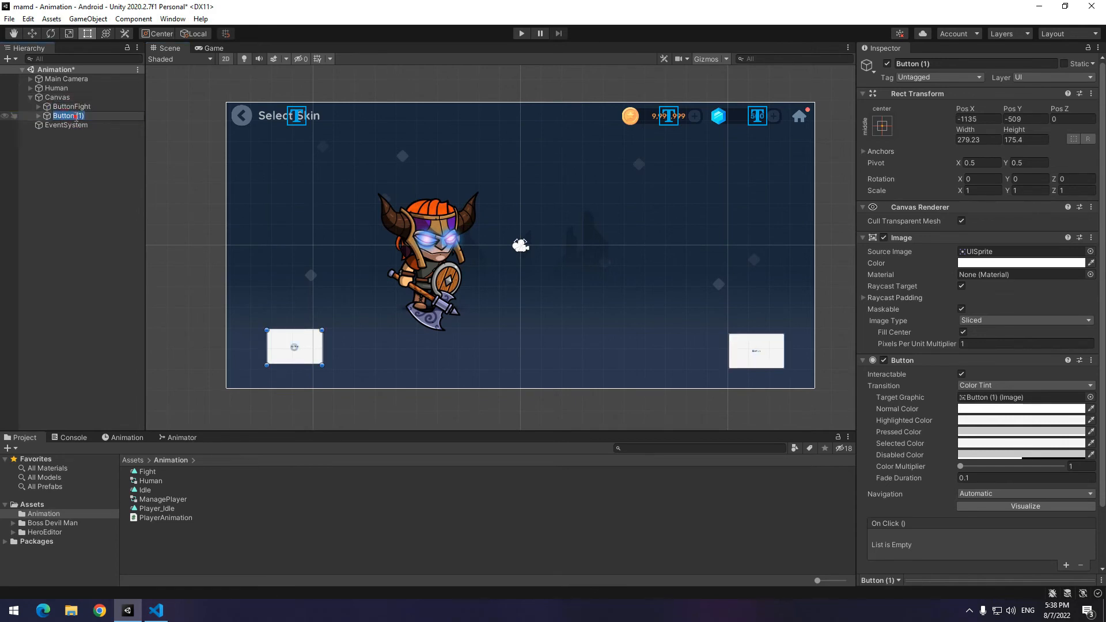
type("Idle")
Add an On Click event to ButtonFight that calls PlayerAnimation.Fight() on the Human object.
left_click(131, 107)
scroll(1082, 375, "down", 3)
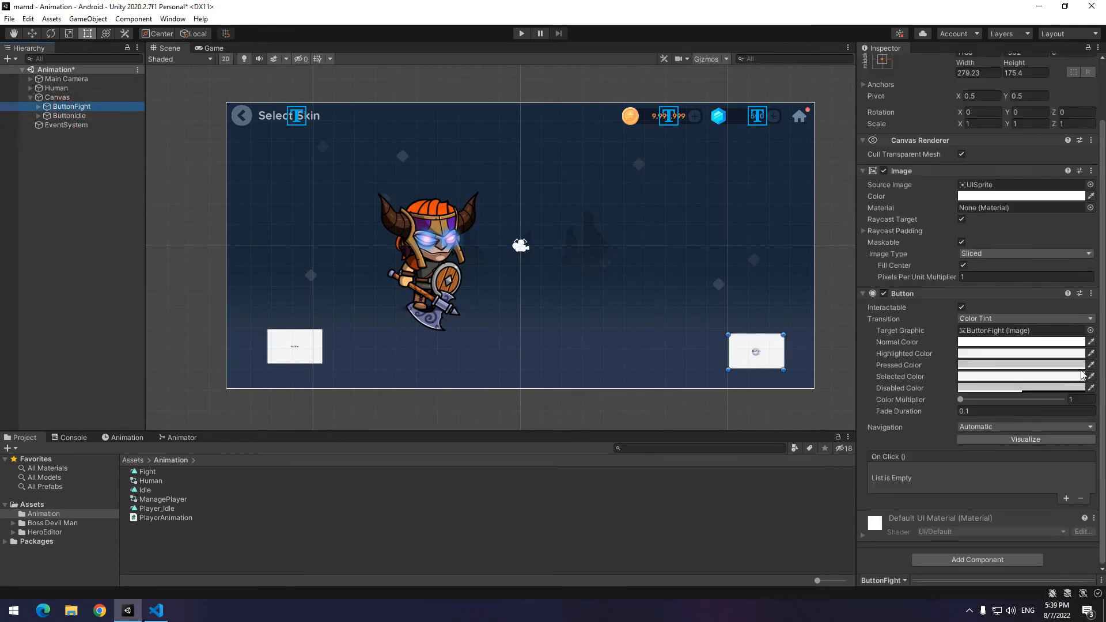
left_click(1067, 499)
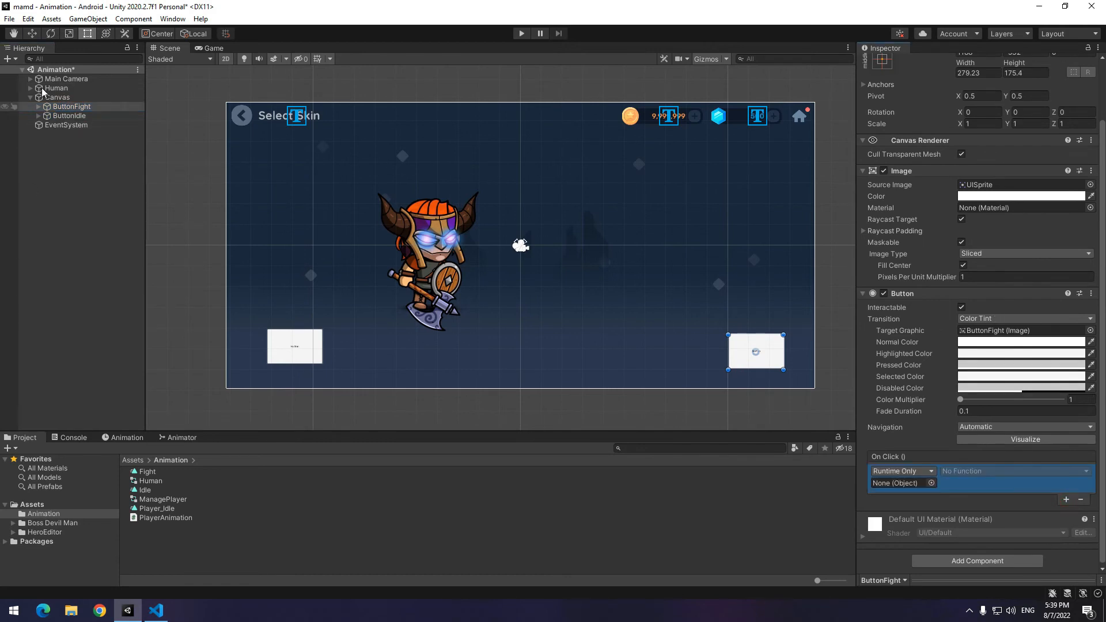
left_click_drag(42, 90, 938, 497)
left_click(954, 471)
mouse_move(982, 541)
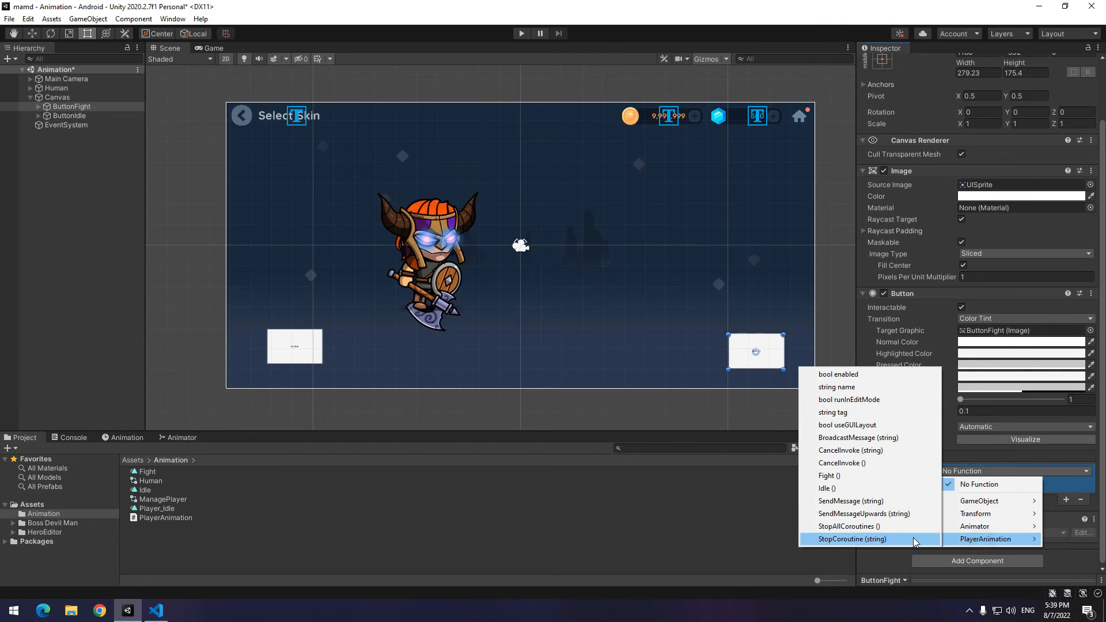
left_click(836, 489)
Add an On Click event to ButtonIdle that calls PlayerAnimation.Idle() on the Human object.
left_click(69, 116)
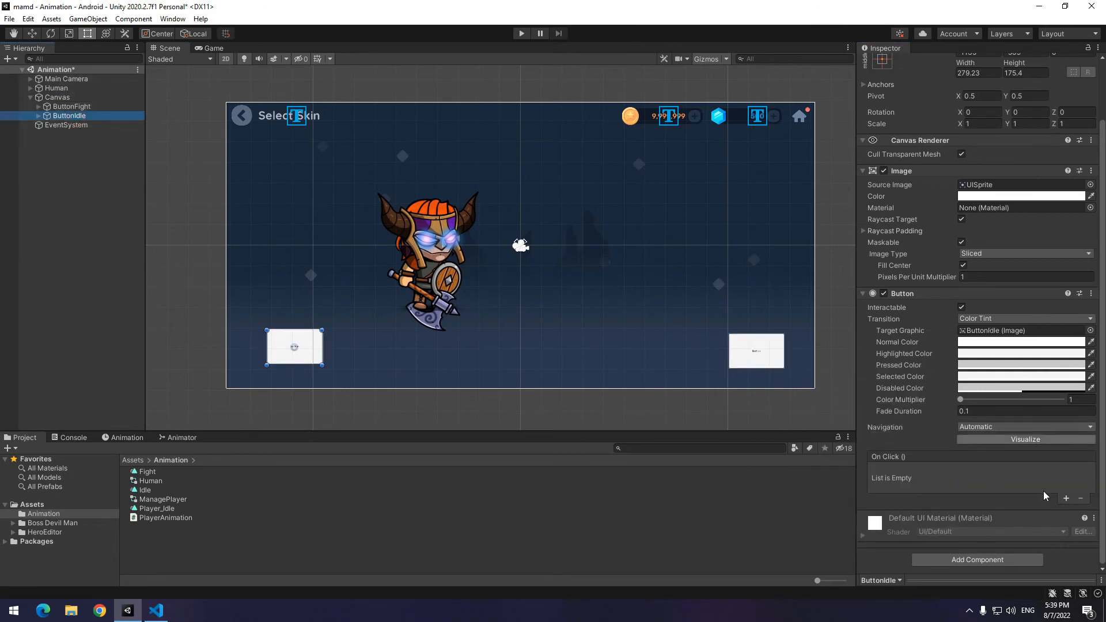
left_click(1067, 499)
left_click_drag(53, 88, 899, 483)
left_click(979, 471)
mouse_move(981, 541)
left_click(836, 488)
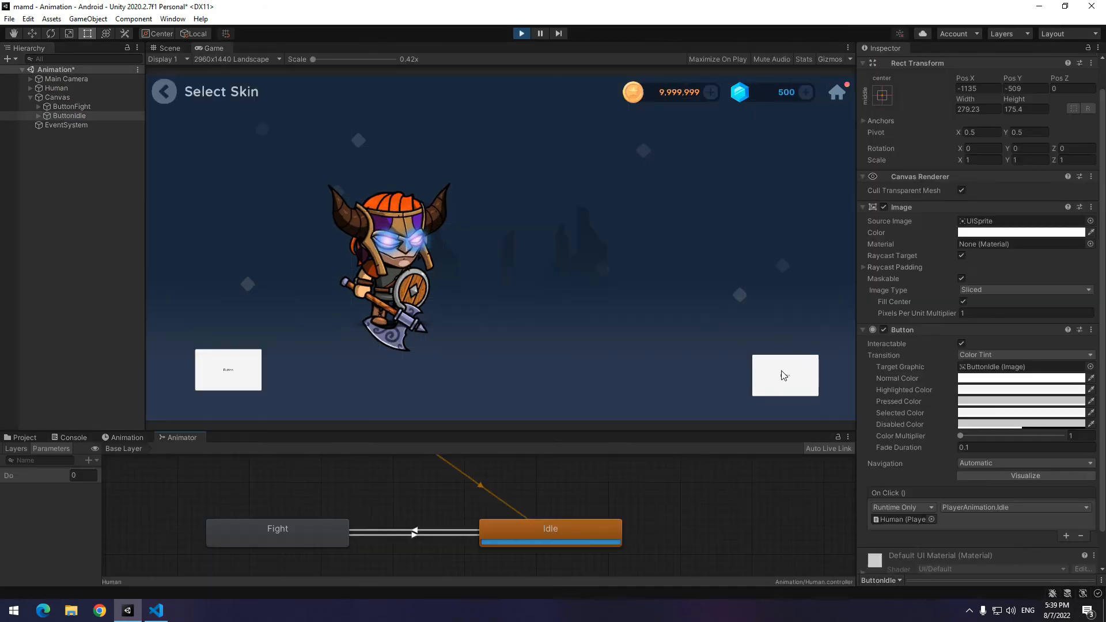
Test both buttons in the running game, switching the character repeatedly between the Fight and Idle animations.
left_click(771, 396)
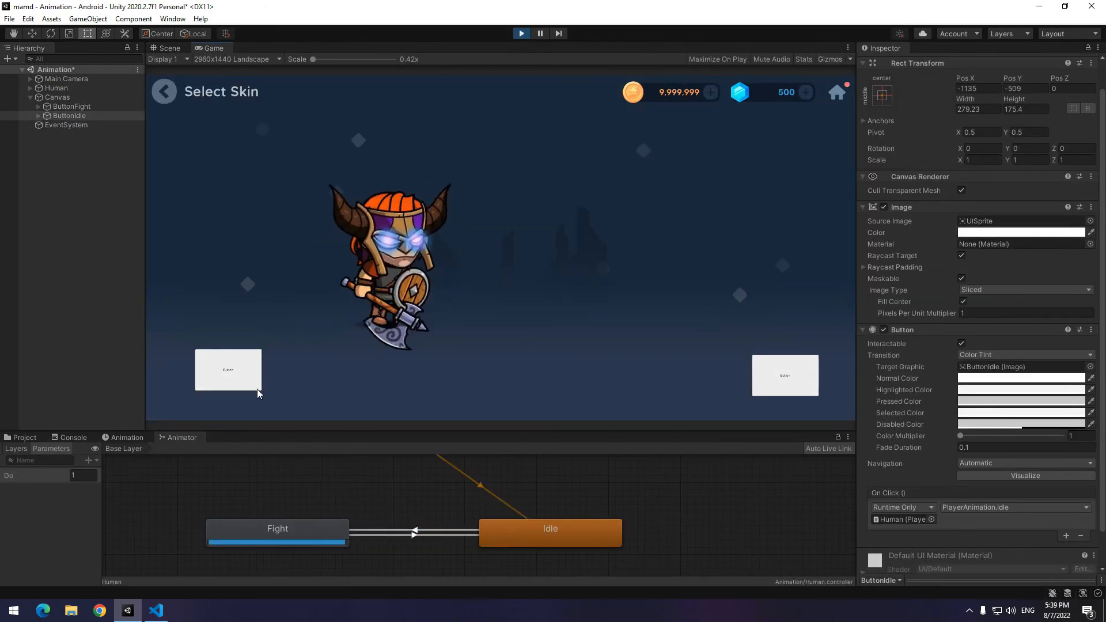
left_click(248, 377)
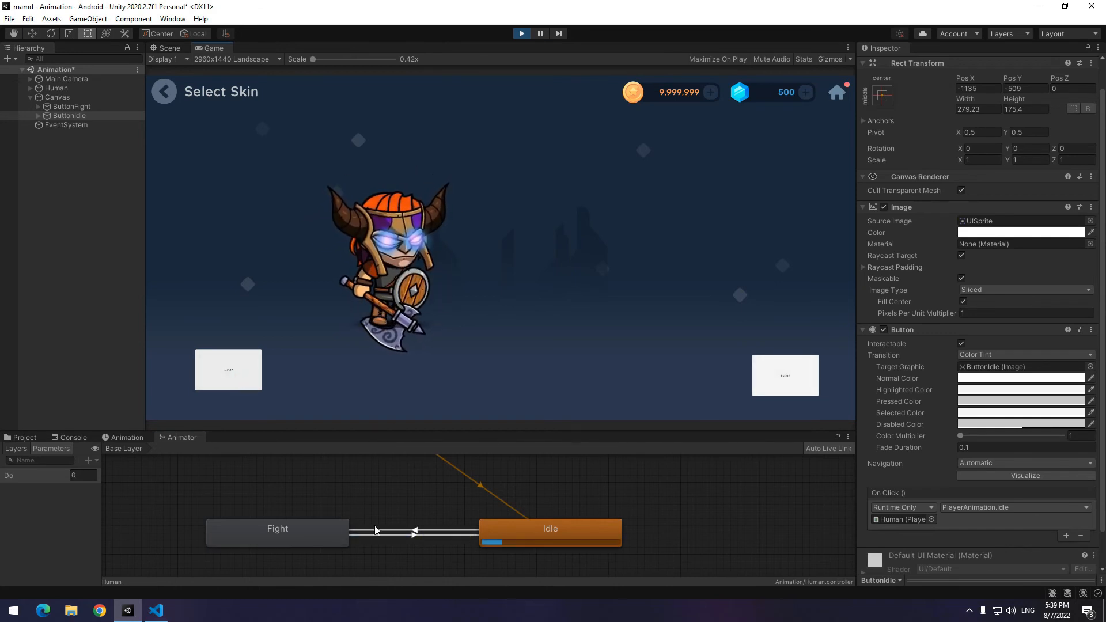
left_click(787, 373)
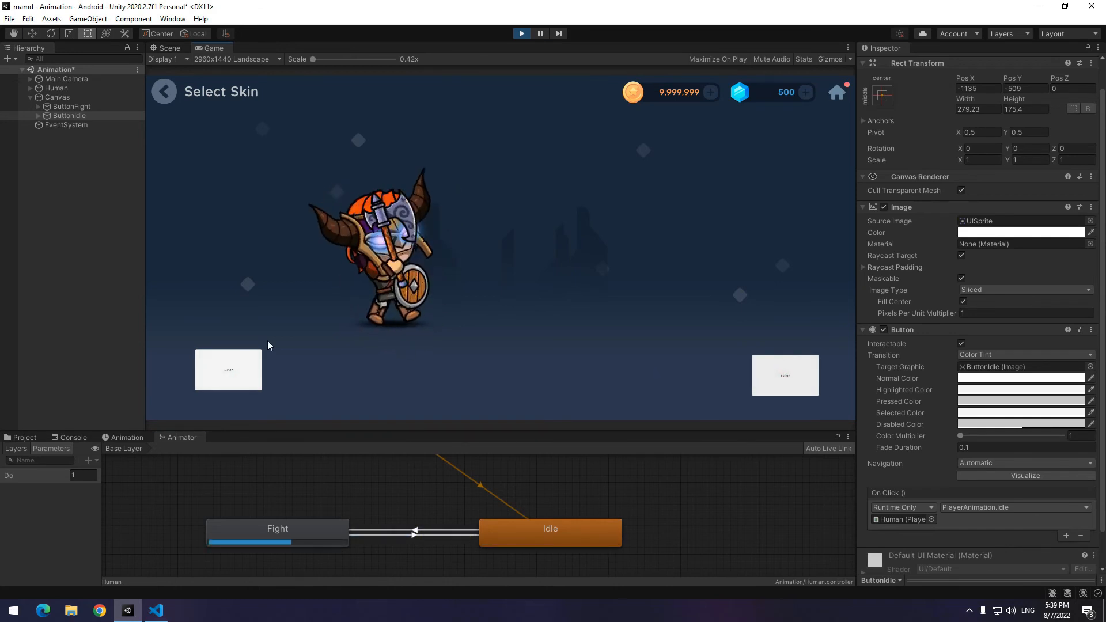
left_click(249, 383)
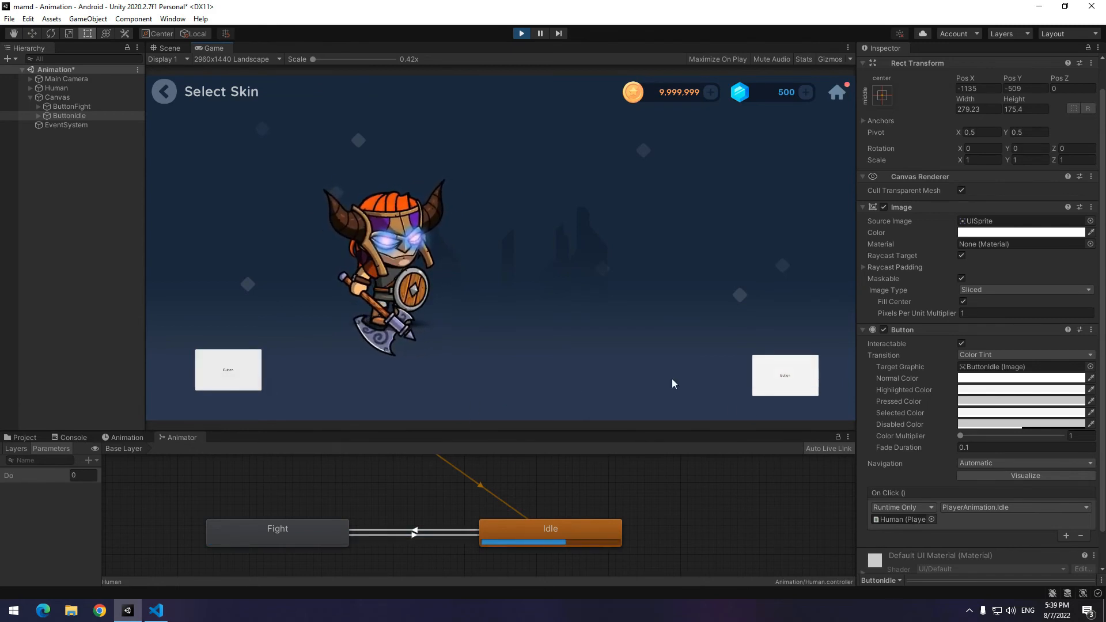
left_click(788, 377)
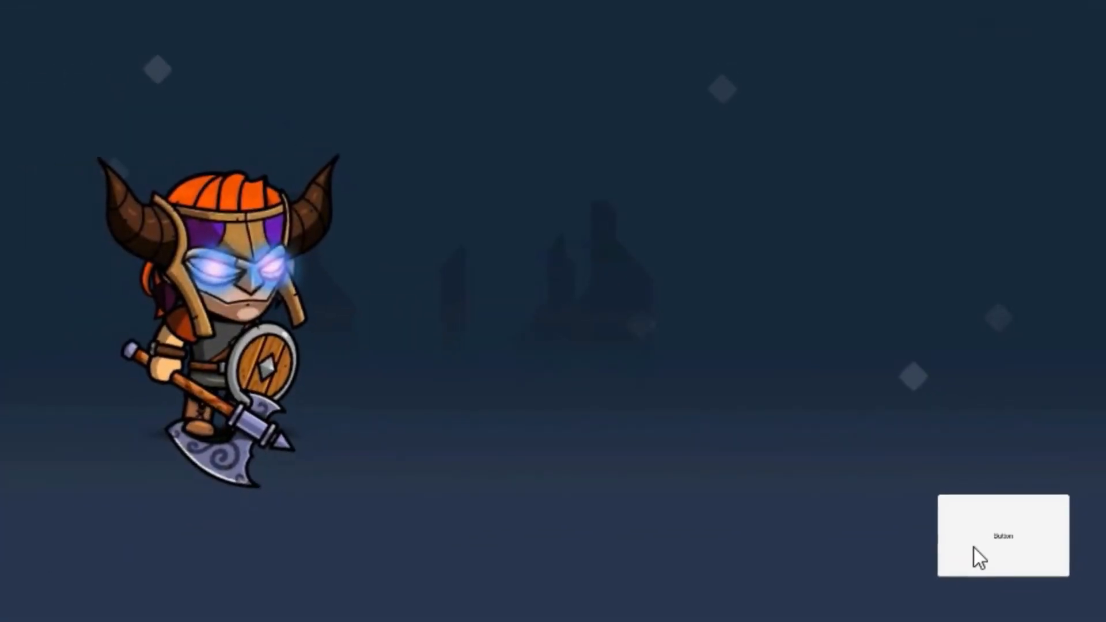
left_click(973, 548)
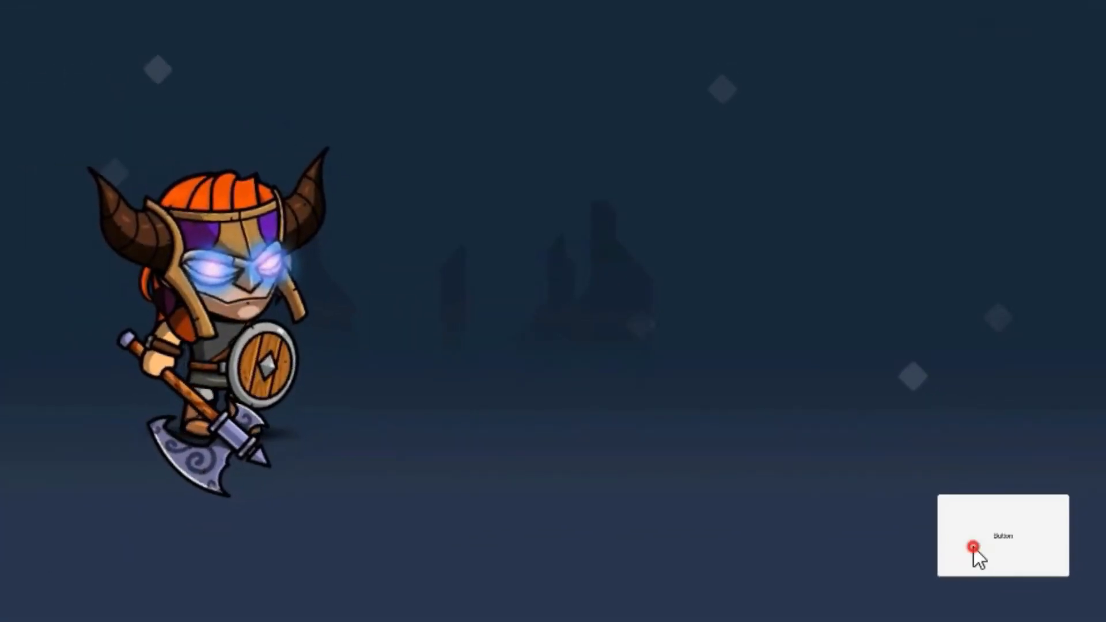
left_click(1023, 553)
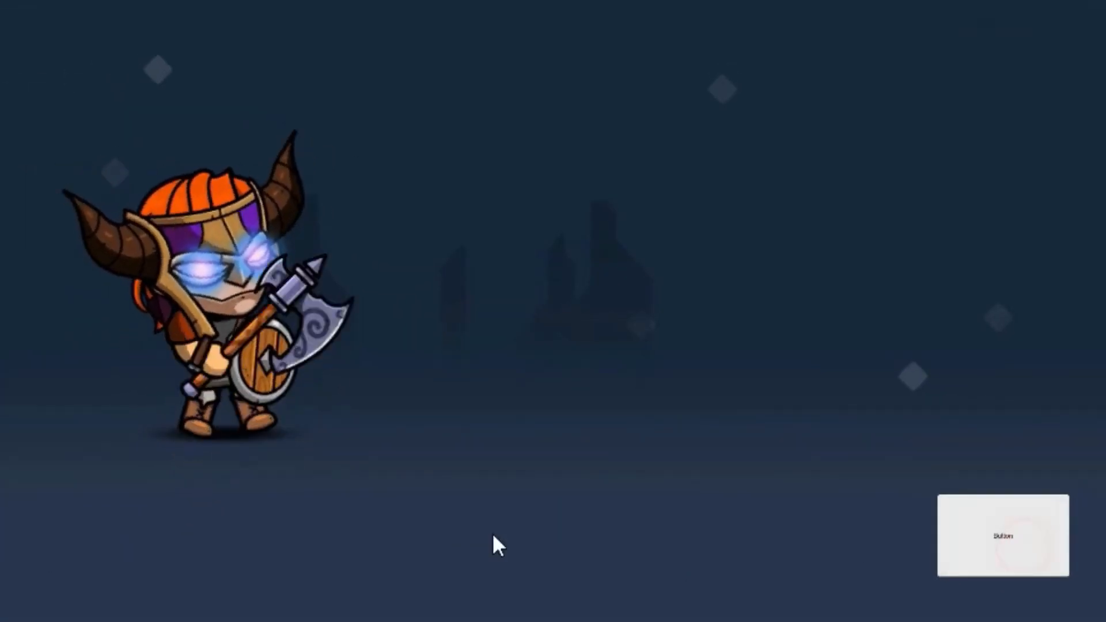
left_click(1010, 555)
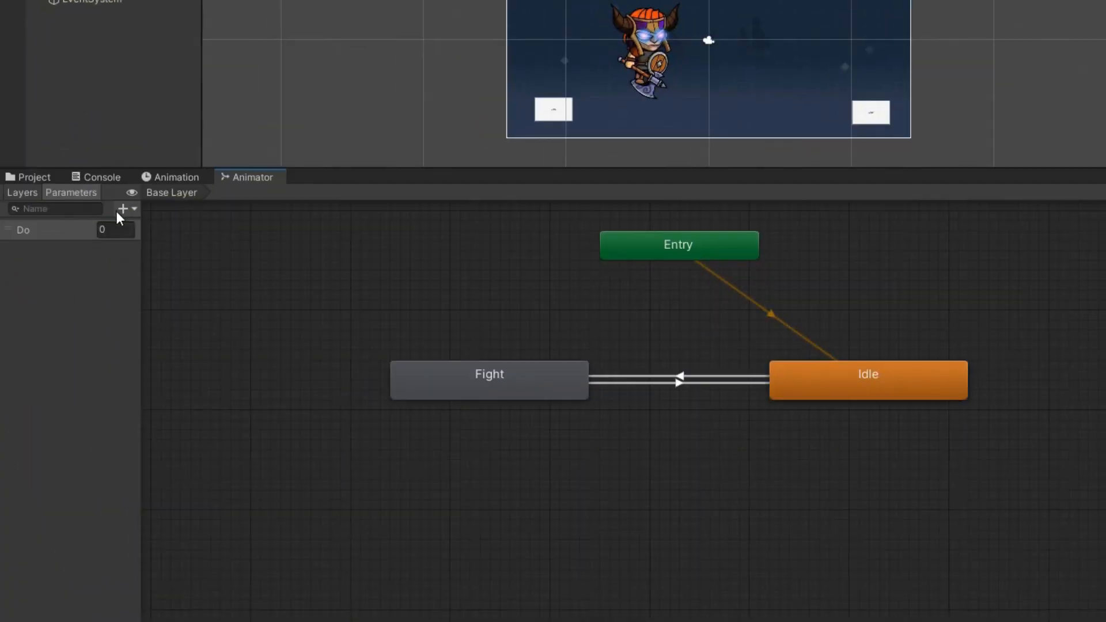
Add a Trigger parameter named Fight to the Animator controller.
left_click(123, 208)
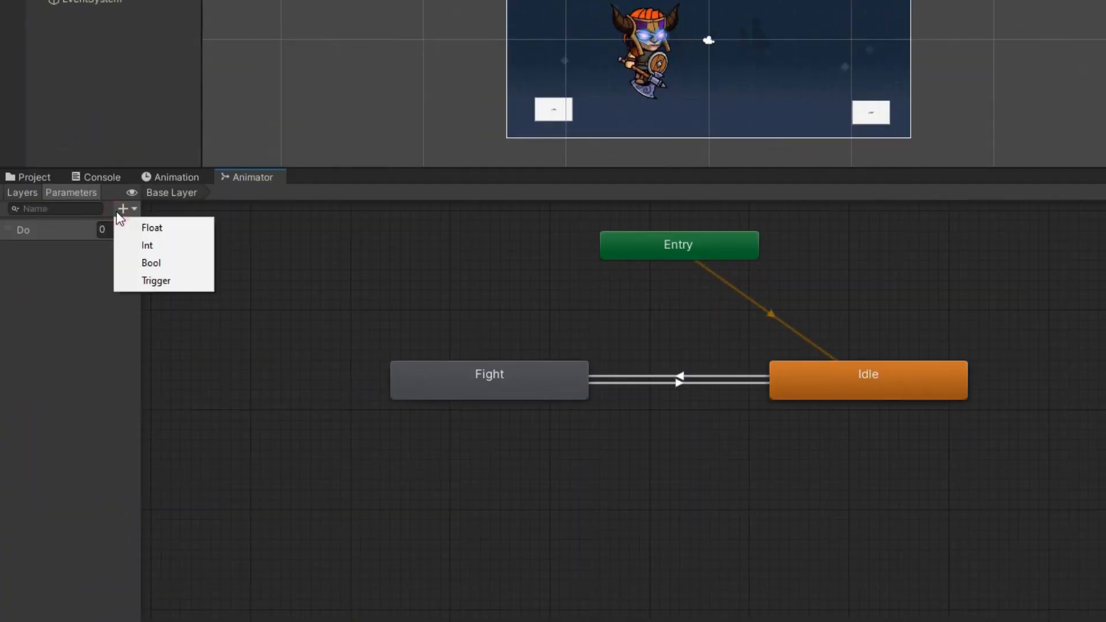
left_click(140, 281)
type("Fight")
key("Return")
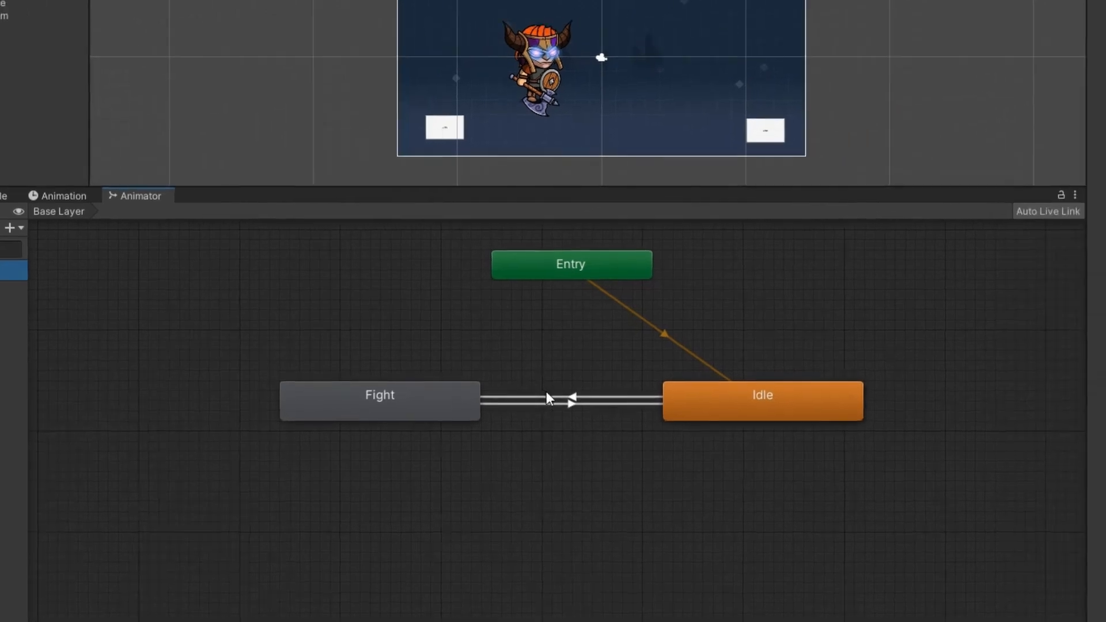
Remove the Do condition from the Idle to Fight transition.
left_click(659, 377)
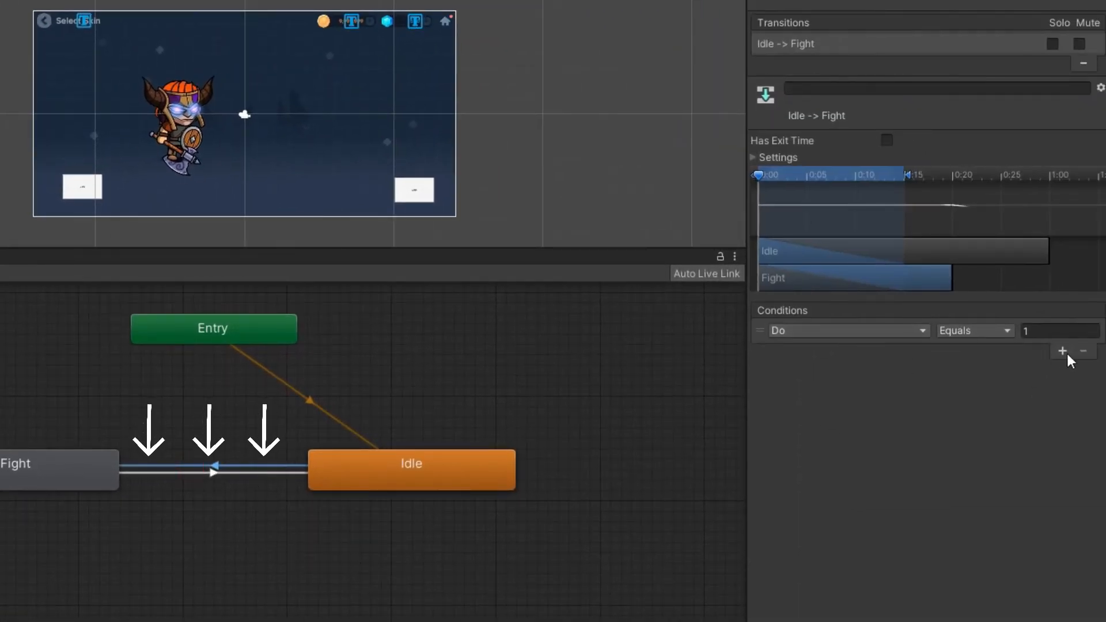
left_click(1059, 333)
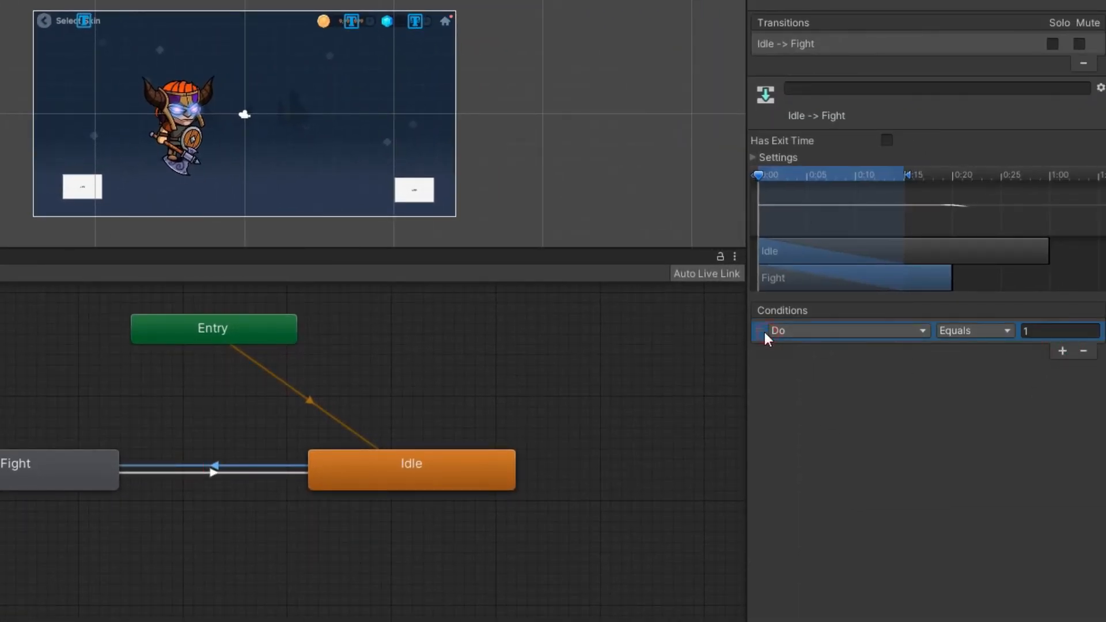
left_click(1085, 351)
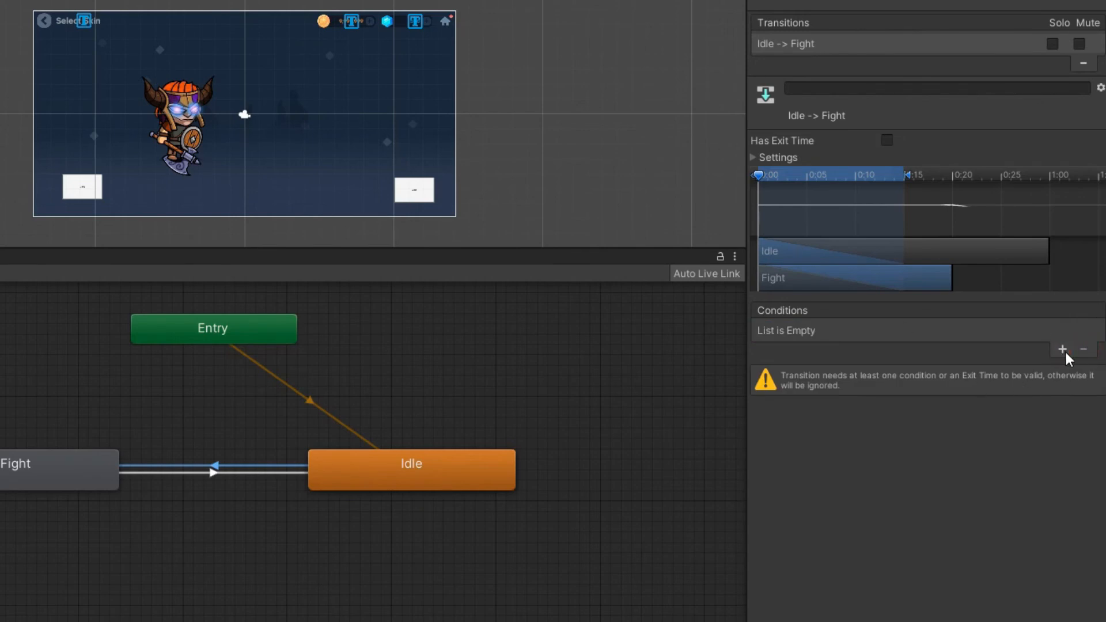
Add the Fight trigger as the condition of the Idle to Fight transition.
left_click(1062, 349)
left_click(841, 334)
left_click(831, 398)
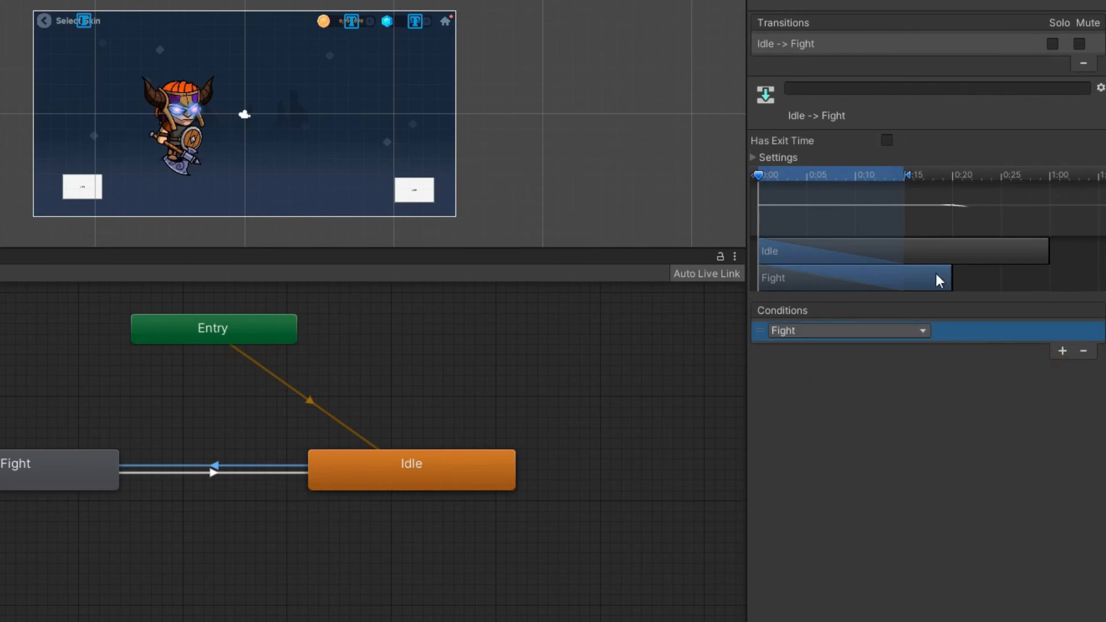
Enable Has Exit Time on the Fight to Idle transition, with Transition Duration 0 and Exit Time 1.
left_click(208, 473)
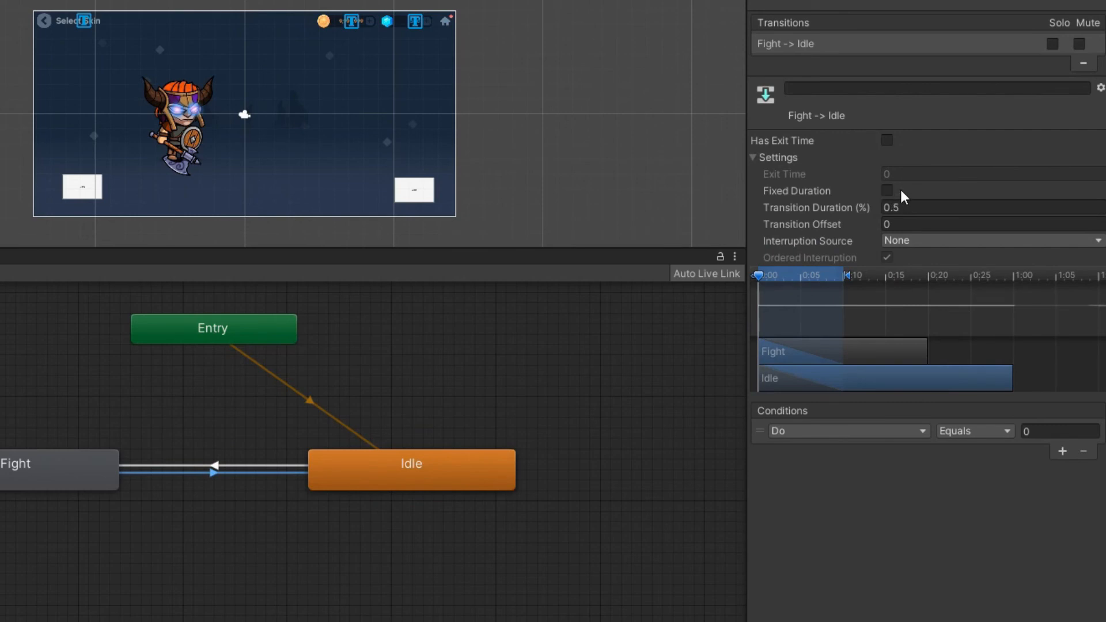
left_click(887, 140)
left_click(912, 209)
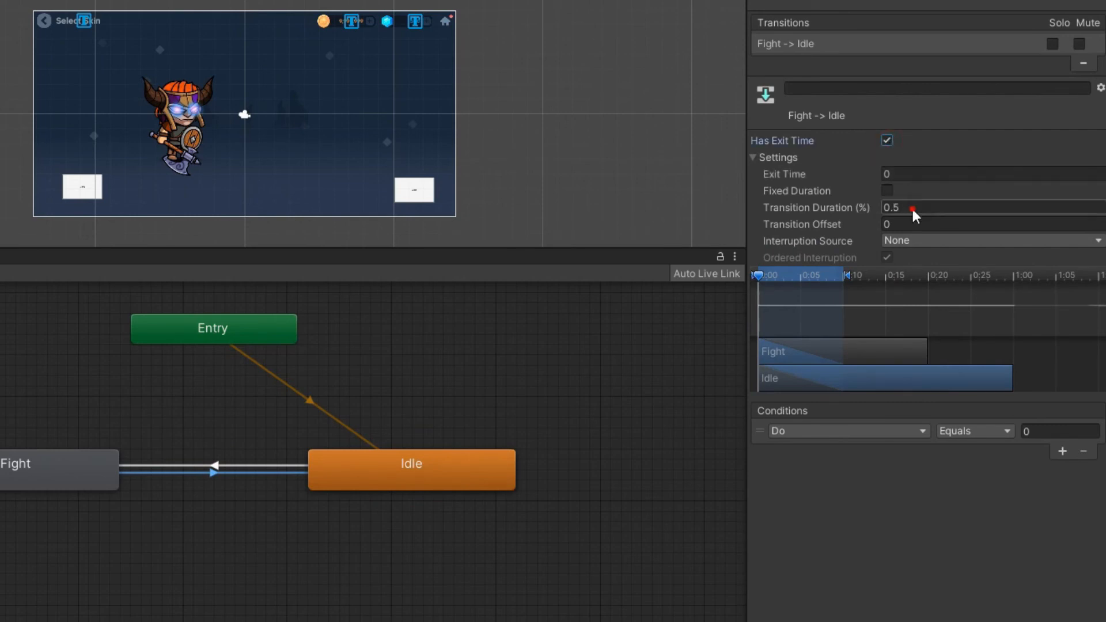
type("0")
left_click(901, 174)
type("1")
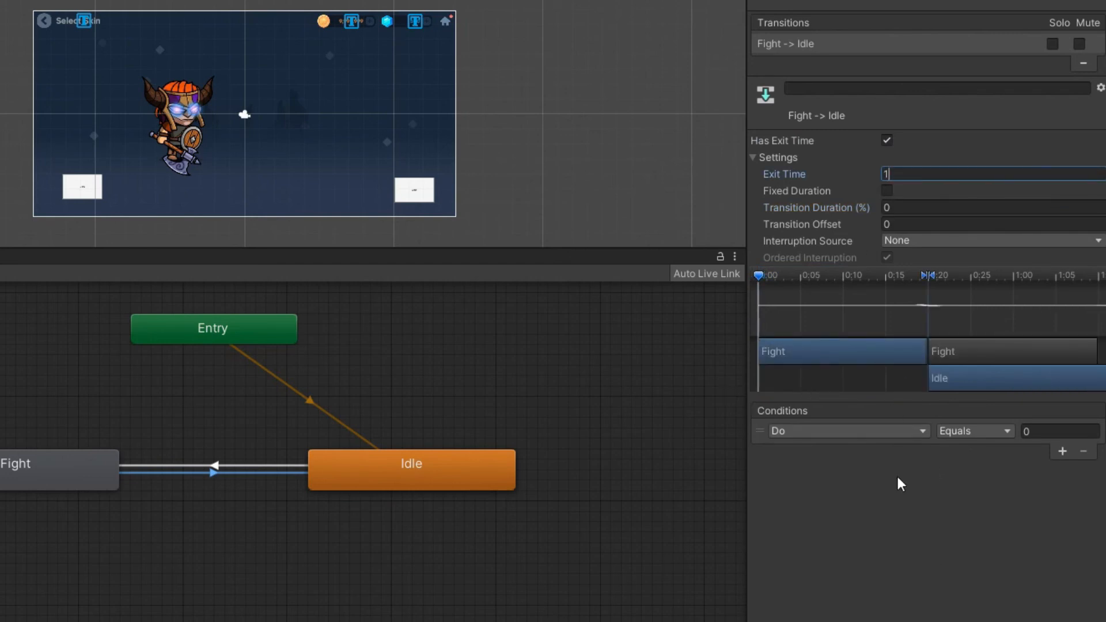
Remove the Do condition from the Fight to Idle transition and delete the Do parameter from the Animator controller.
left_click(1083, 451)
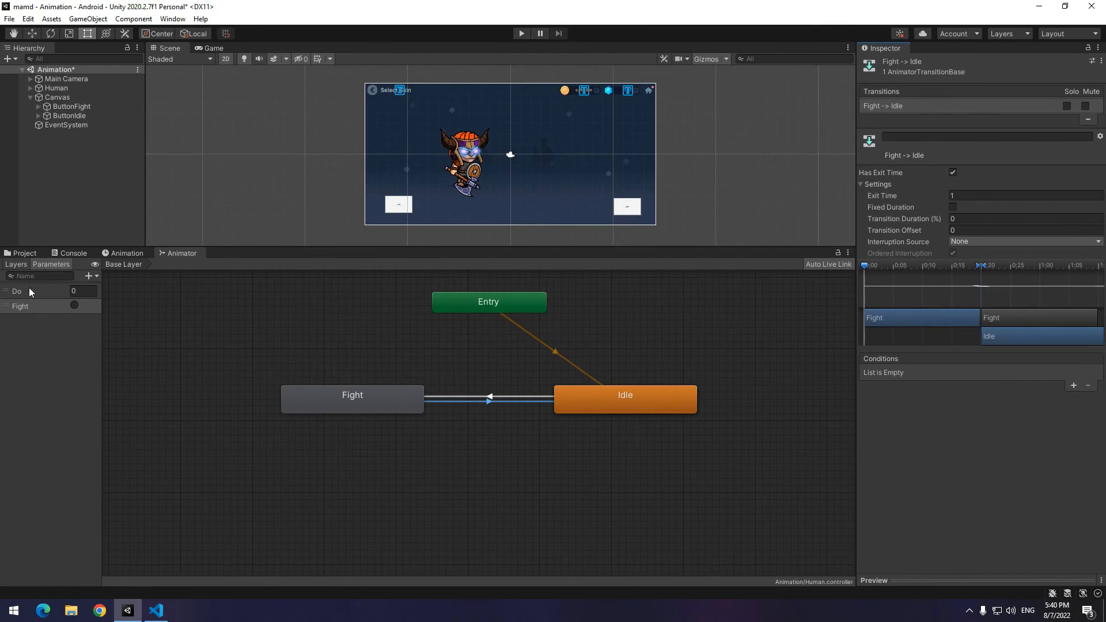
left_click(24, 292)
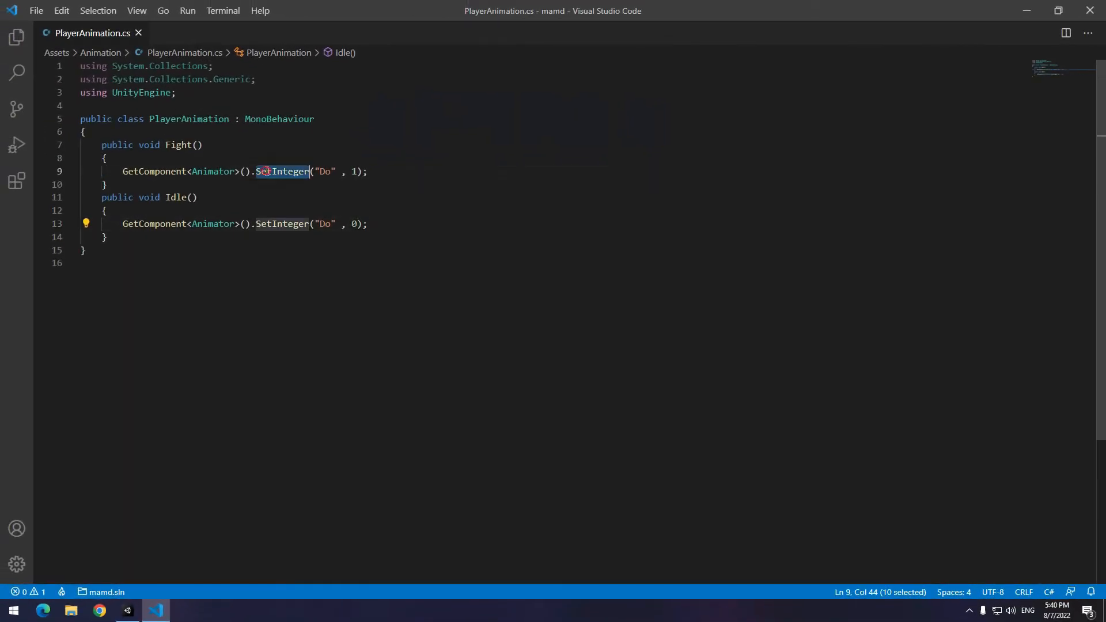
In PlayerAnimation.cs in Visual Studio Code, make Fight() call SetTrigger("Fight"), save, and comment out the SetInteger line in Idle().
type("se")
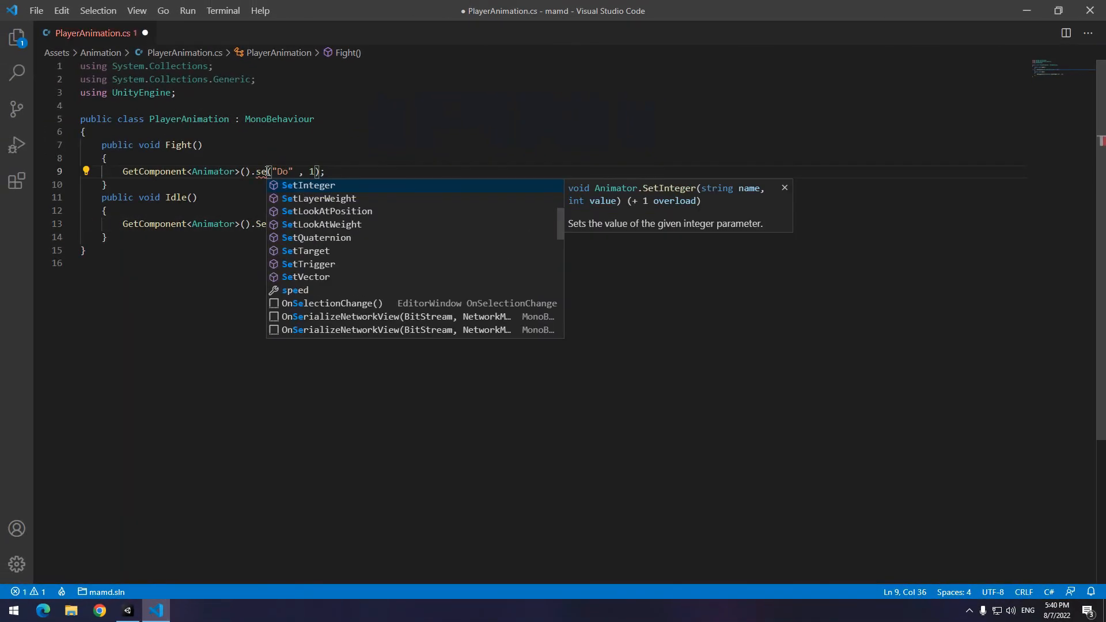
type("tri")
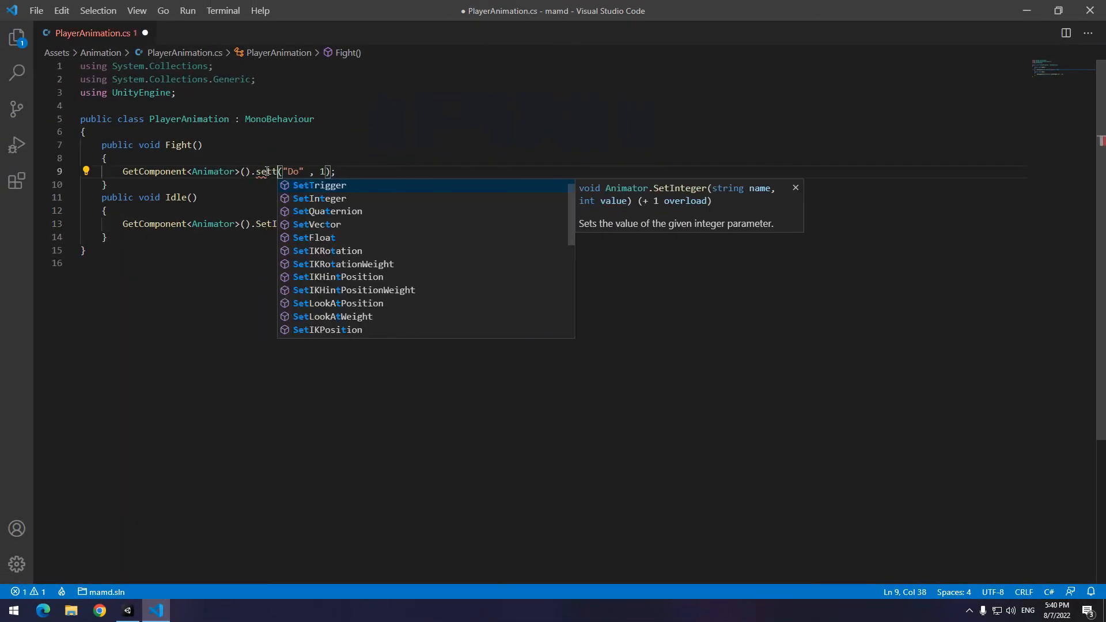
key("Tab")
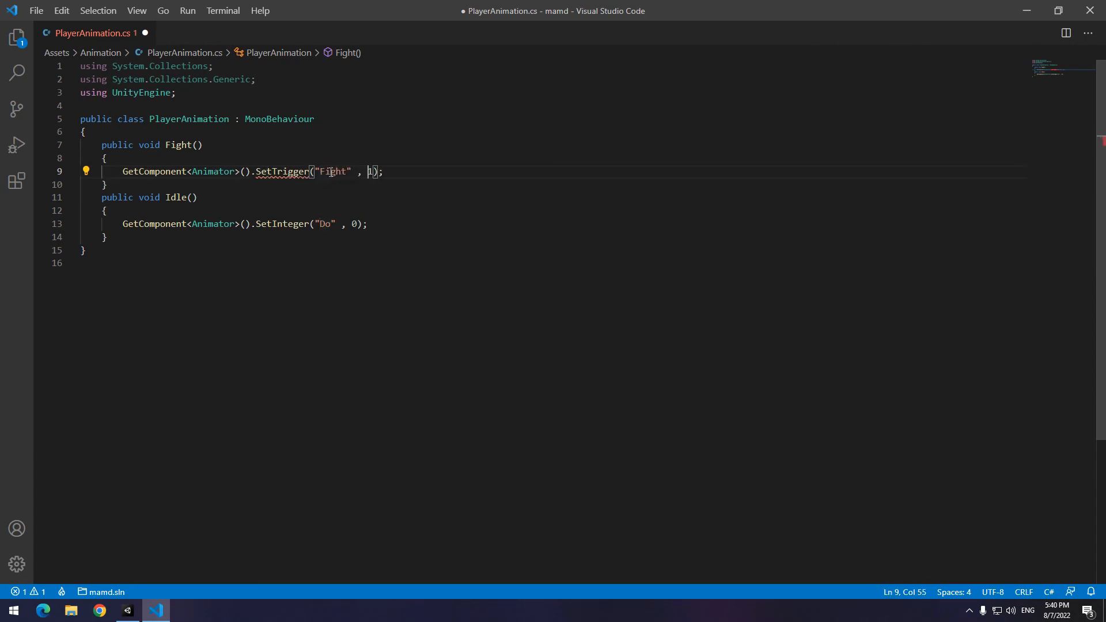
key("BackSpace")
key("ctrl+s")
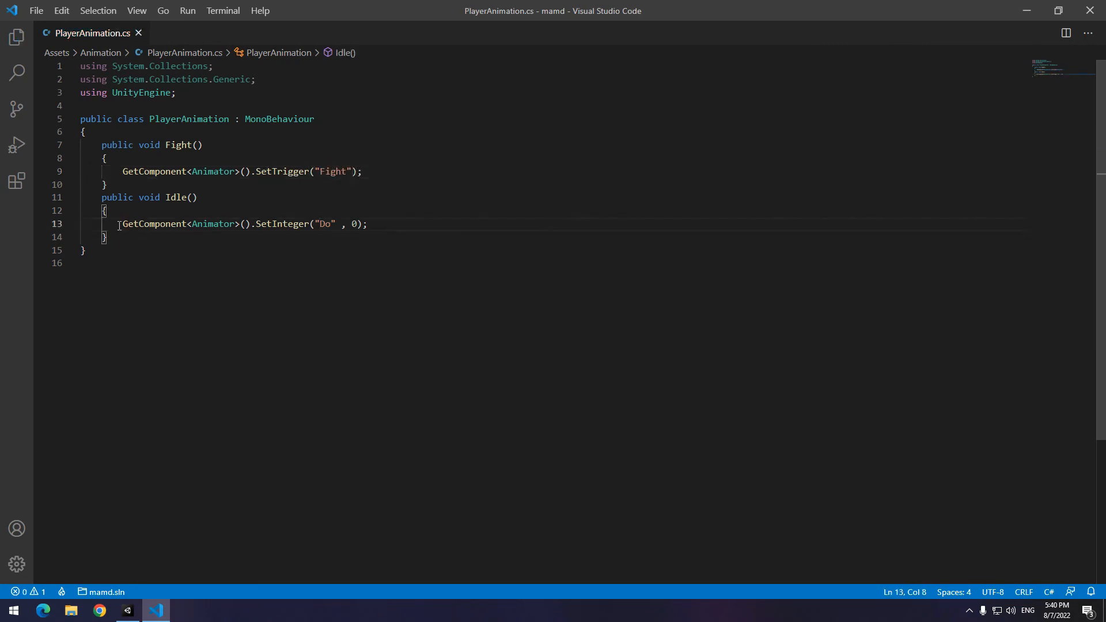
type("//")
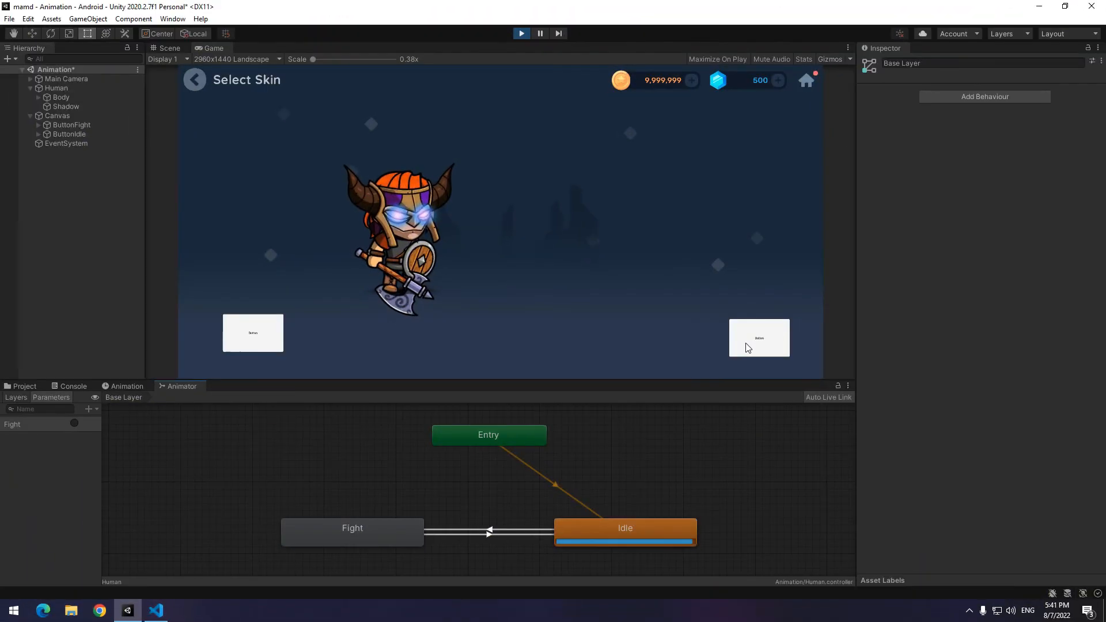
Test the Fight button repeatedly in the running Unity game to trigger the Fight animation.
left_click(747, 348)
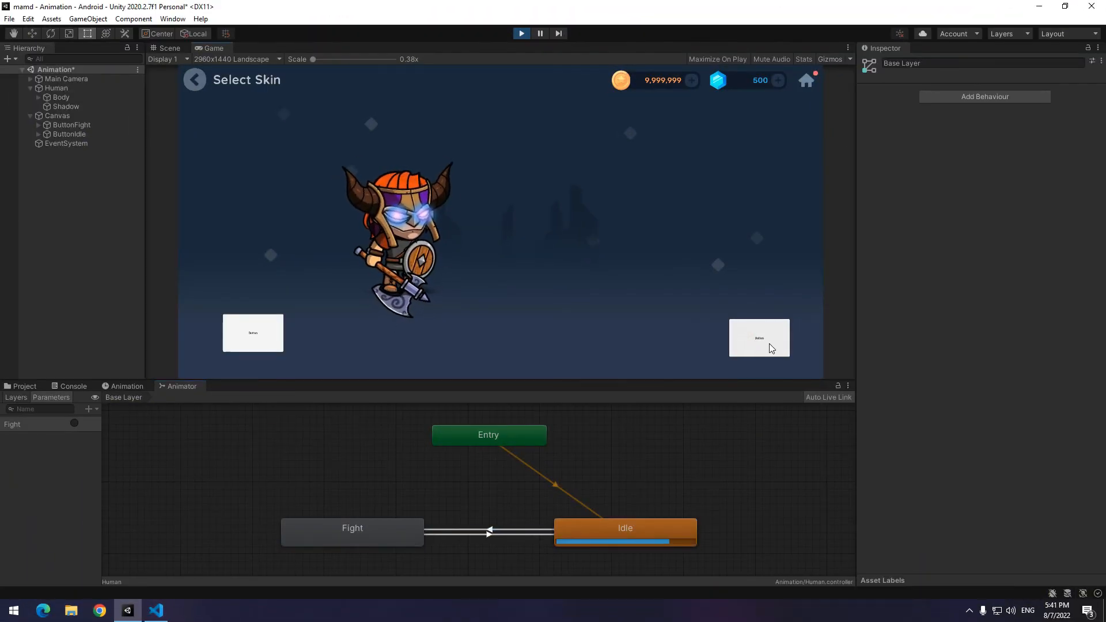
left_click(769, 345)
left_click(764, 350)
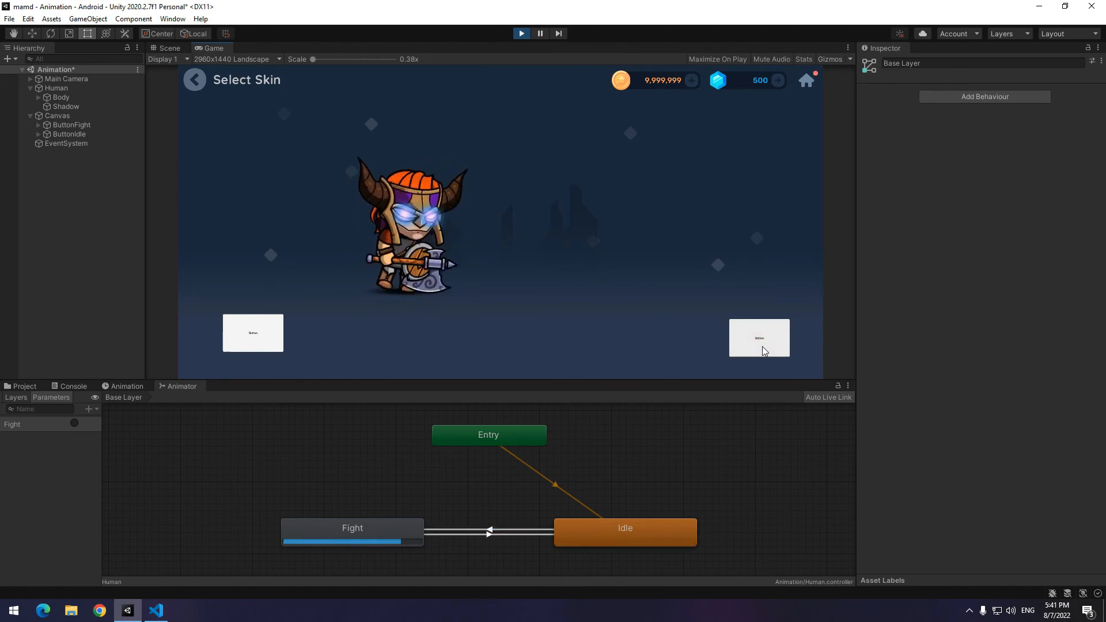
left_click(765, 351)
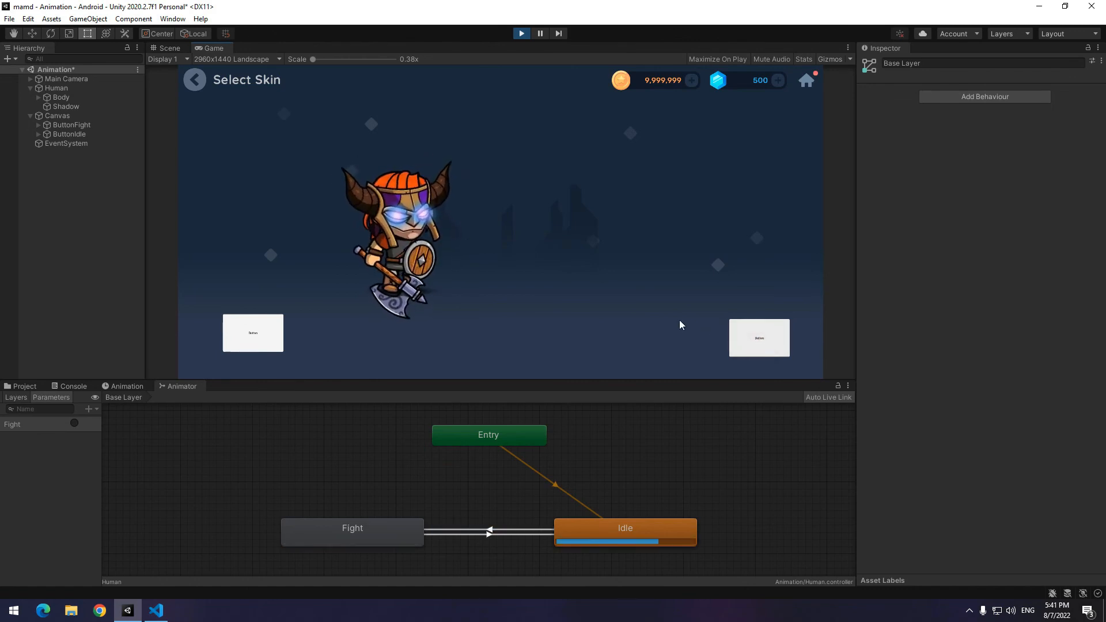